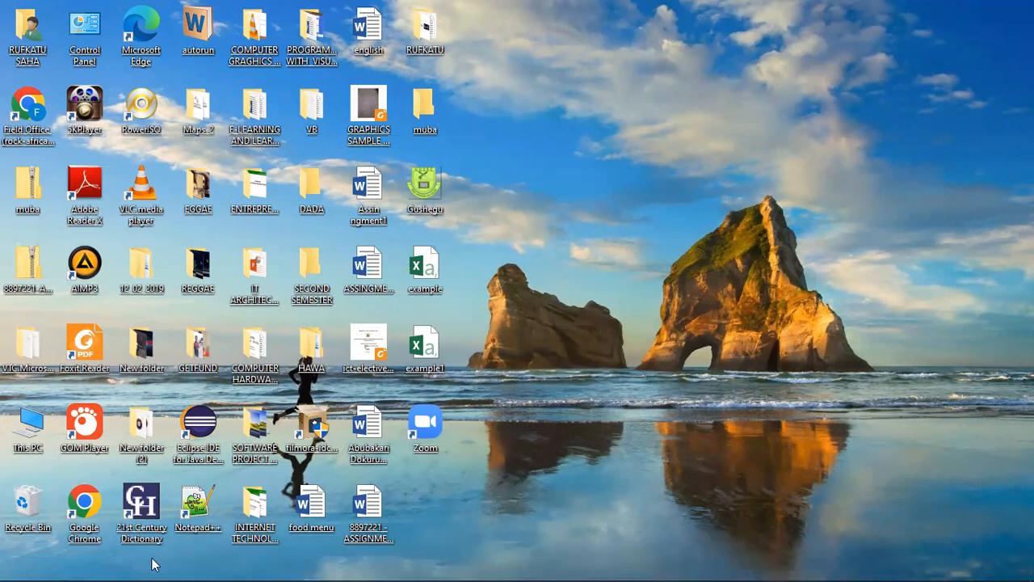
Start Microsoft Word and create a new blank document
{"action": "mouse_move", "coordinate": [5, 565]}
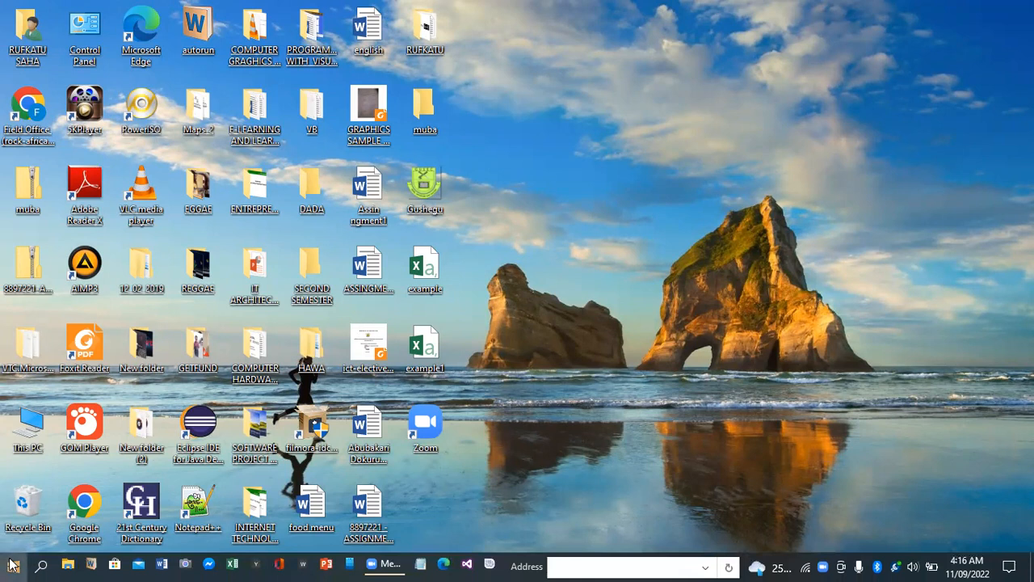
{"action": "left_click", "coordinate": [12, 564]}
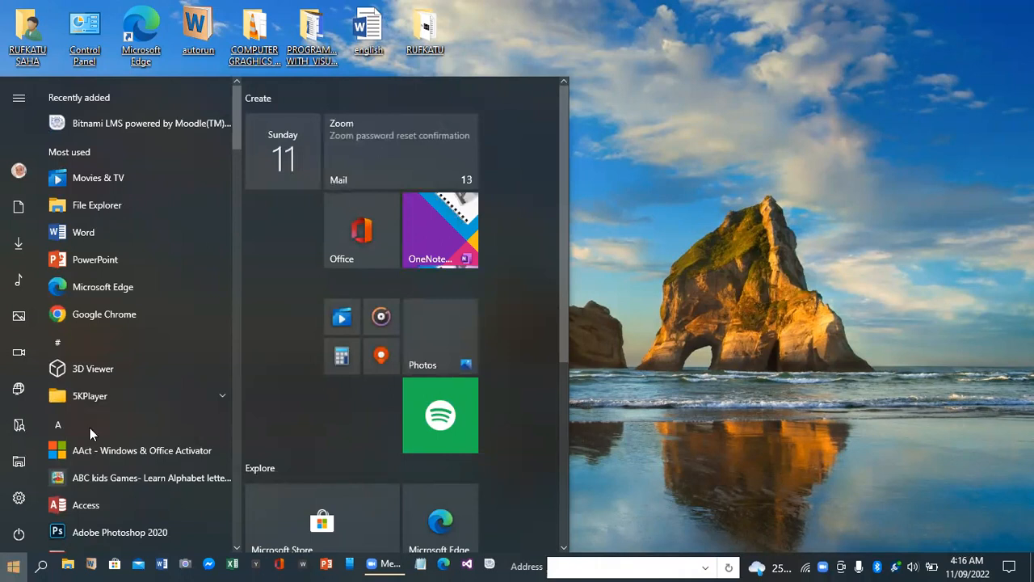
{"action": "left_click", "coordinate": [105, 234]}
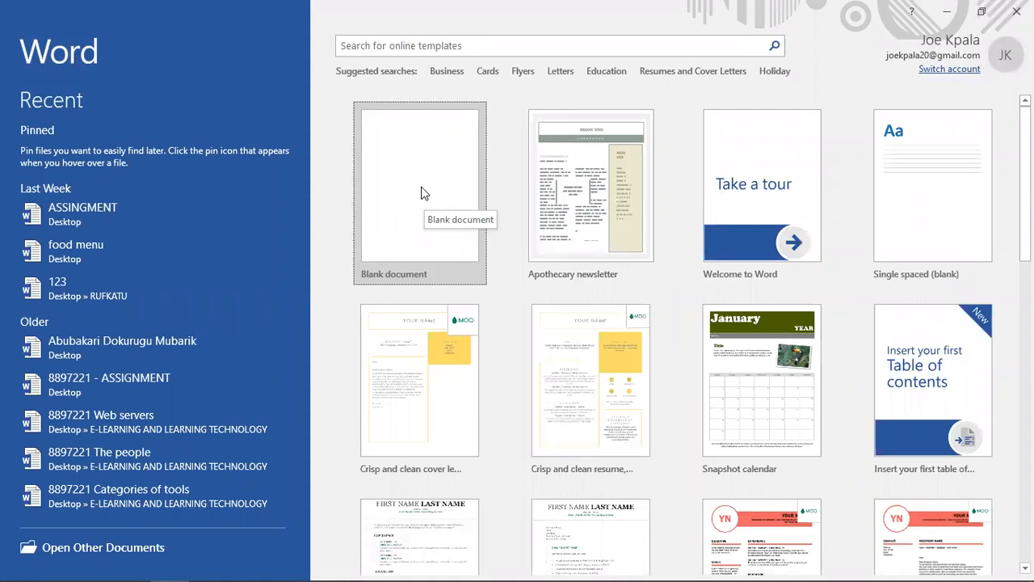
{"action": "left_click", "coordinate": [421, 193]}
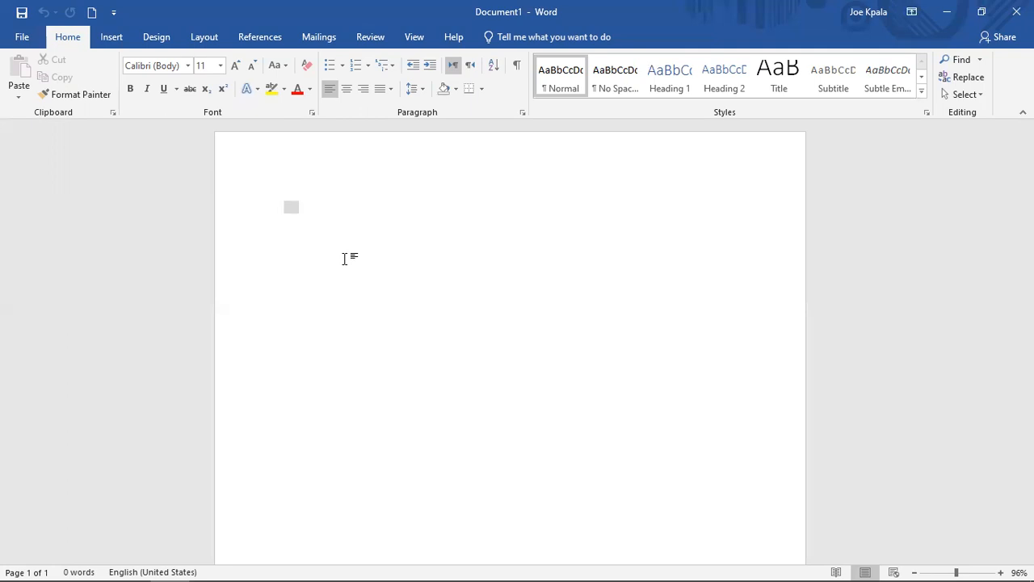
Enter the word "Welcome" in the document and paste a copy of it after the original on the same line
{"action": "type", "text": "Welcome"}
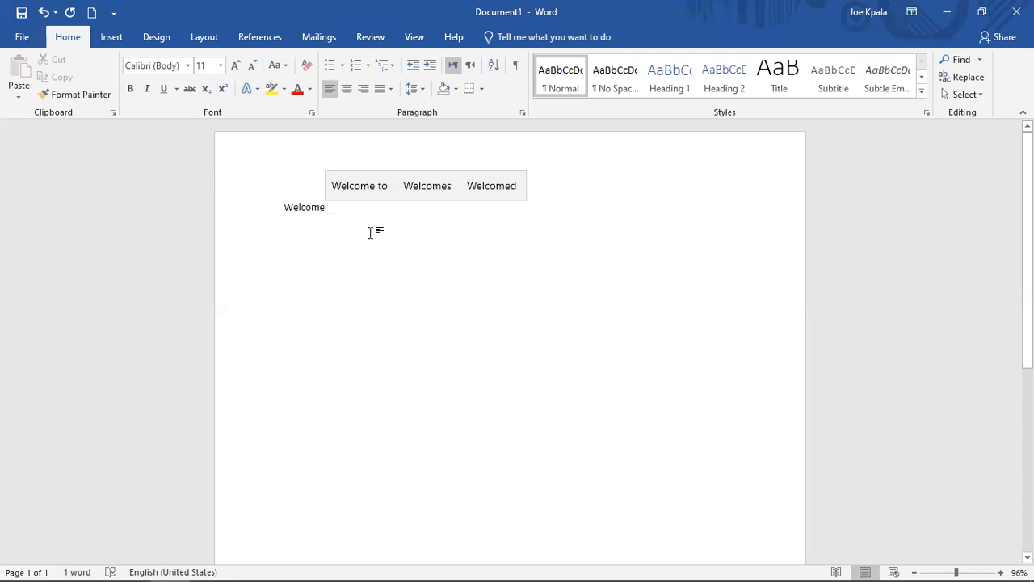
{"action": "left_click_drag", "start_coordinate": [331, 208], "coordinate": [282, 208]}
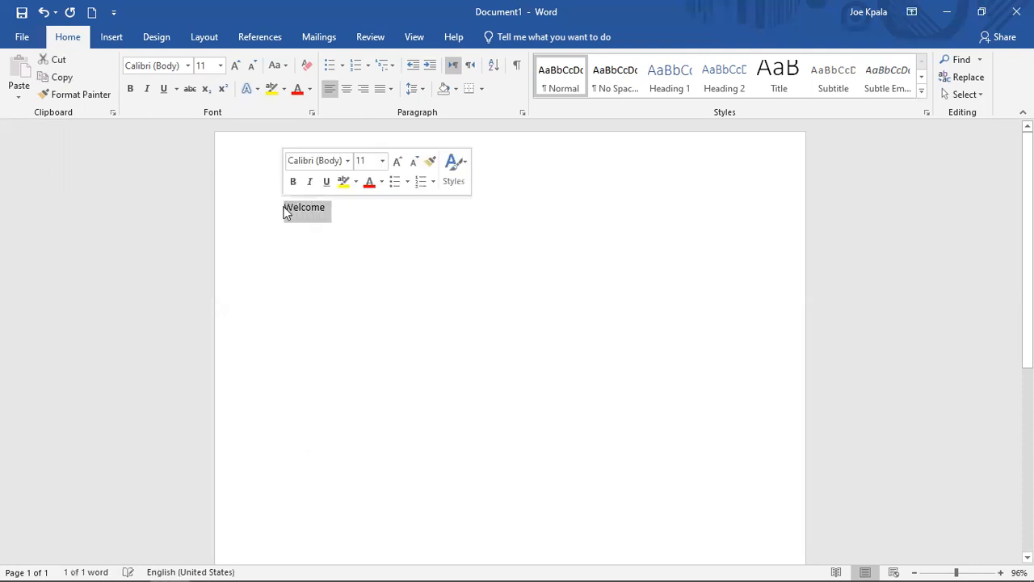
{"action": "left_click", "coordinate": [61, 76]}
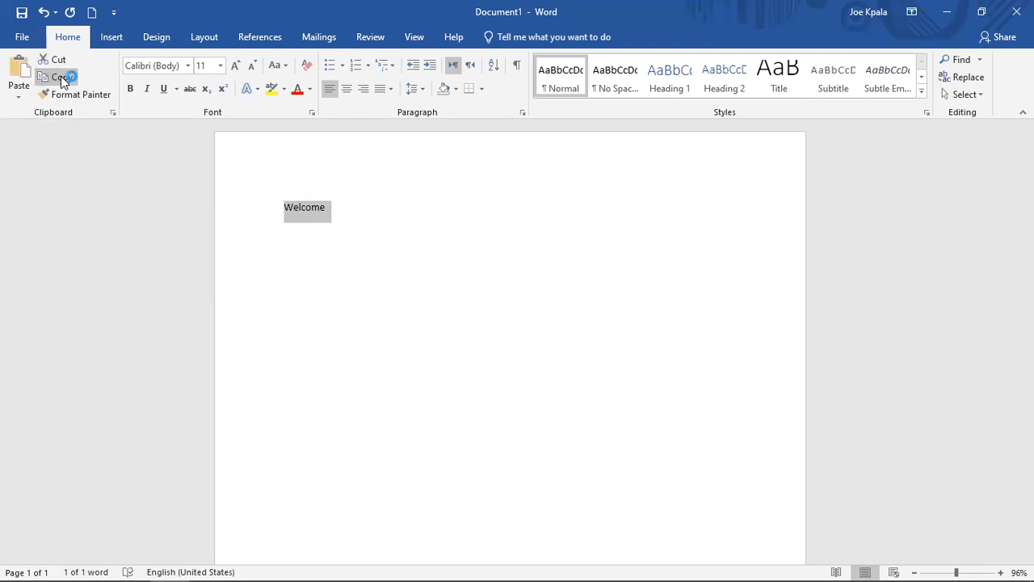
{"action": "left_click", "coordinate": [348, 221]}
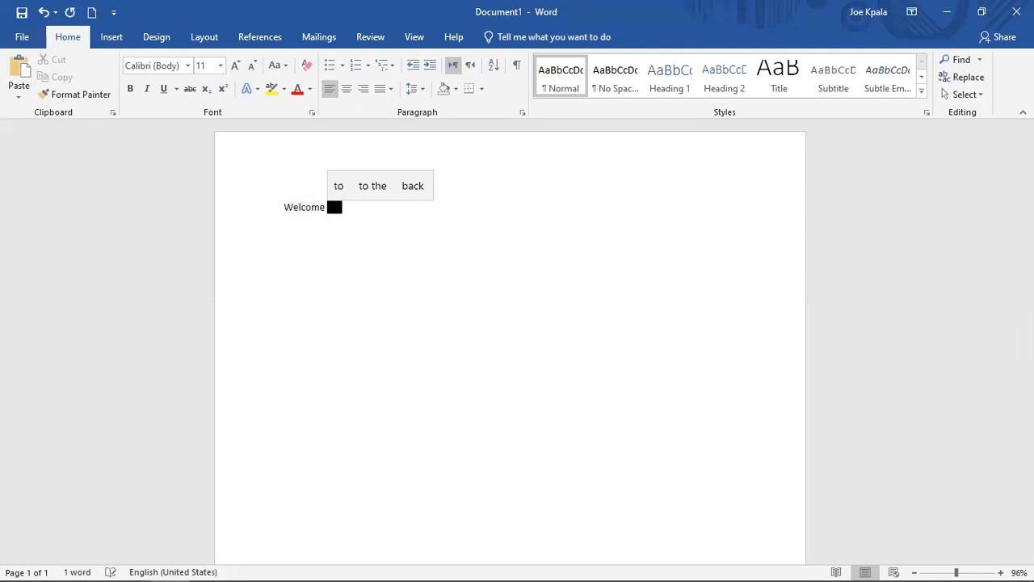
{"action": "left_click", "coordinate": [16, 72]}
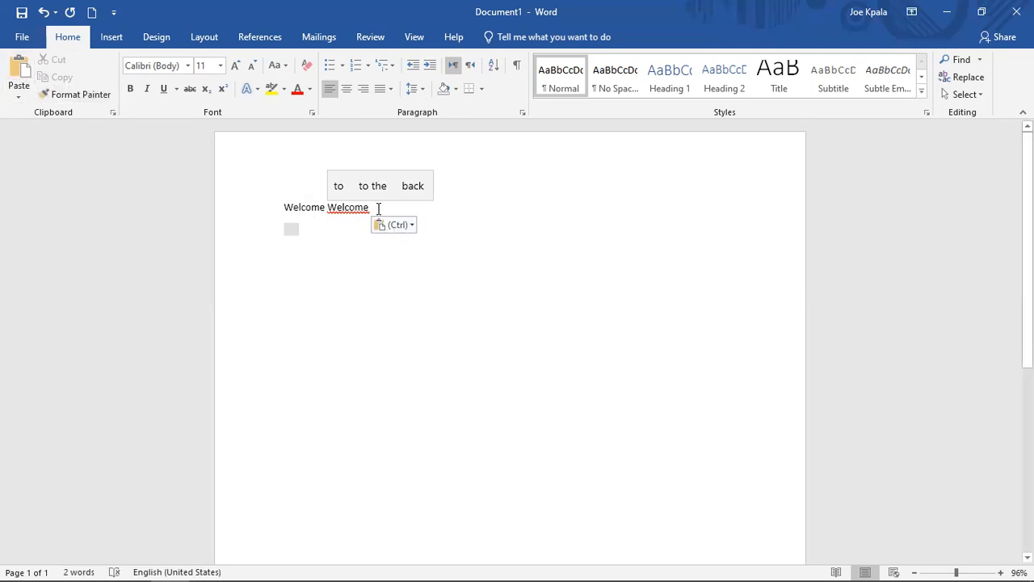
Cut the whole "Welcome Welcome" line and paste it back into the empty document
{"action": "left_click_drag", "start_coordinate": [383, 208], "coordinate": [283, 208]}
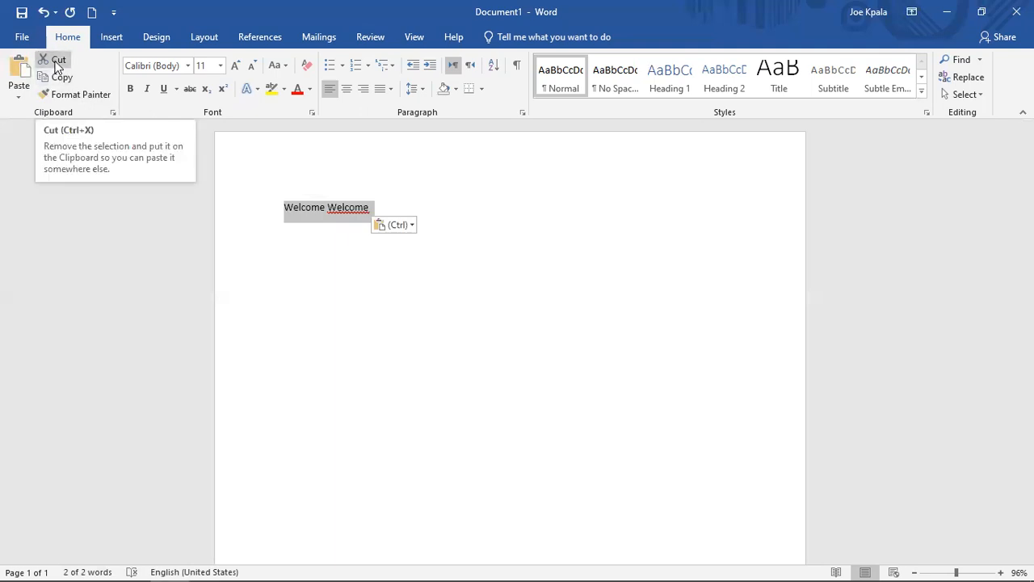
{"action": "left_click", "coordinate": [55, 63]}
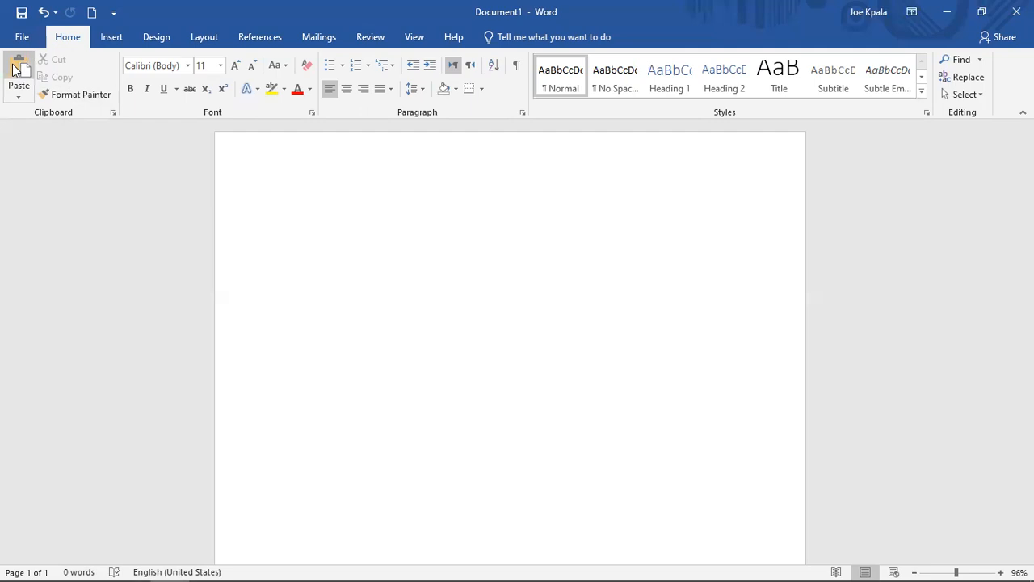
{"action": "left_click", "coordinate": [18, 71]}
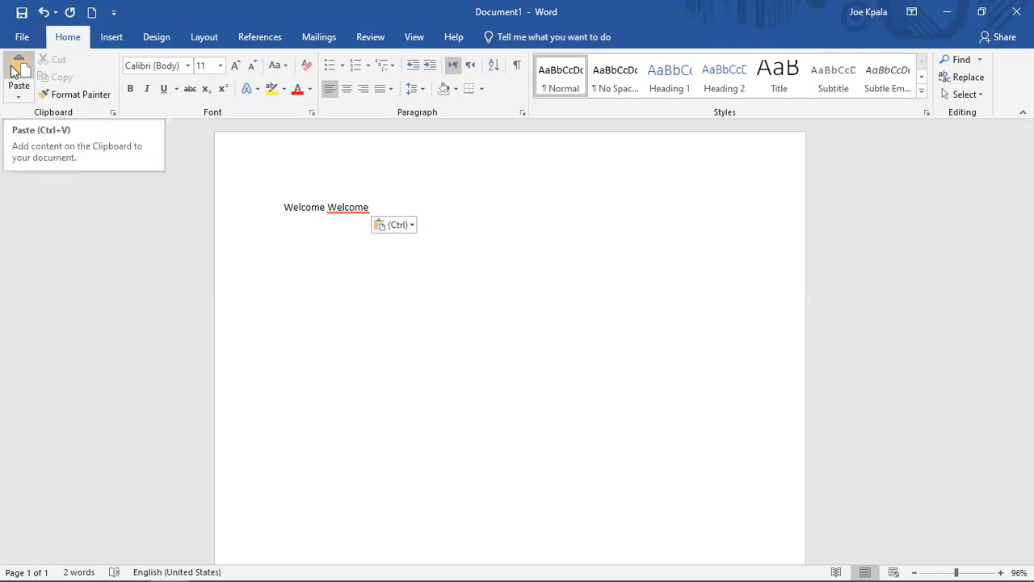
Continue the line after the second "Welcome" with the text "to Kto_pratical_computing"
{"action": "key", "text": "BackSpace"}
{"action": "type", "text": "t"}
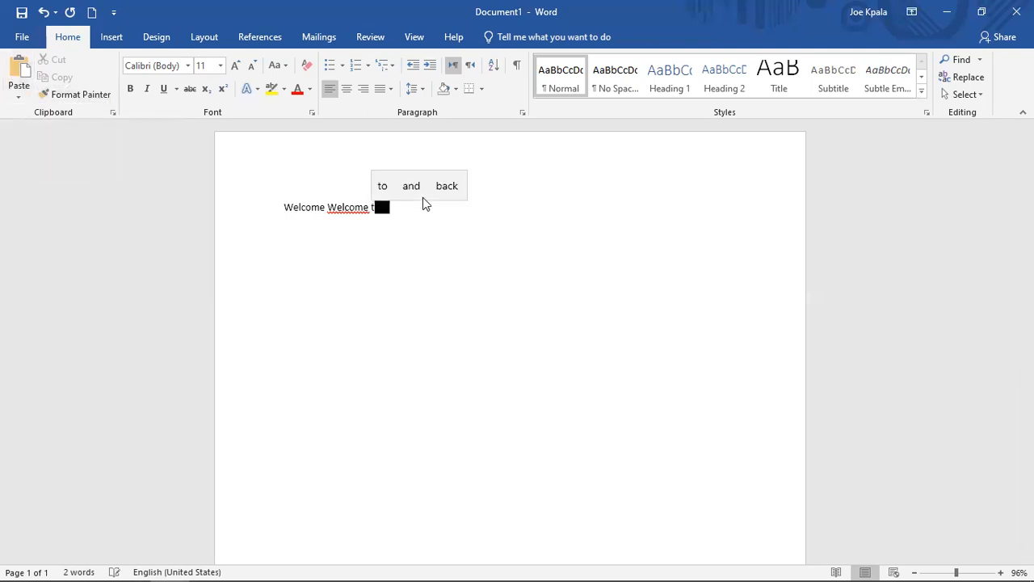
{"action": "type", "text": "o Kto_"}
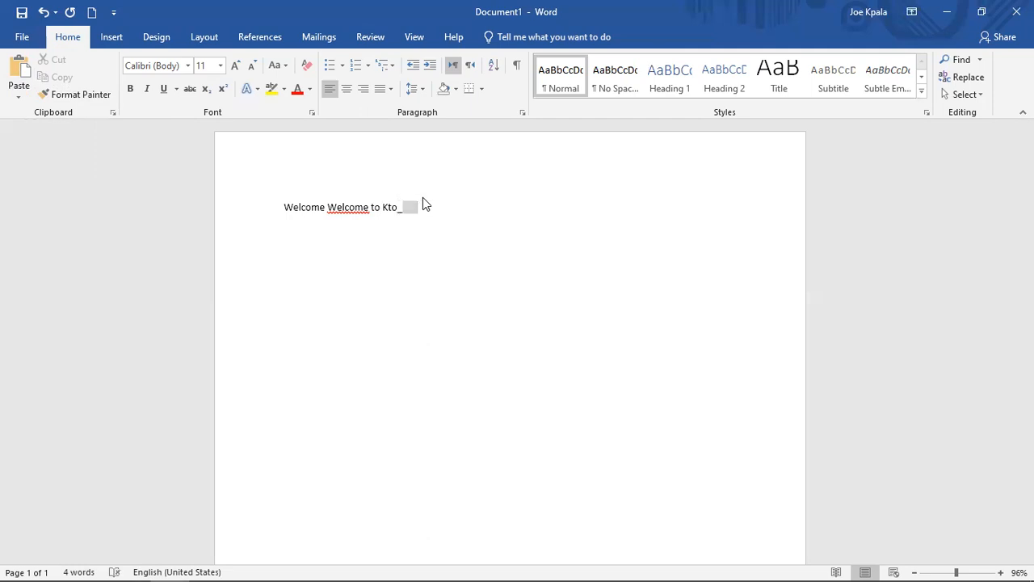
{"action": "type", "text": "pratical"}
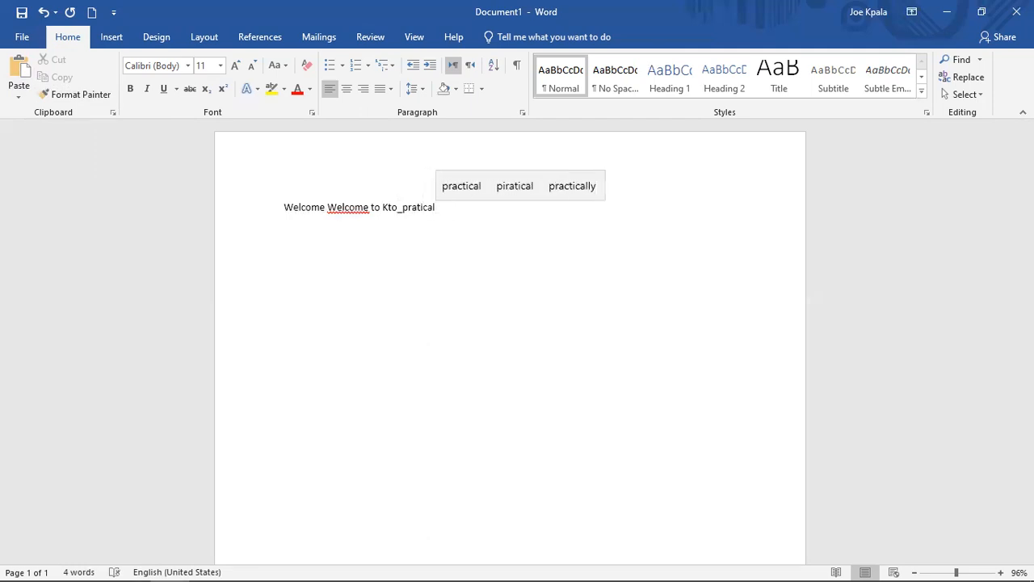
{"action": "type", "text": "_computing"}
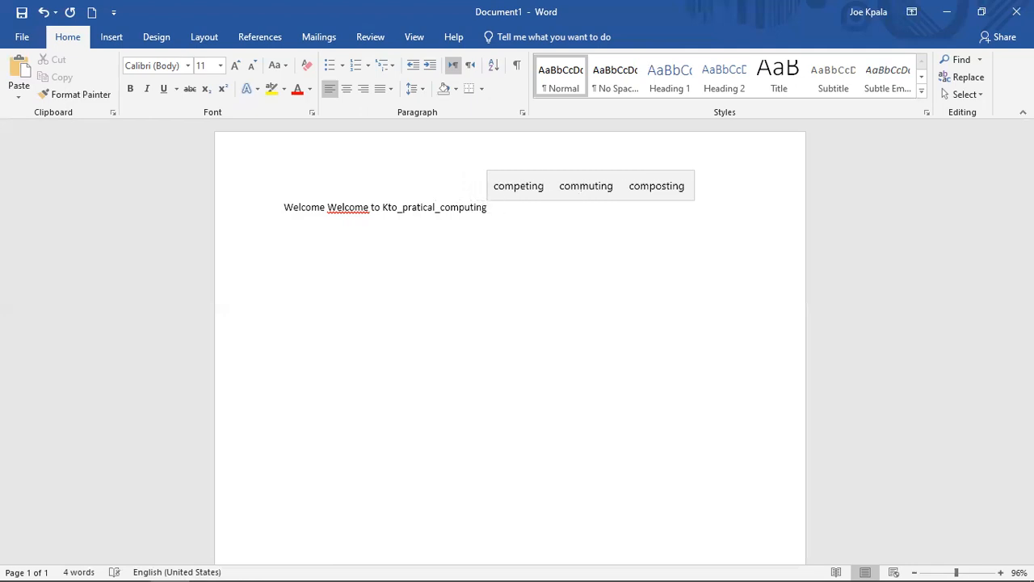
Delete the second "Welcome" so the line reads "Welcome to Kto_pratical_computing"
{"action": "left_click", "coordinate": [329, 212]}
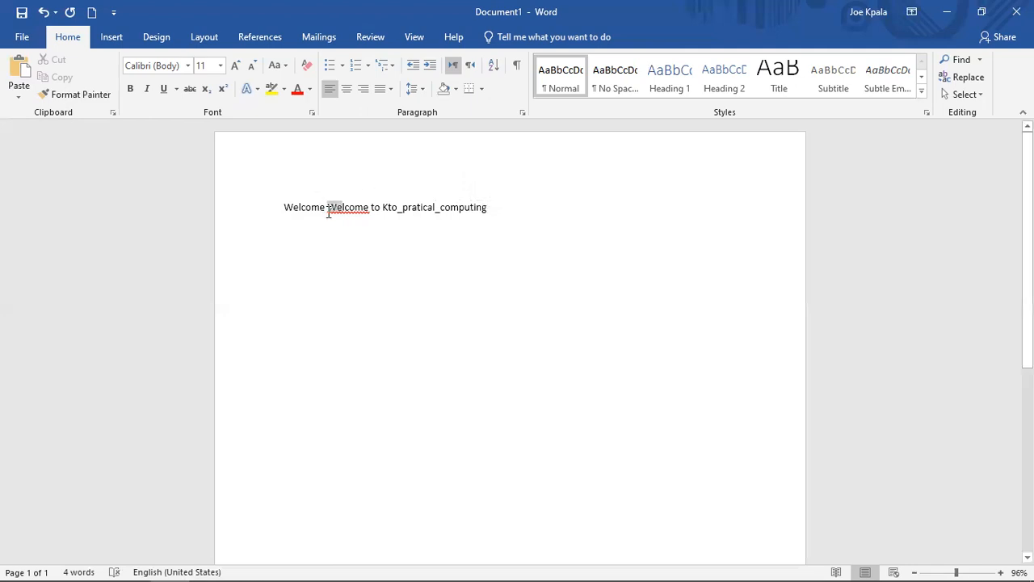
{"action": "key", "text": "Delete"}
{"action": "key", "text": "Delete"}
{"action": "key", "text": "Delete"}
{"action": "key", "text": "Delete"}
{"action": "key", "text": "Delete"}
{"action": "key", "text": "Delete"}
{"action": "key", "text": "Delete"}
{"action": "key", "text": "Delete"}
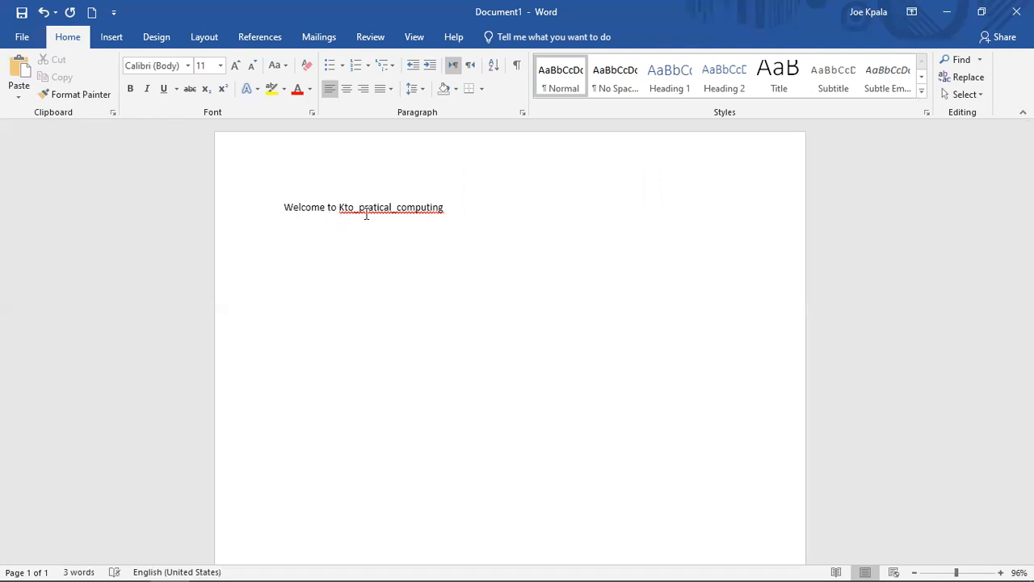
Ignore all spelling flags for "Kto_pratical_computing" and correct "pratical" to "practical" in it
{"action": "left_click_drag", "start_coordinate": [366, 212], "coordinate": [380, 212]}
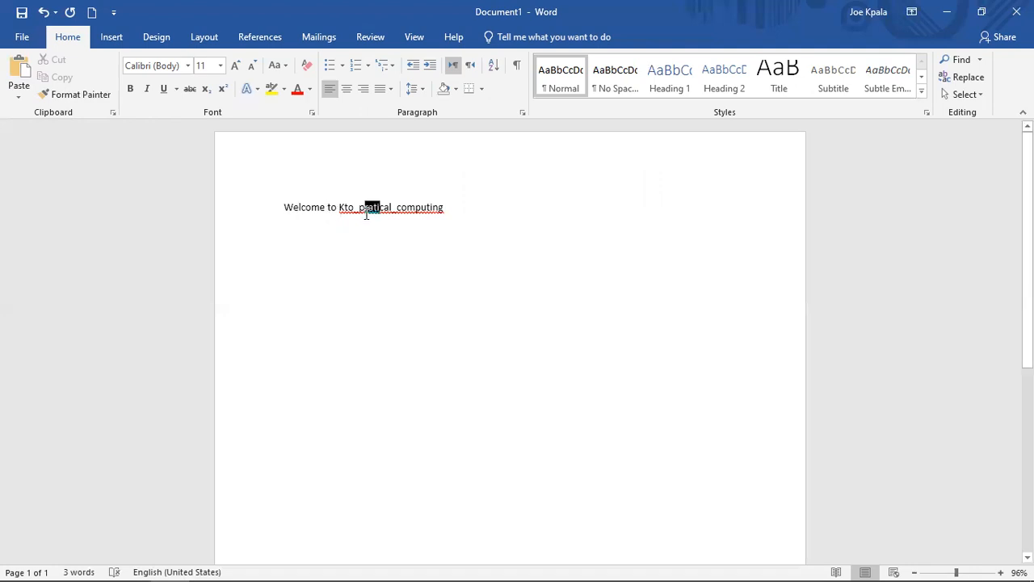
{"action": "right_click", "coordinate": [366, 216]}
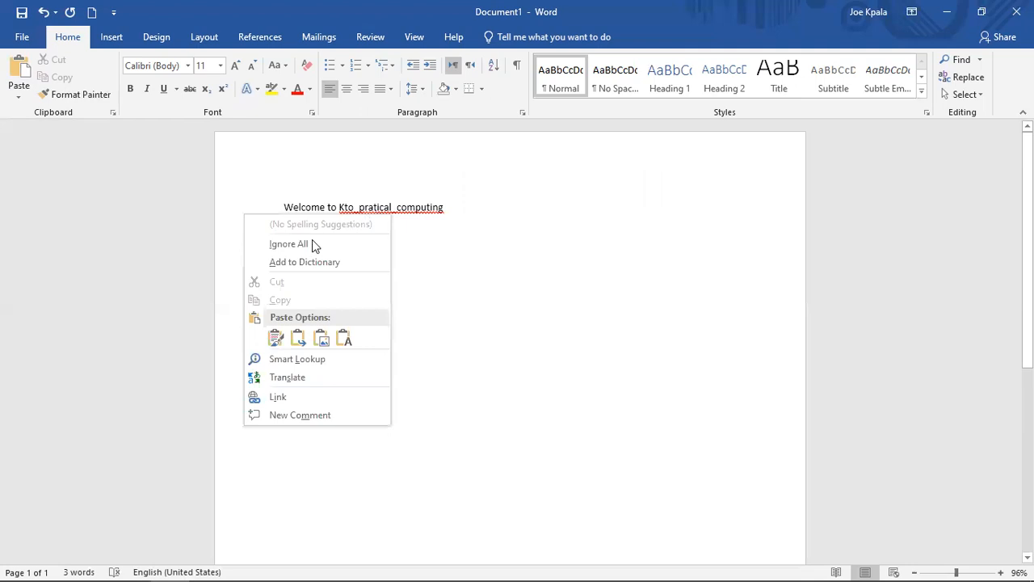
{"action": "left_click", "coordinate": [313, 242]}
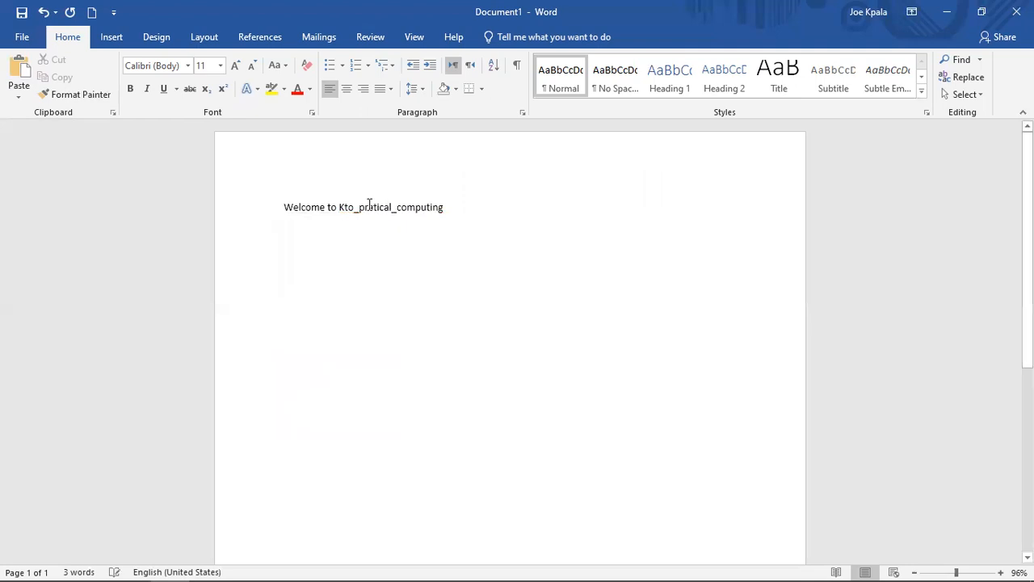
{"action": "left_click", "coordinate": [375, 209]}
{"action": "type", "text": "c"}
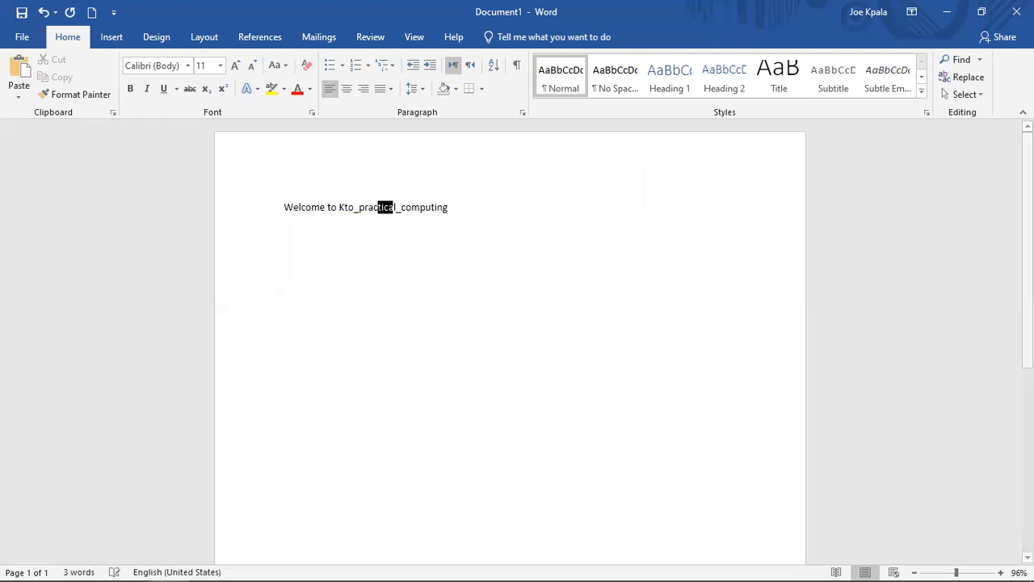
{"action": "left_click", "coordinate": [461, 213]}
{"action": "key", "text": "Return"}
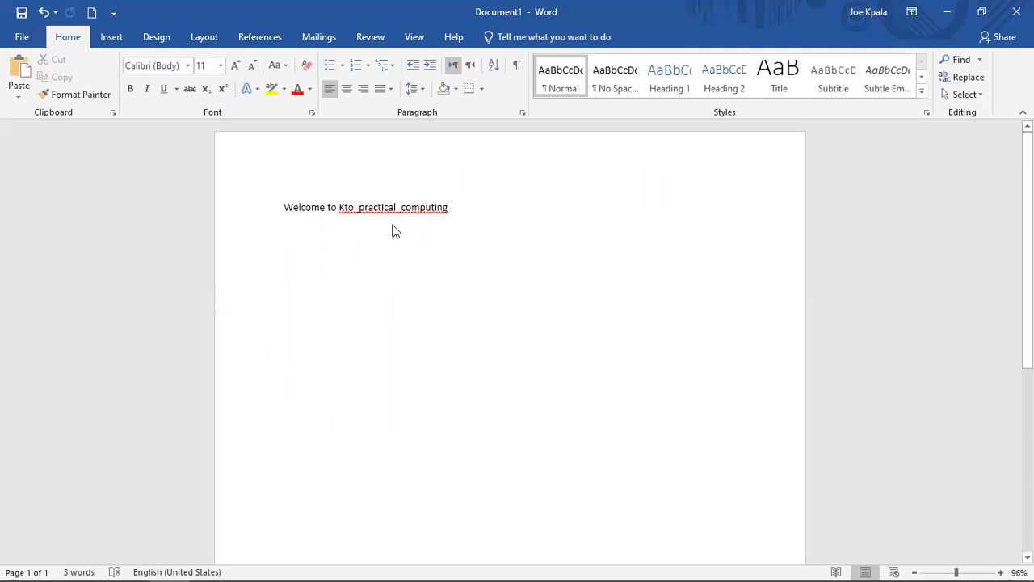
Ignore all spelling flags for "Kto_practical_computing" and start a new line below it
{"action": "right_click", "coordinate": [388, 208]}
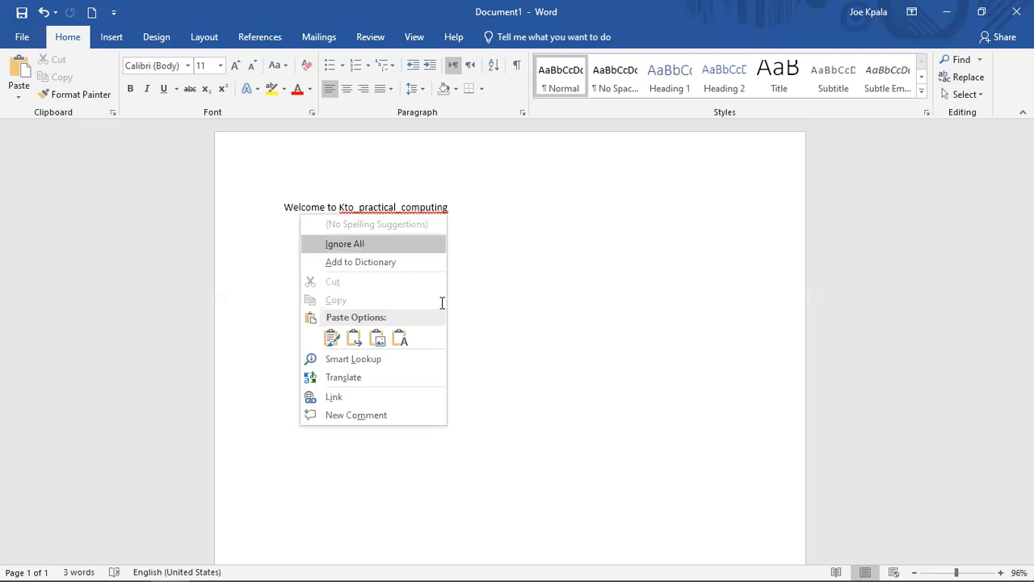
{"action": "key", "text": "Return"}
{"action": "key", "text": "Return"}
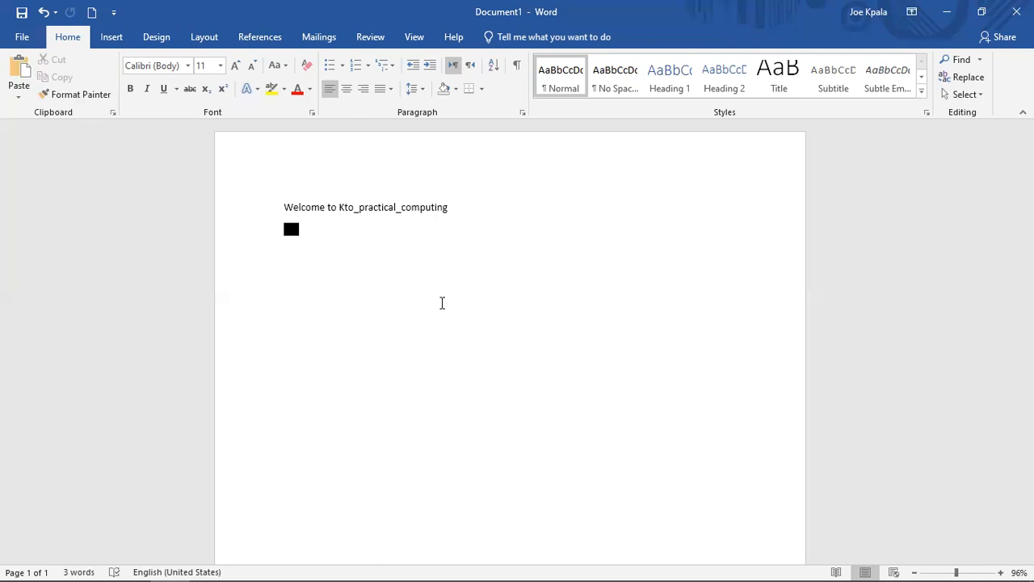
Enter the misspelled word "wecome" on the second line and end the paragraph
{"action": "type", "text": "we"}
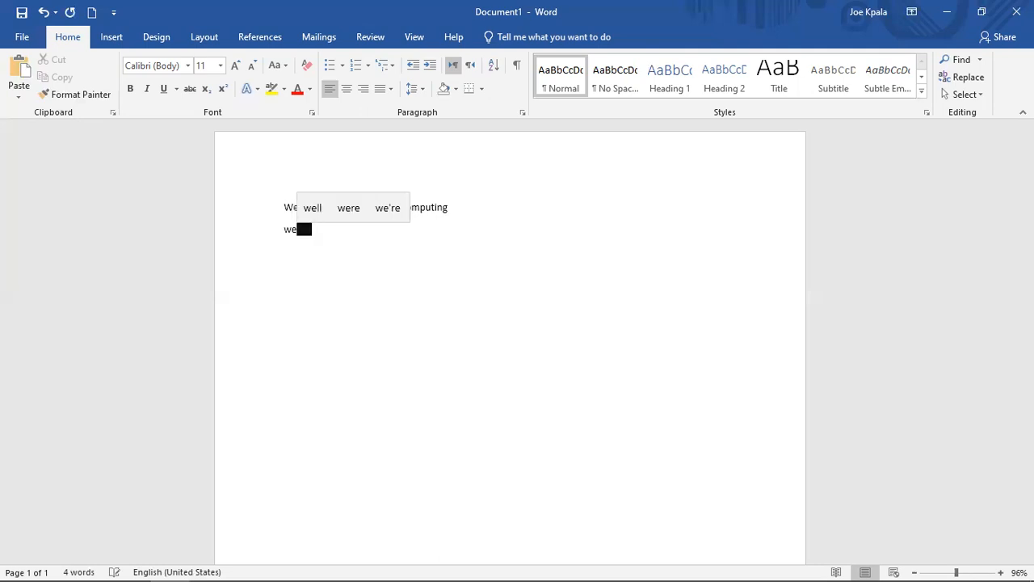
{"action": "type", "text": "come"}
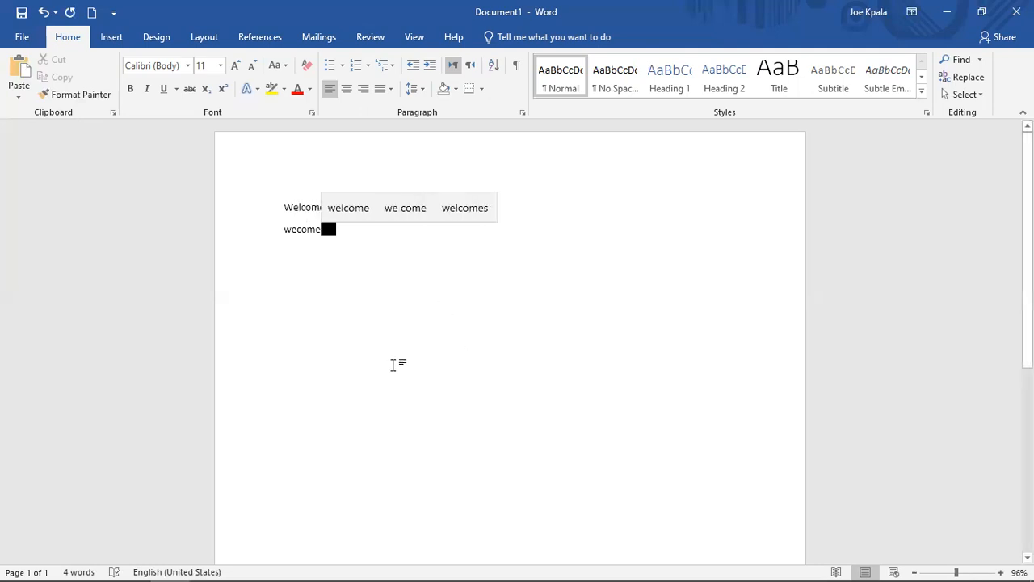
{"action": "key", "text": "Return"}
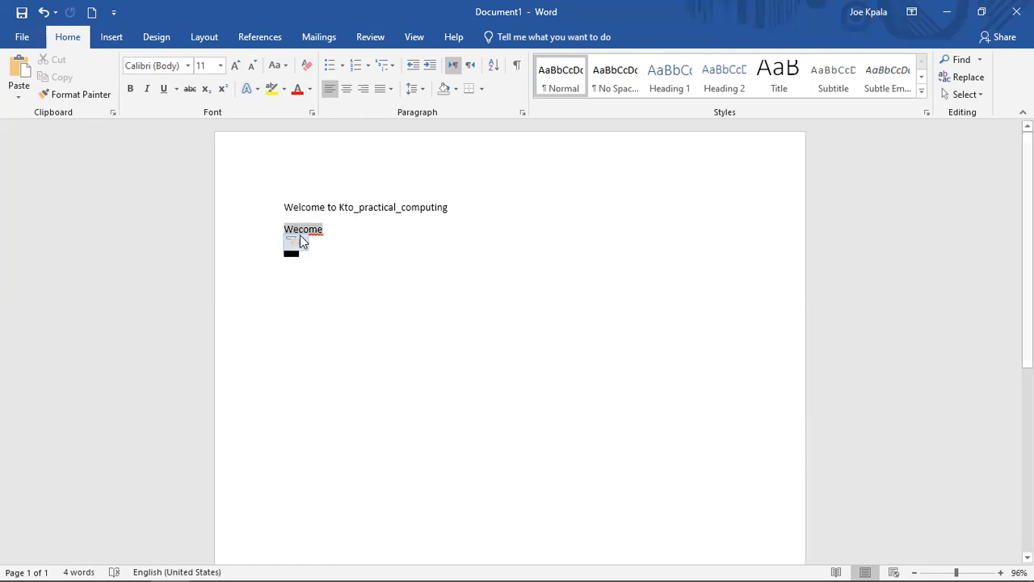
Examine the AutoCorrect options offered for the capitalised "Wecome" and leave them without choosing one
{"action": "left_click", "coordinate": [307, 230]}
{"action": "left_click", "coordinate": [301, 233]}
{"action": "left_click", "coordinate": [331, 233]}
{"action": "mouse_move", "coordinate": [293, 240]}
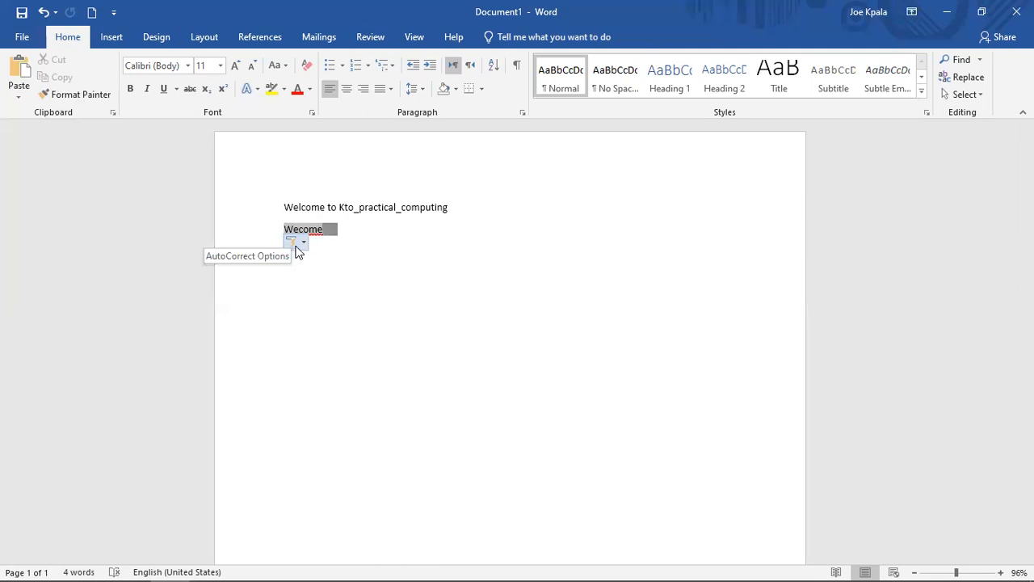
{"action": "left_click", "coordinate": [298, 244]}
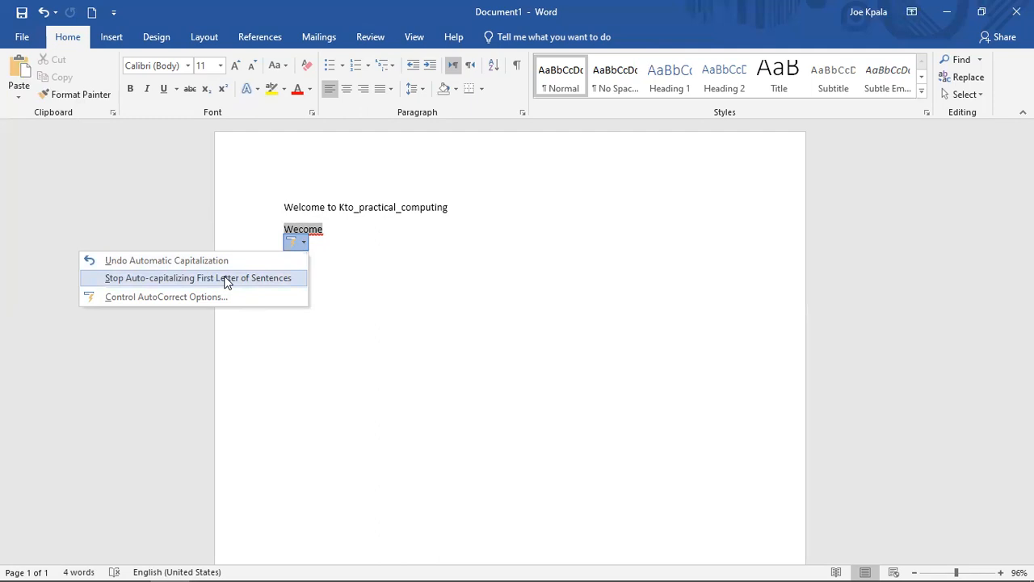
{"action": "left_click", "coordinate": [345, 238]}
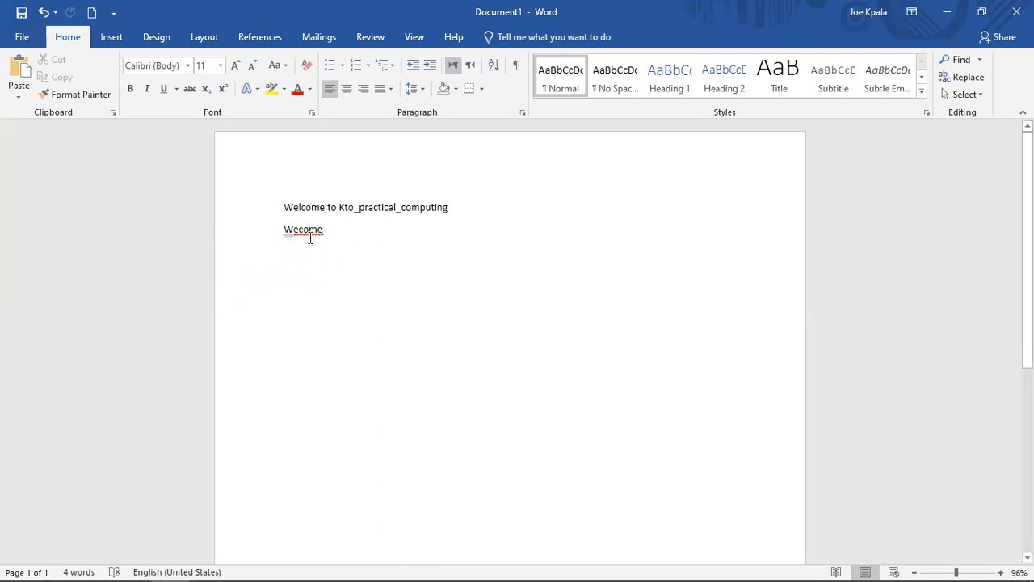
Replace the misspelled "Wecome" on the second line with the spelling suggestion "We come"
{"action": "left_click", "coordinate": [303, 233]}
{"action": "right_click", "coordinate": [303, 233]}
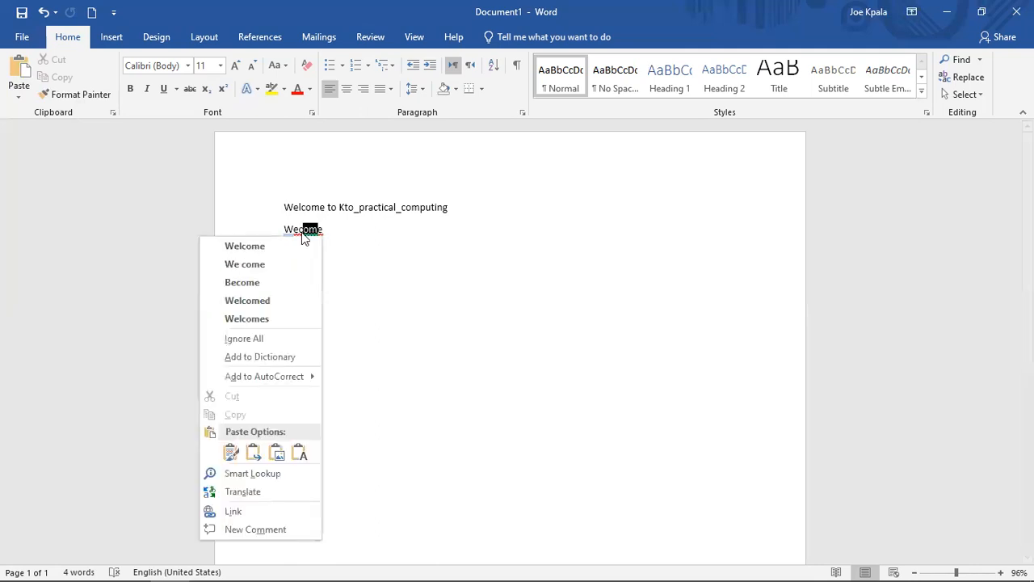
{"action": "left_click", "coordinate": [251, 265]}
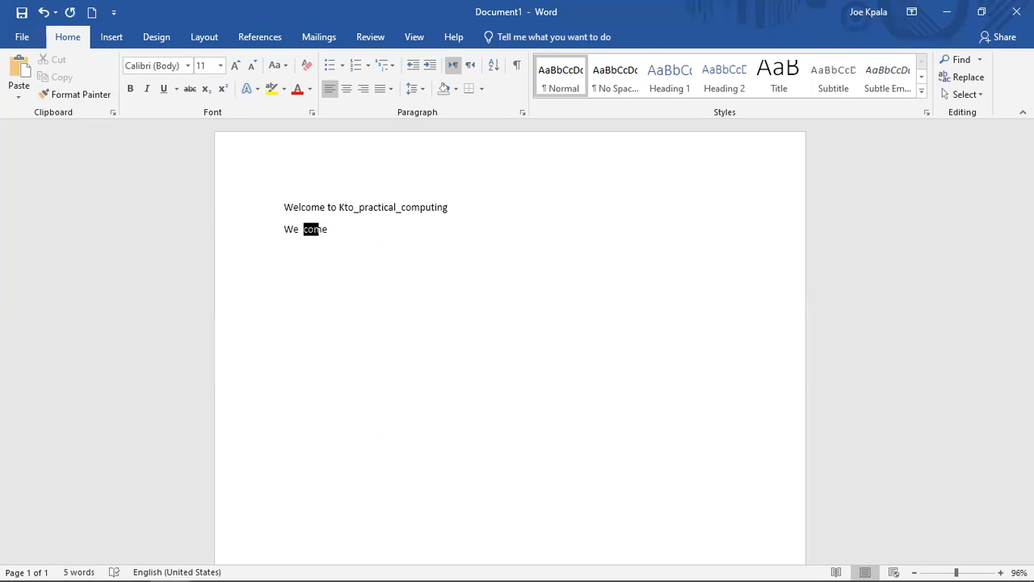
{"action": "key", "text": "Return"}
Correct the double space in "We come" on the second line with the grammar suggestion "We come"
{"action": "left_click", "coordinate": [304, 229]}
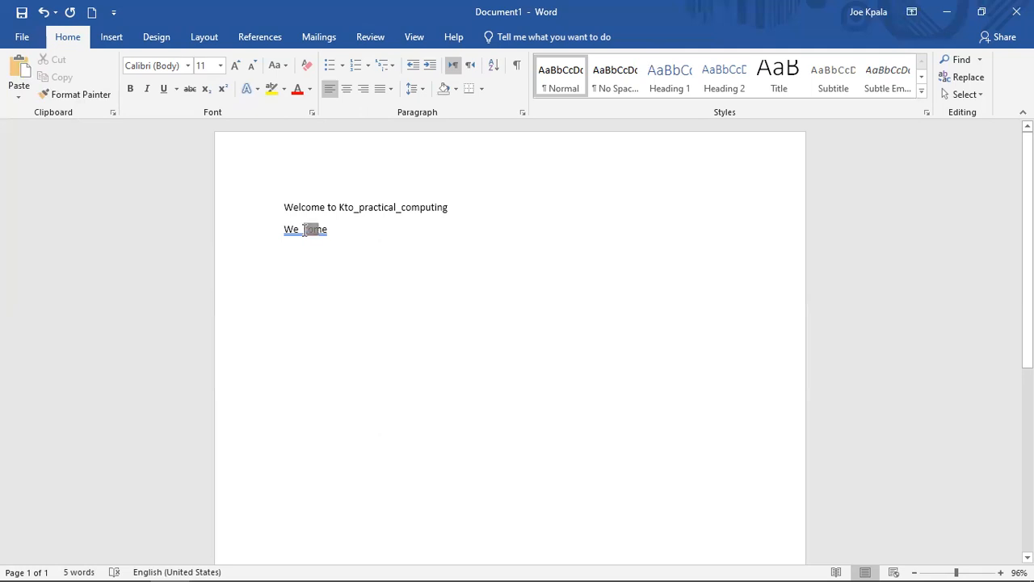
{"action": "right_click", "coordinate": [303, 229]}
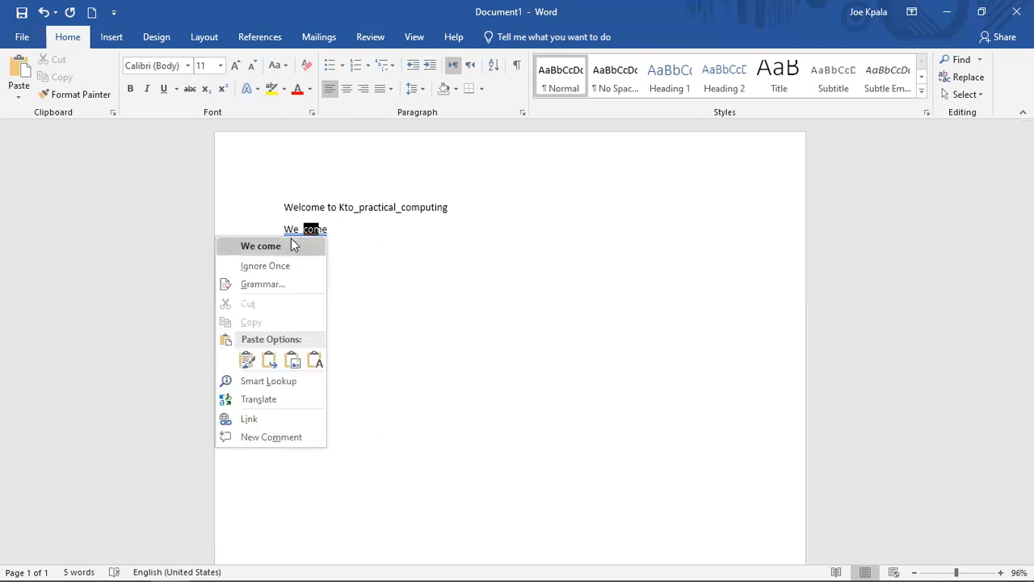
{"action": "left_click", "coordinate": [293, 246]}
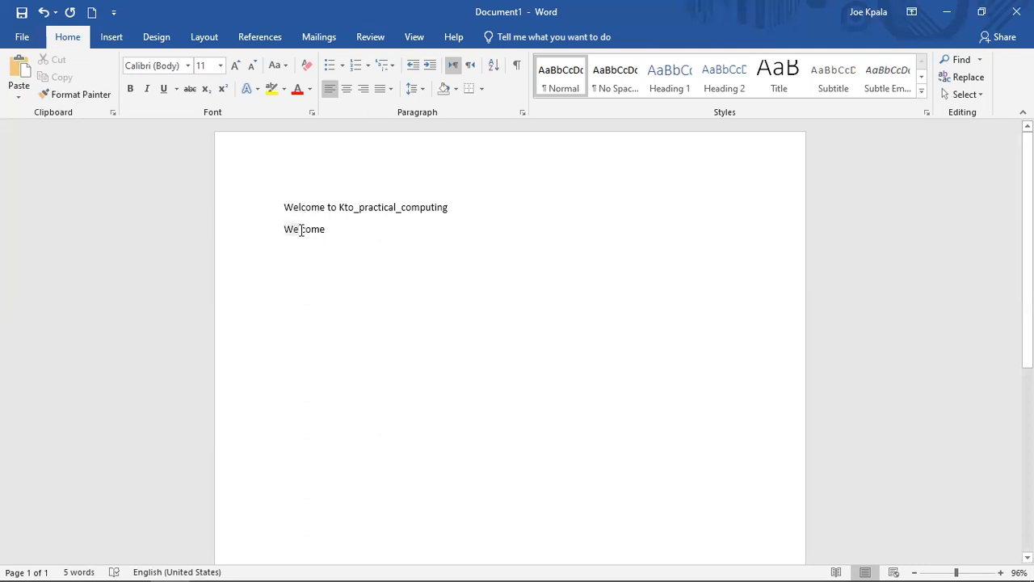
Delete the extra space between "We" and "come" on the second line
{"action": "left_click", "coordinate": [301, 234]}
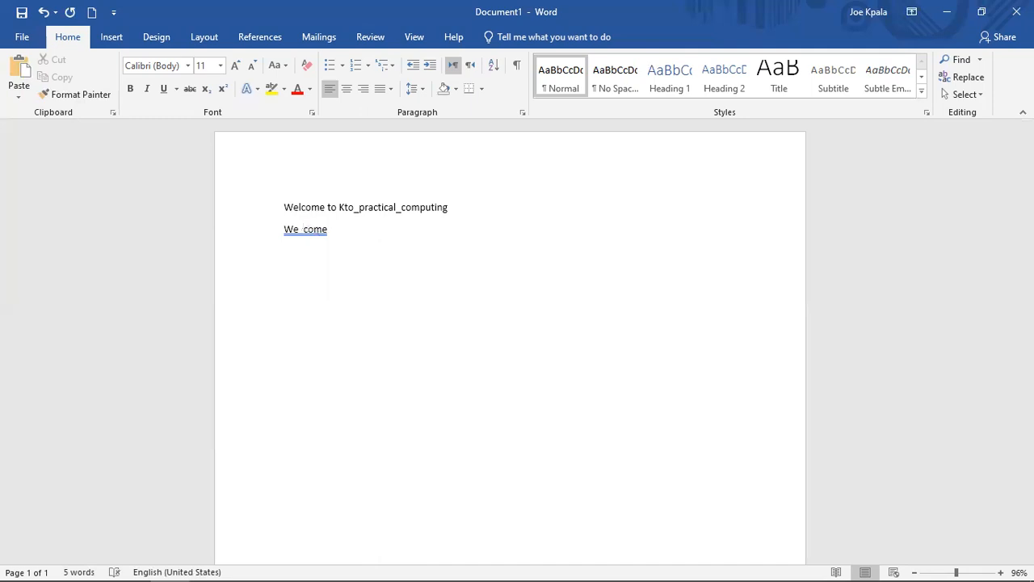
{"action": "key", "text": "BackSpace"}
{"action": "left_click", "coordinate": [304, 280]}
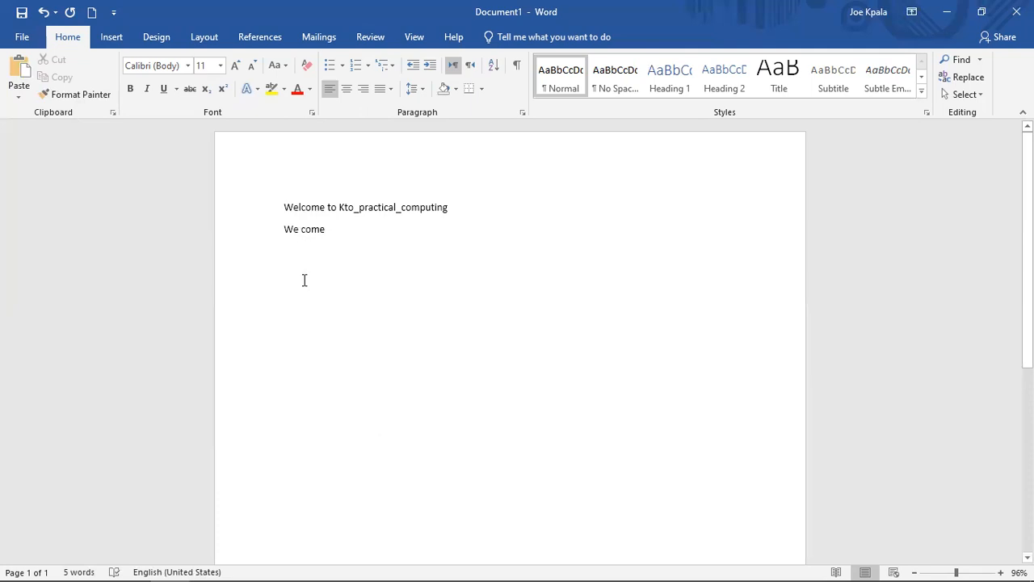
Delete the whole second line, "We come", leaving the insertion point at the end of the first line
{"action": "left_click_drag", "start_coordinate": [339, 231], "coordinate": [327, 236]}
{"action": "key", "text": "BackSpace"}
{"action": "key", "text": "BackSpace"}
{"action": "key", "text": "BackSpace"}
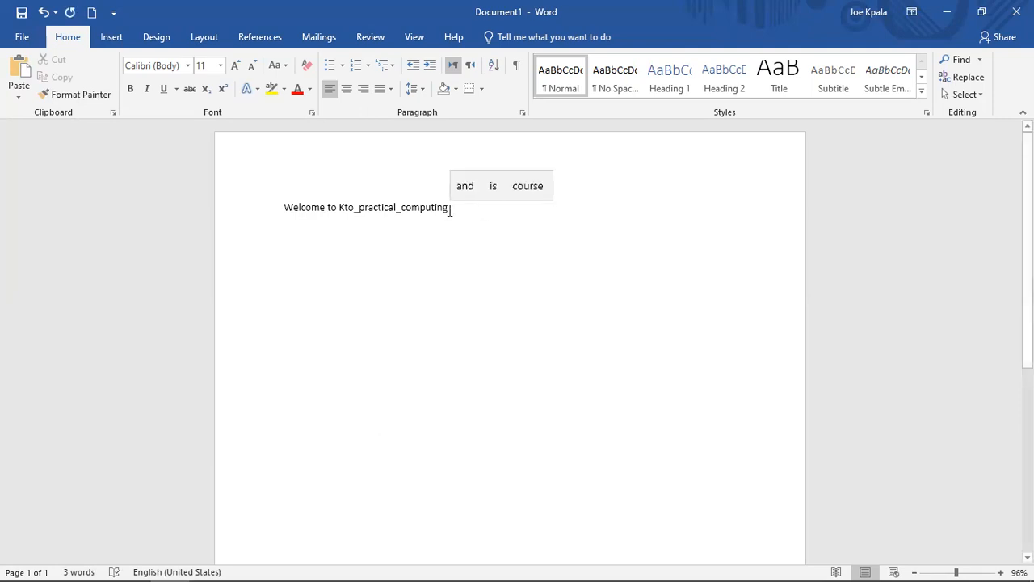
Copy the whole first line, "Welcome to Kto_practical_computing"
{"action": "left_click_drag", "start_coordinate": [374, 213], "coordinate": [301, 207]}
{"action": "left_click", "coordinate": [302, 208]}
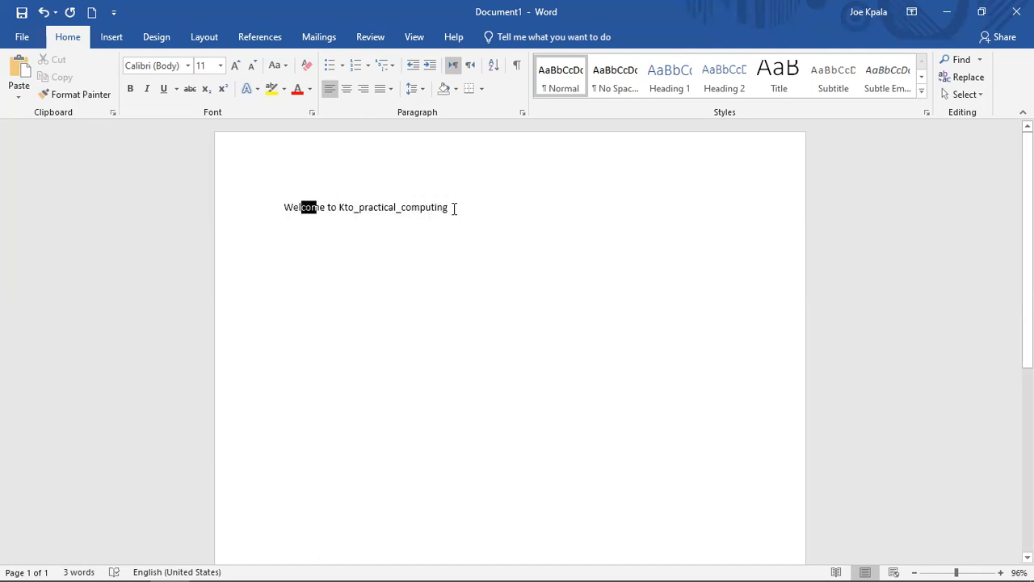
{"action": "left_click_drag", "start_coordinate": [328, 212], "coordinate": [292, 216]}
{"action": "left_click", "coordinate": [292, 216]}
{"action": "left_click_drag", "start_coordinate": [445, 205], "coordinate": [269, 212]}
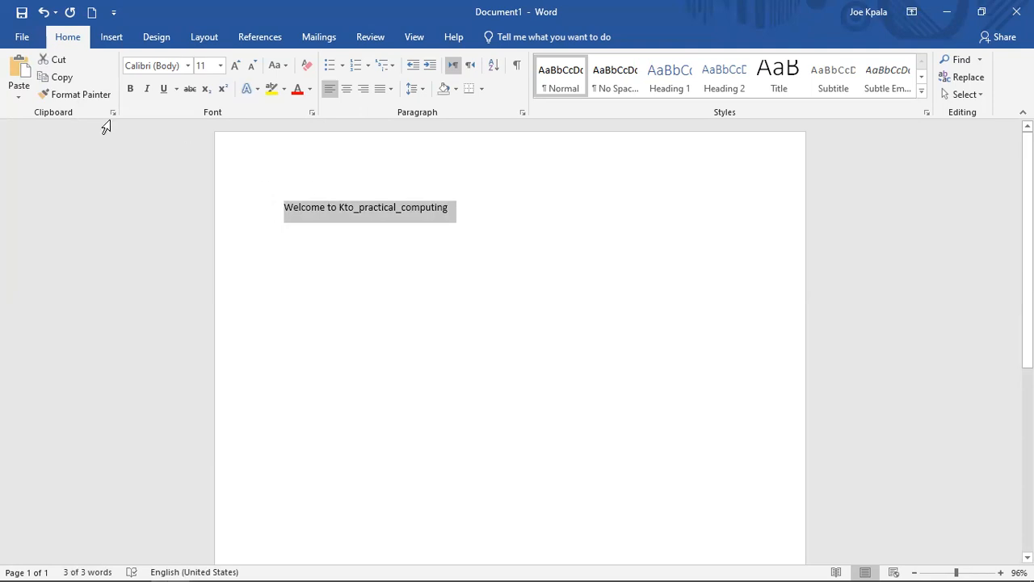
{"action": "left_click", "coordinate": [64, 84]}
Start a new line below the text and paste the copied line three times
{"action": "left_click", "coordinate": [473, 218]}
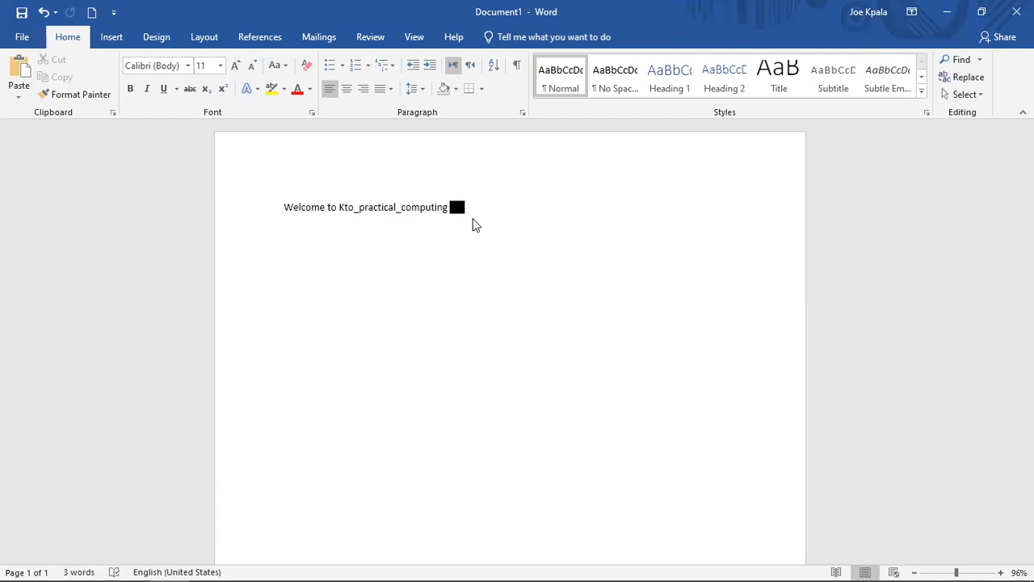
{"action": "key", "text": "Return"}
{"action": "key", "text": "ctrl+v"}
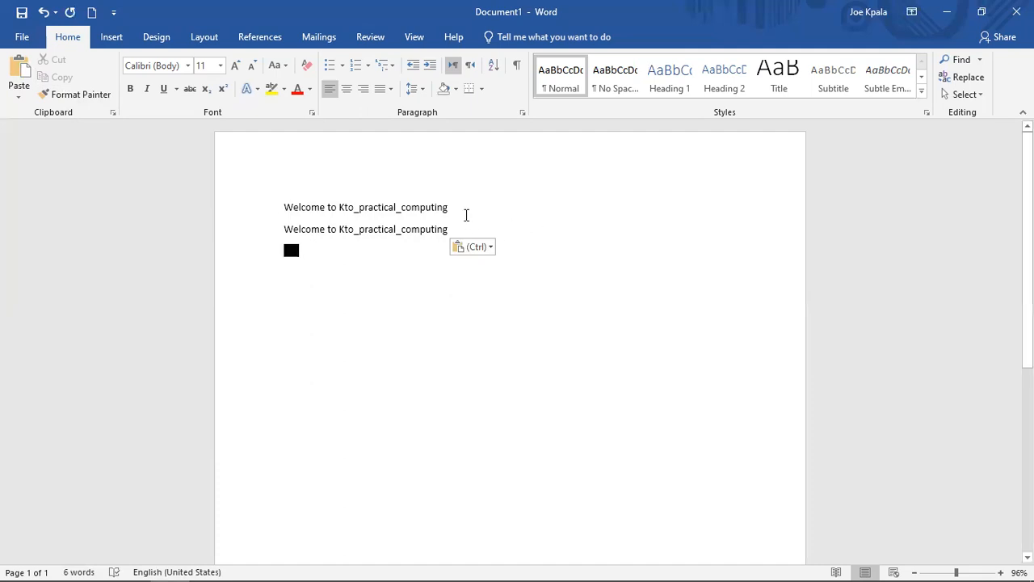
{"action": "key", "text": "ctrl+v"}
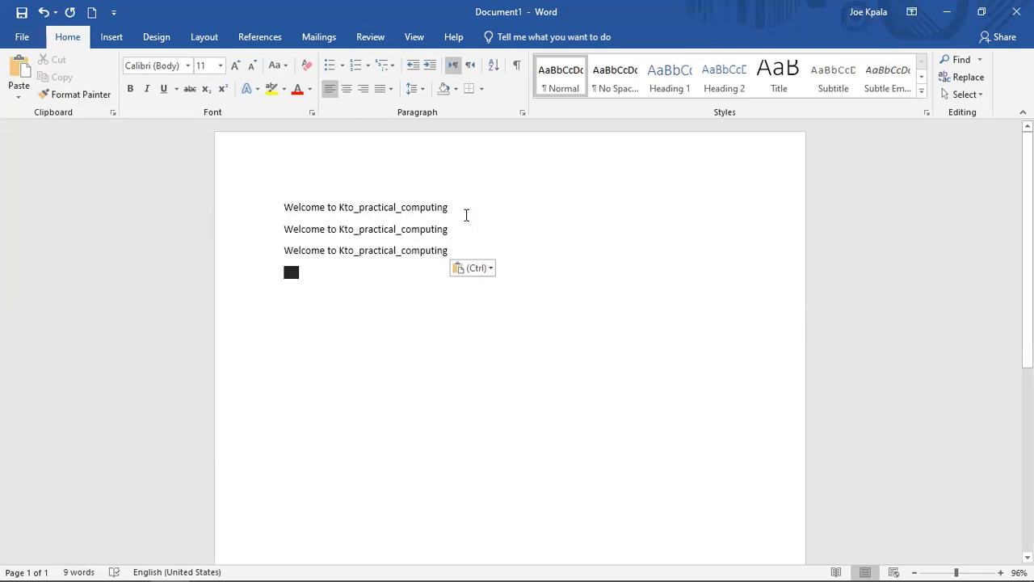
{"action": "key", "text": "ctrl+v"}
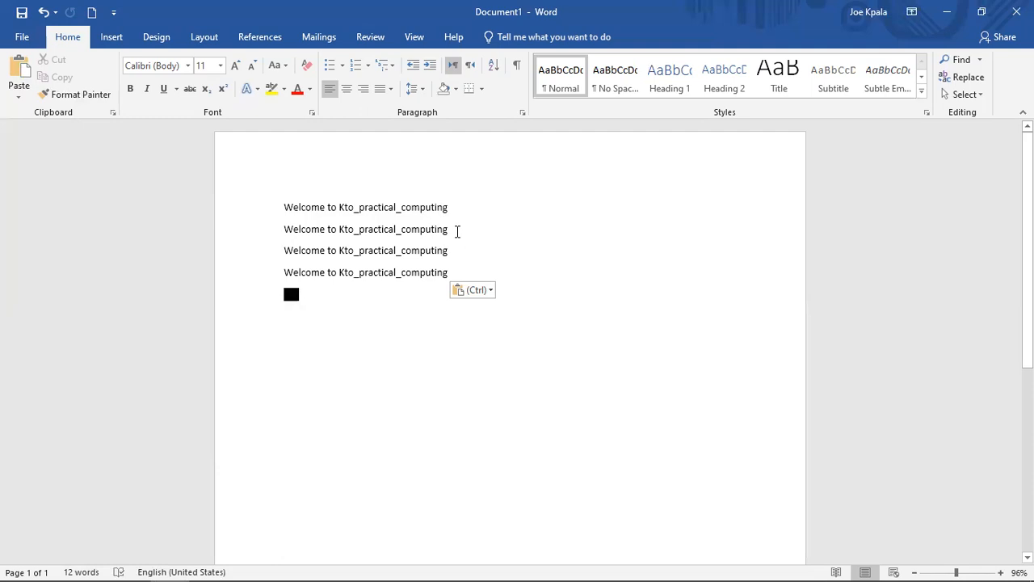
Set the font size of the first "Welcome to Kto_practical_computing" line to 28
{"action": "left_click_drag", "start_coordinate": [451, 207], "coordinate": [286, 210]}
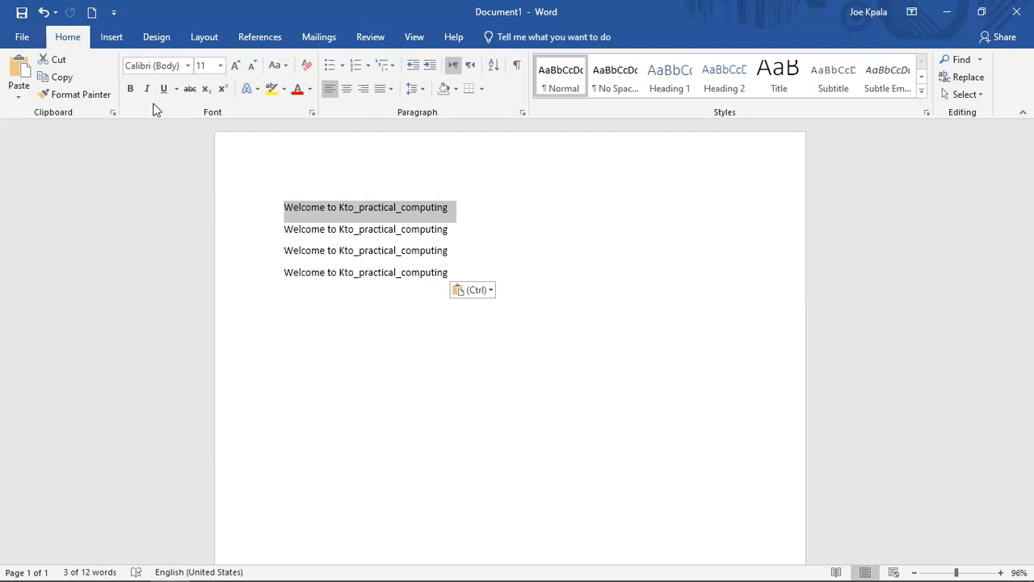
{"action": "left_click", "coordinate": [187, 66]}
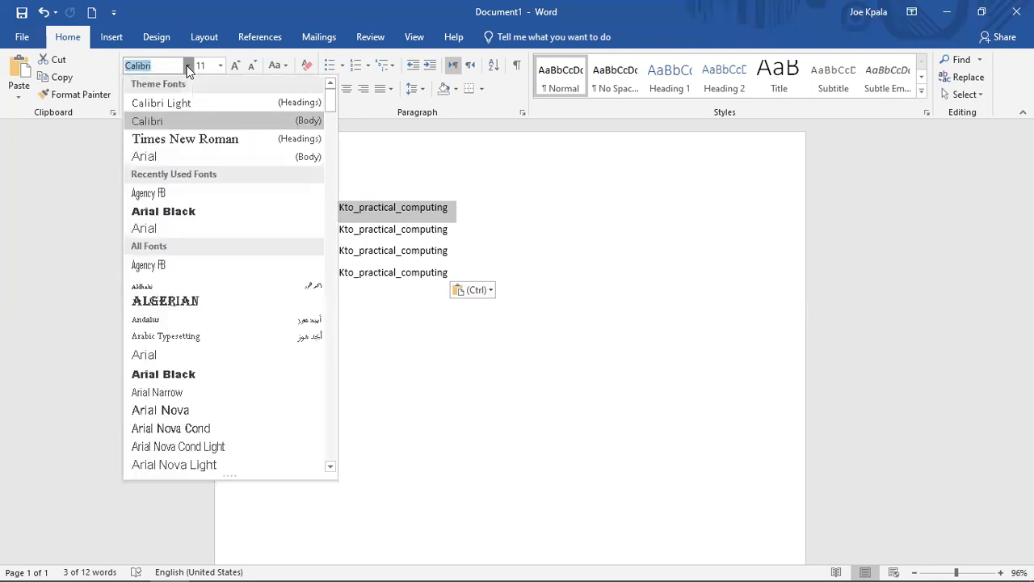
{"action": "left_click", "coordinate": [188, 66]}
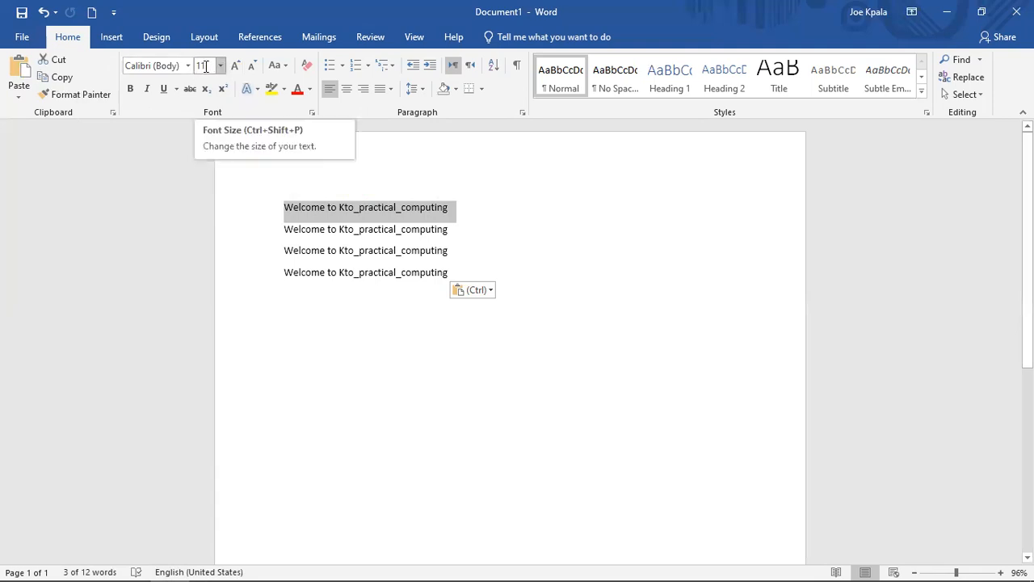
{"action": "left_click", "coordinate": [220, 65]}
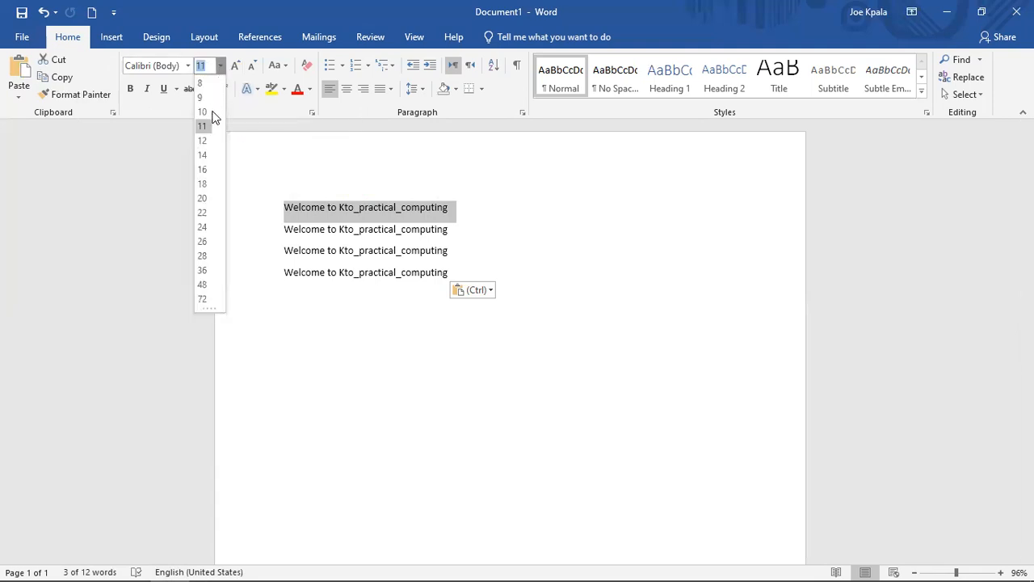
{"action": "left_click", "coordinate": [204, 257]}
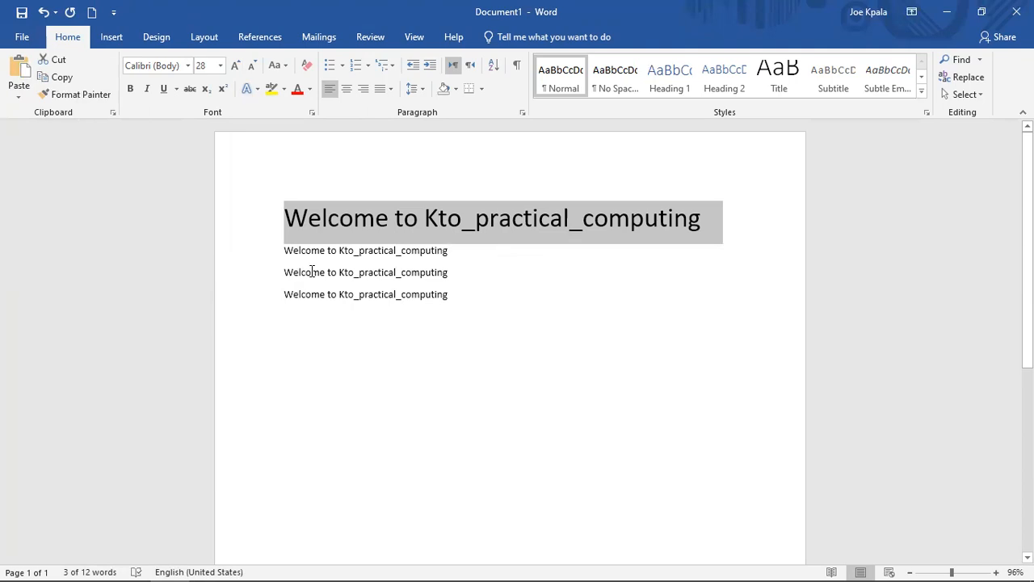
Change the font of the second line to Algerian
{"action": "left_click_drag", "start_coordinate": [458, 247], "coordinate": [295, 256]}
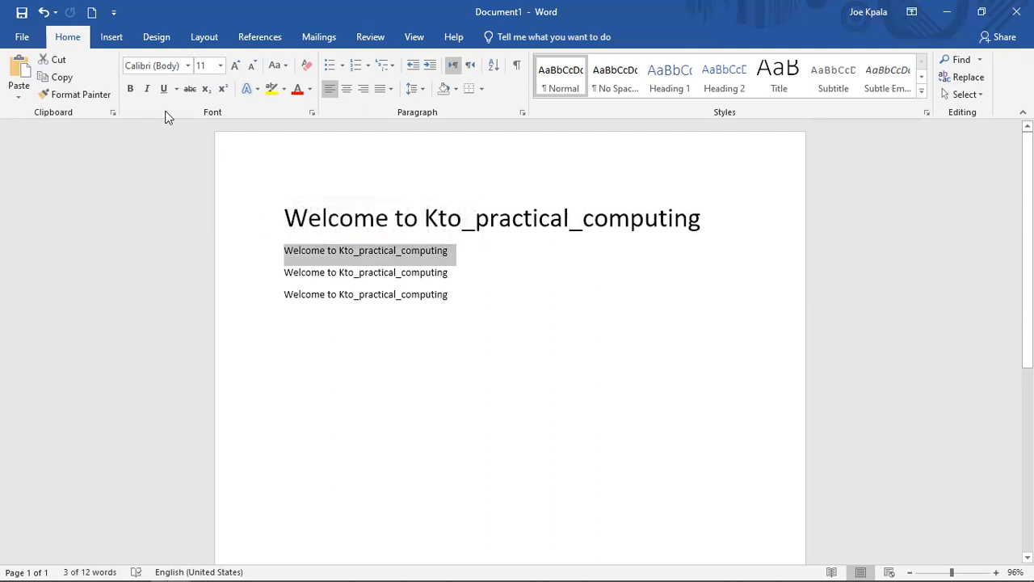
{"action": "left_click", "coordinate": [188, 66]}
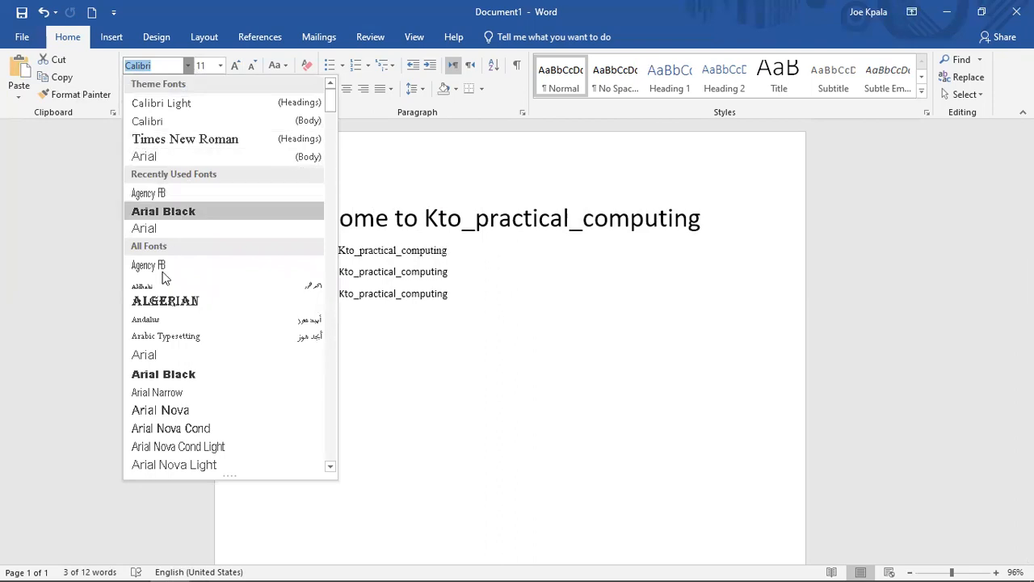
{"action": "left_click", "coordinate": [169, 303]}
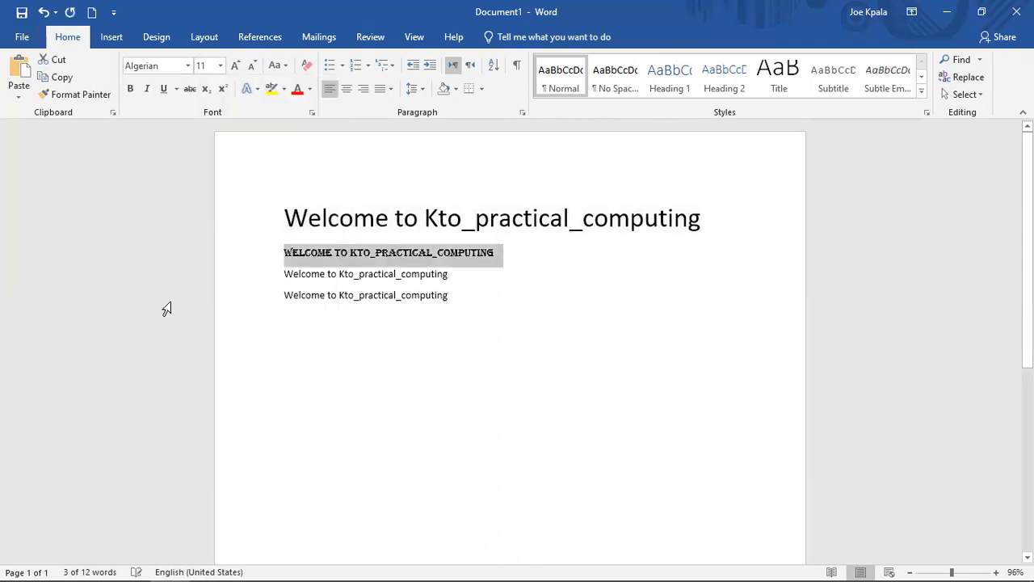
Increase the font size of the second line stepwise to 22
{"action": "left_click", "coordinate": [235, 68]}
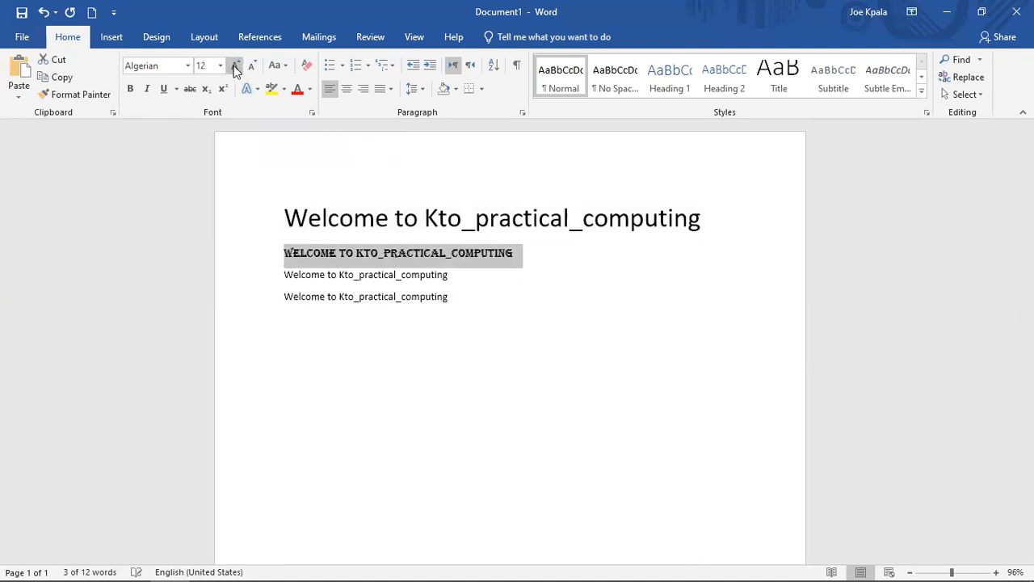
{"action": "left_click", "coordinate": [234, 67]}
{"action": "left_click", "coordinate": [234, 67]}
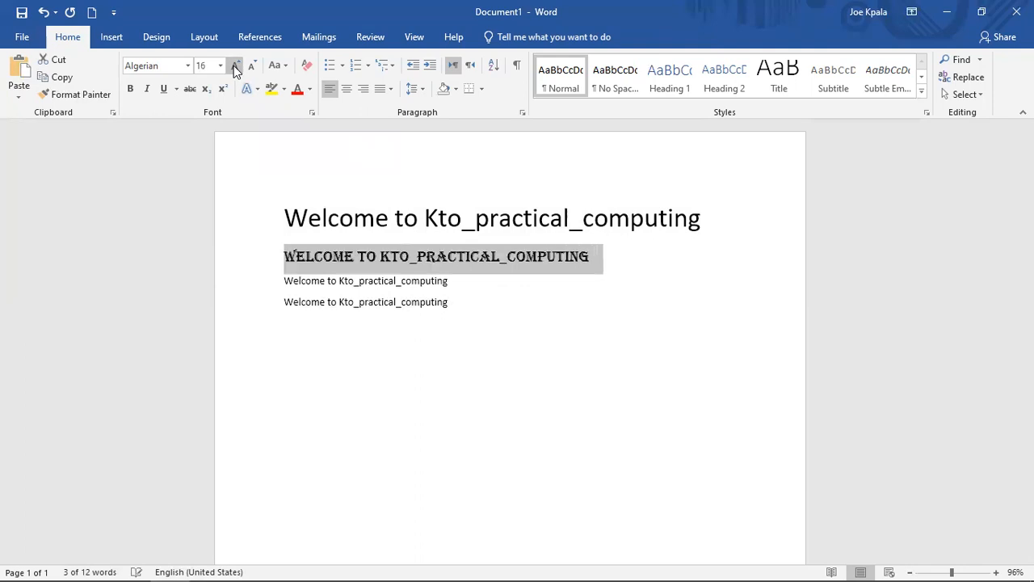
{"action": "left_click", "coordinate": [234, 67]}
{"action": "left_click", "coordinate": [234, 66]}
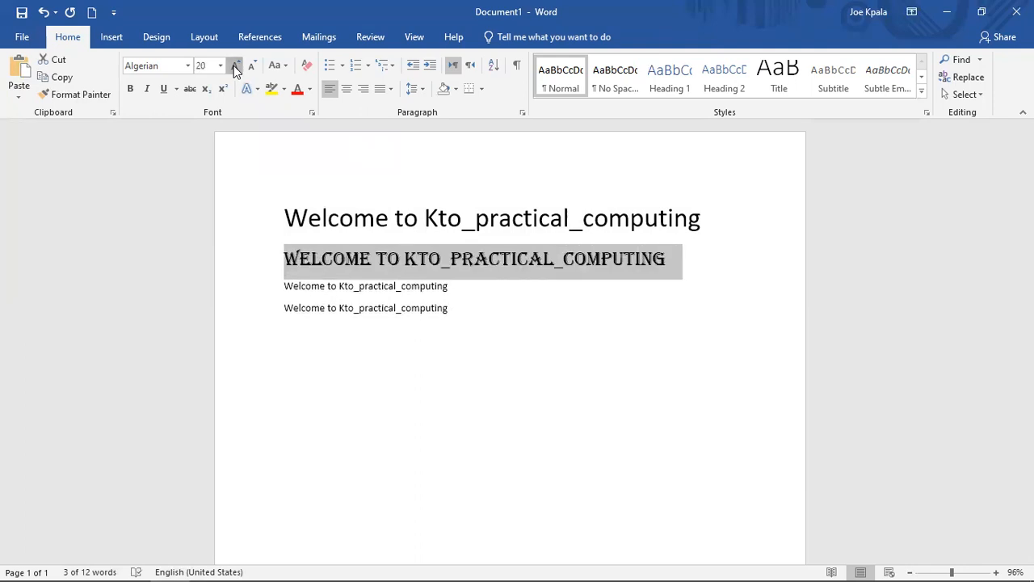
{"action": "left_click", "coordinate": [234, 66]}
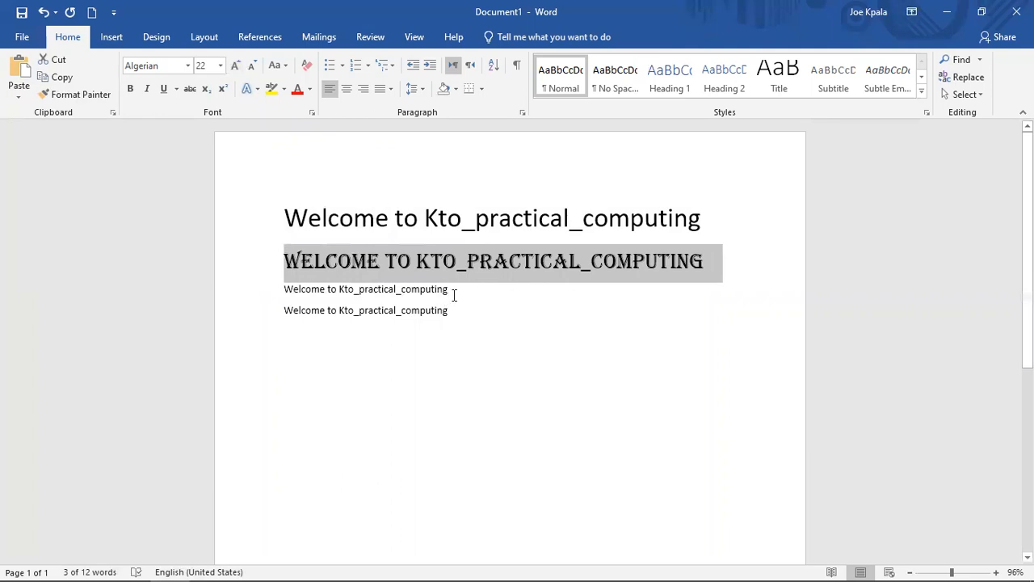
Change the font of the third line to Times New Roman
{"action": "left_click", "coordinate": [287, 293]}
{"action": "left_click_drag", "start_coordinate": [463, 294], "coordinate": [296, 291]}
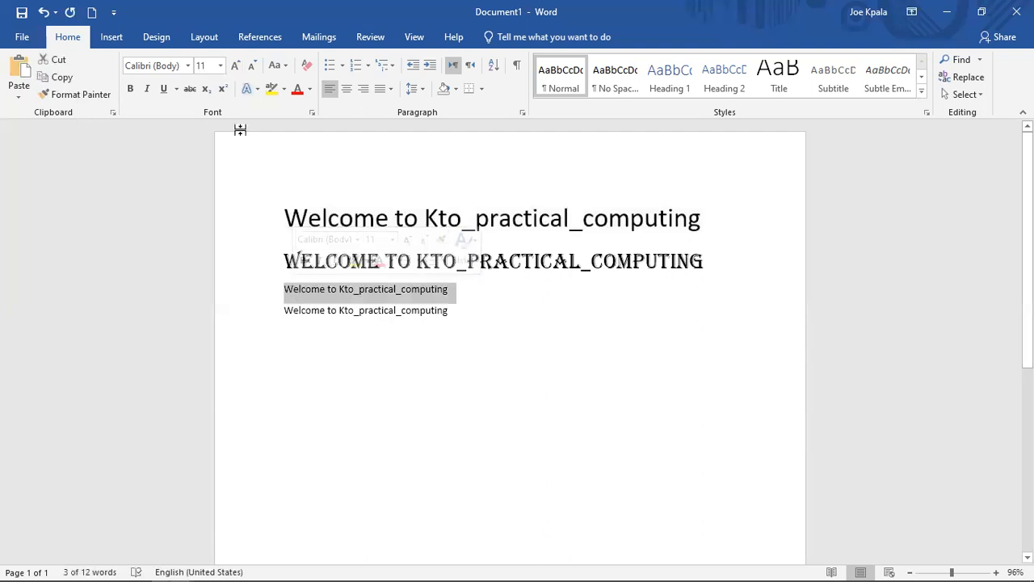
{"action": "left_click", "coordinate": [188, 66]}
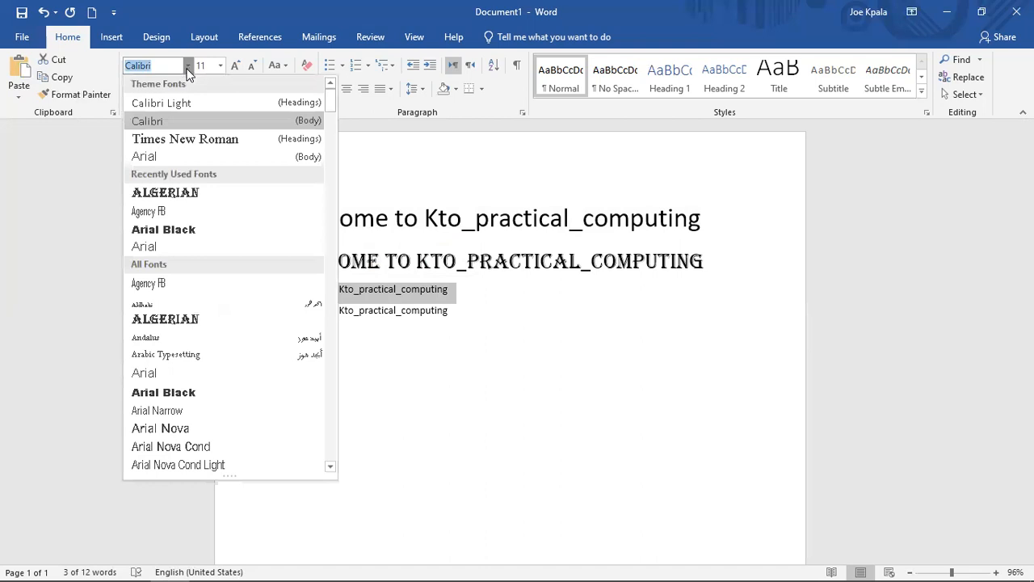
{"action": "left_click", "coordinate": [184, 143]}
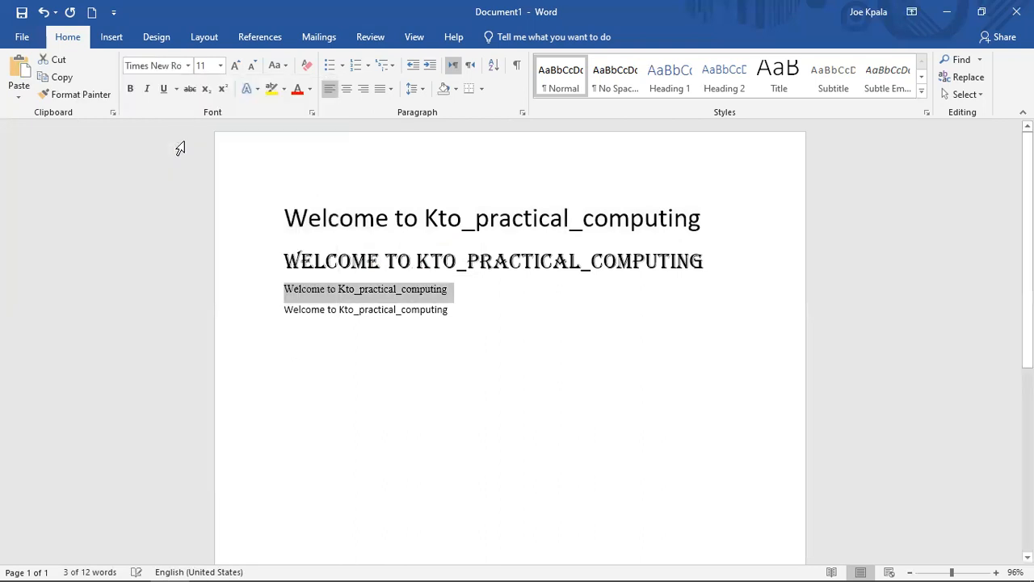
Increase the font size of the third line stepwise to 28 and make it italic
{"action": "left_click", "coordinate": [235, 65]}
{"action": "left_click", "coordinate": [235, 66]}
{"action": "left_click", "coordinate": [235, 65]}
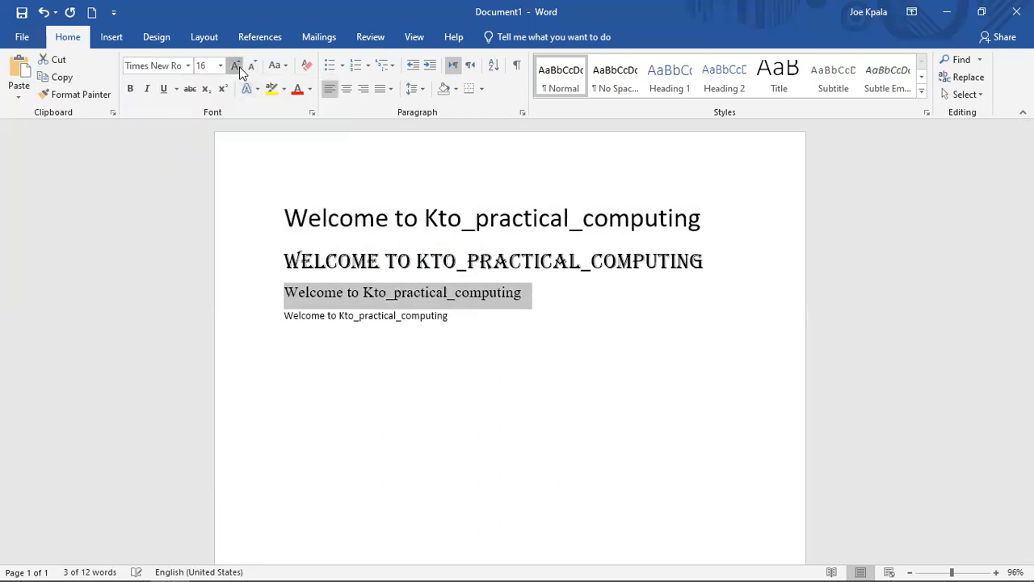
{"action": "left_click", "coordinate": [235, 65]}
{"action": "left_click", "coordinate": [235, 65]}
{"action": "left_click", "coordinate": [235, 65]}
{"action": "left_click", "coordinate": [239, 66]}
{"action": "left_click", "coordinate": [239, 66]}
{"action": "left_click", "coordinate": [239, 66]}
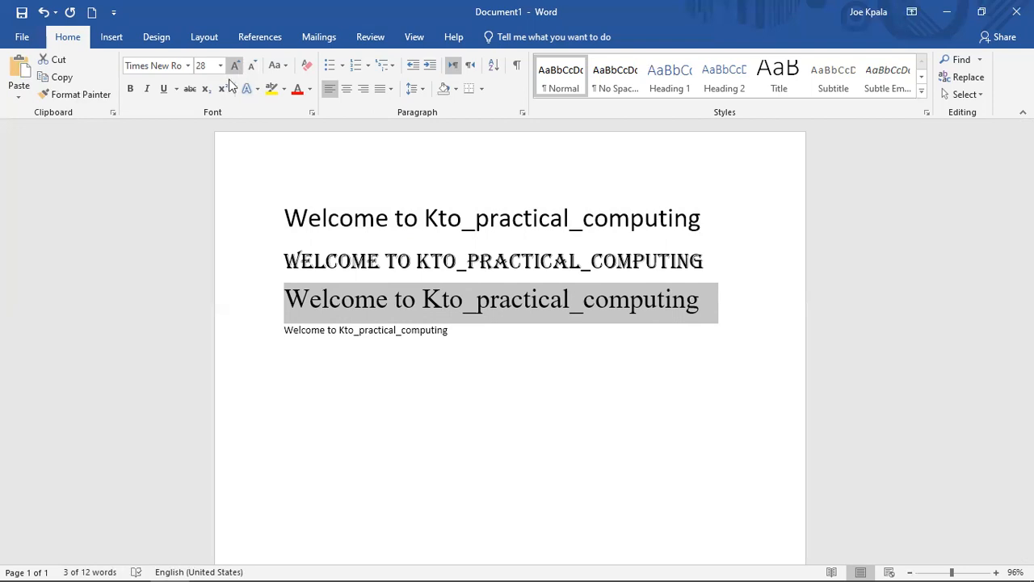
{"action": "left_click", "coordinate": [145, 89]}
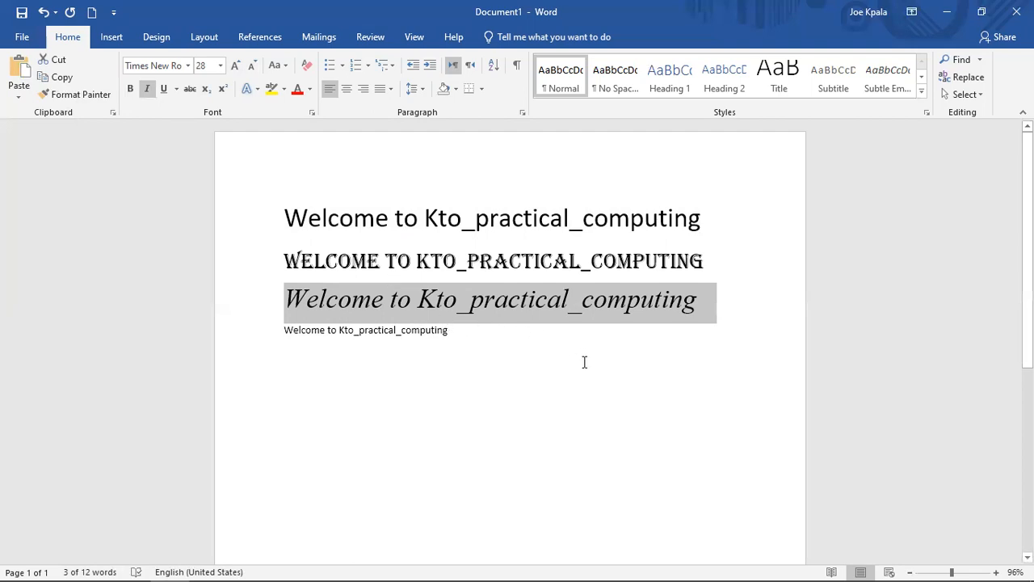
Increase the font size of the fourth line stepwise to 28
{"action": "left_click", "coordinate": [487, 330]}
{"action": "left_click_drag", "start_coordinate": [388, 317], "coordinate": [279, 329]}
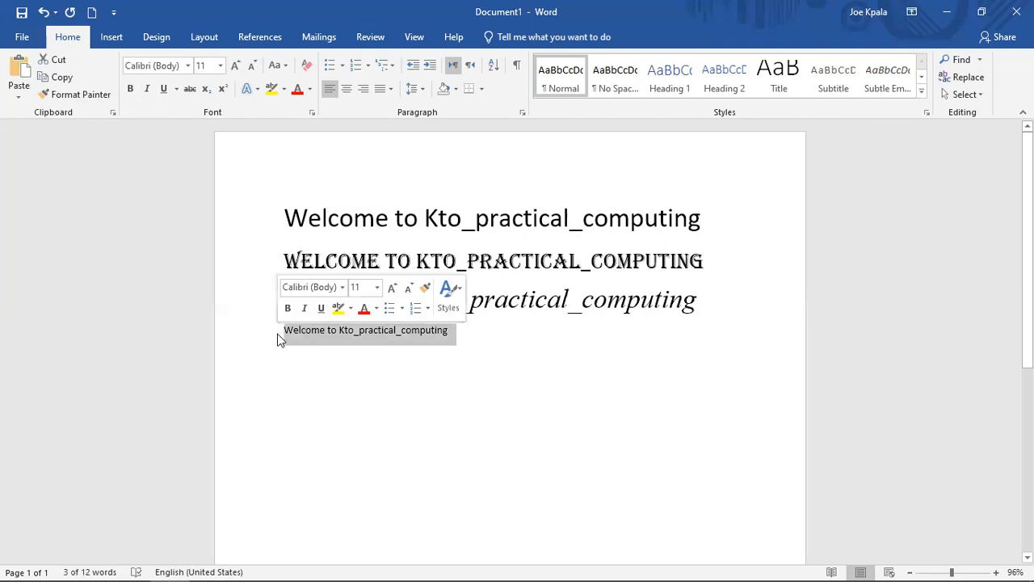
{"action": "left_click", "coordinate": [235, 67]}
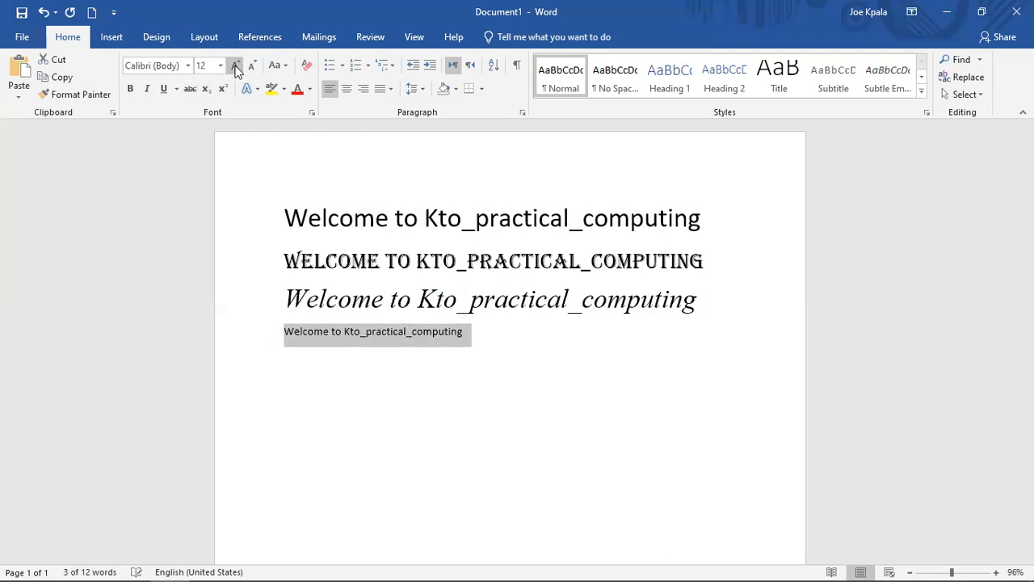
{"action": "left_click", "coordinate": [235, 68]}
{"action": "left_click", "coordinate": [235, 65]}
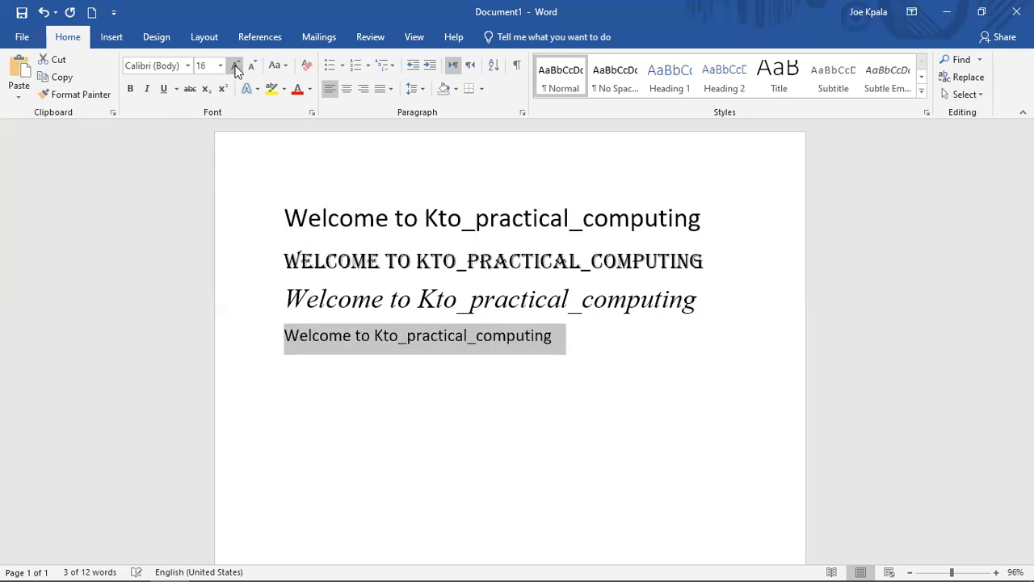
{"action": "left_click", "coordinate": [235, 66]}
{"action": "left_click", "coordinate": [235, 66]}
{"action": "left_click", "coordinate": [235, 65]}
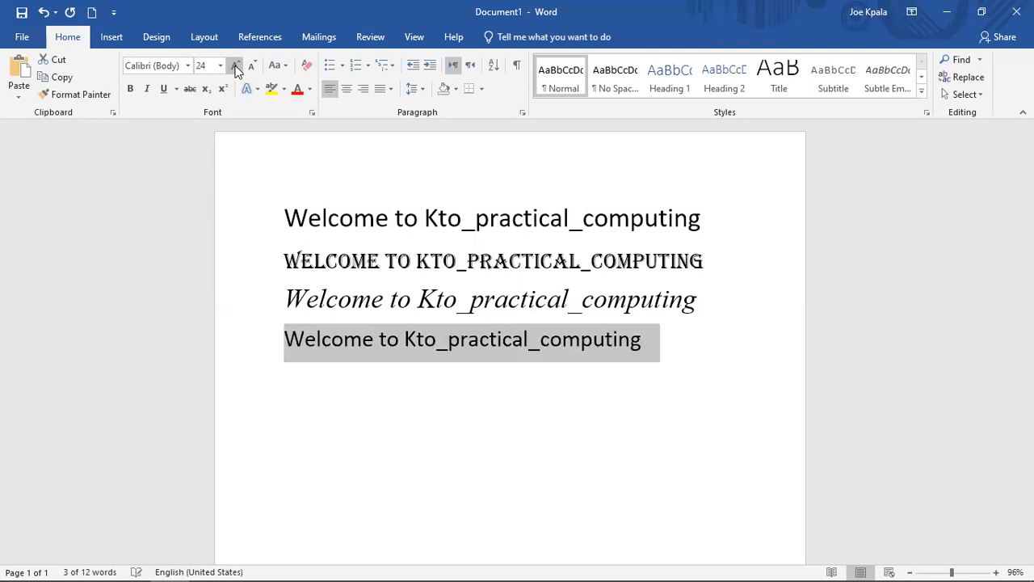
{"action": "left_click", "coordinate": [235, 65]}
{"action": "left_click", "coordinate": [235, 65]}
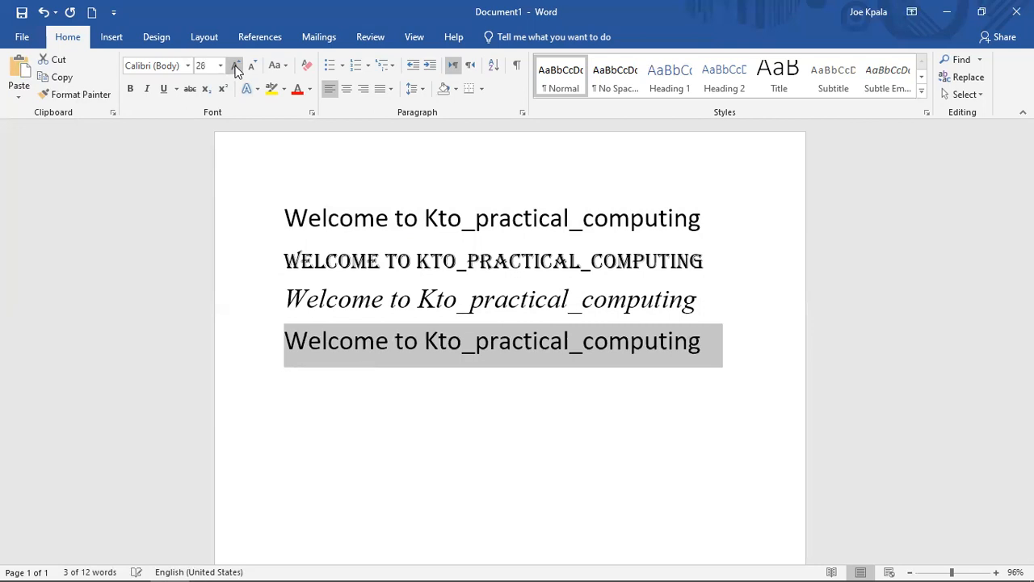
Make the fourth line bold and change its font to Bernard MT Condensed
{"action": "left_click", "coordinate": [127, 91]}
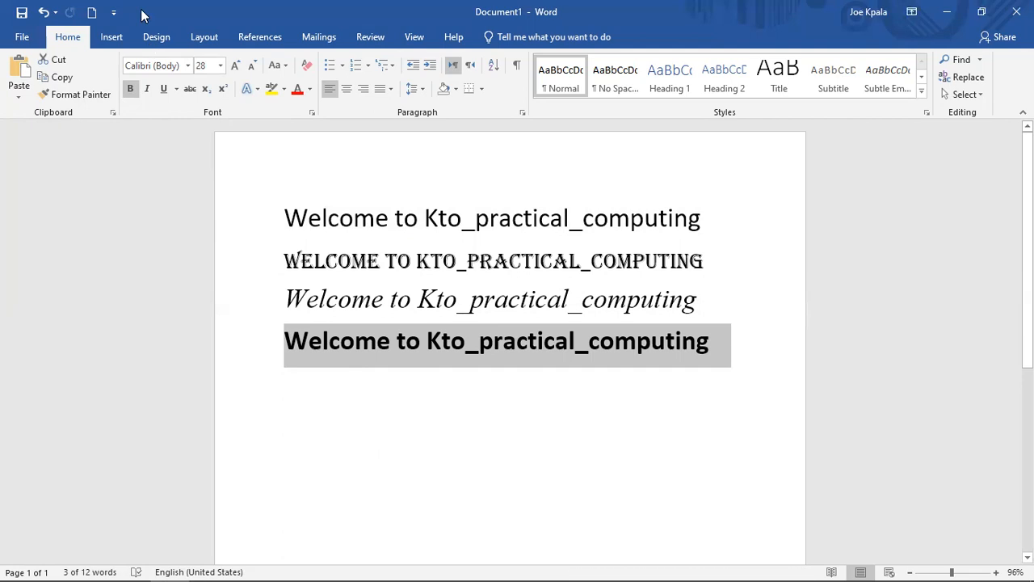
{"action": "left_click", "coordinate": [189, 66]}
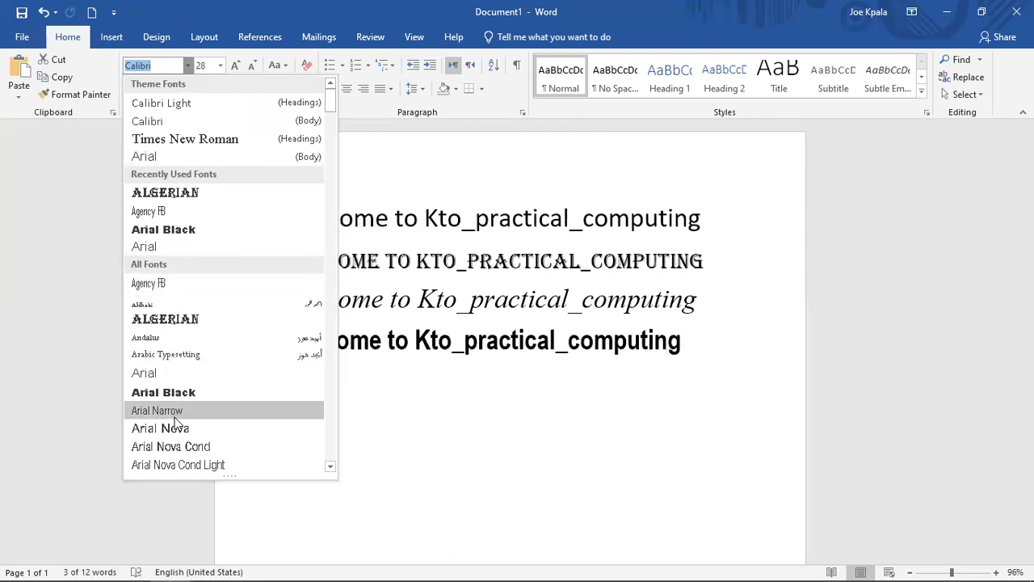
{"action": "left_click_drag", "start_coordinate": [331, 468], "coordinate": [331, 468]}
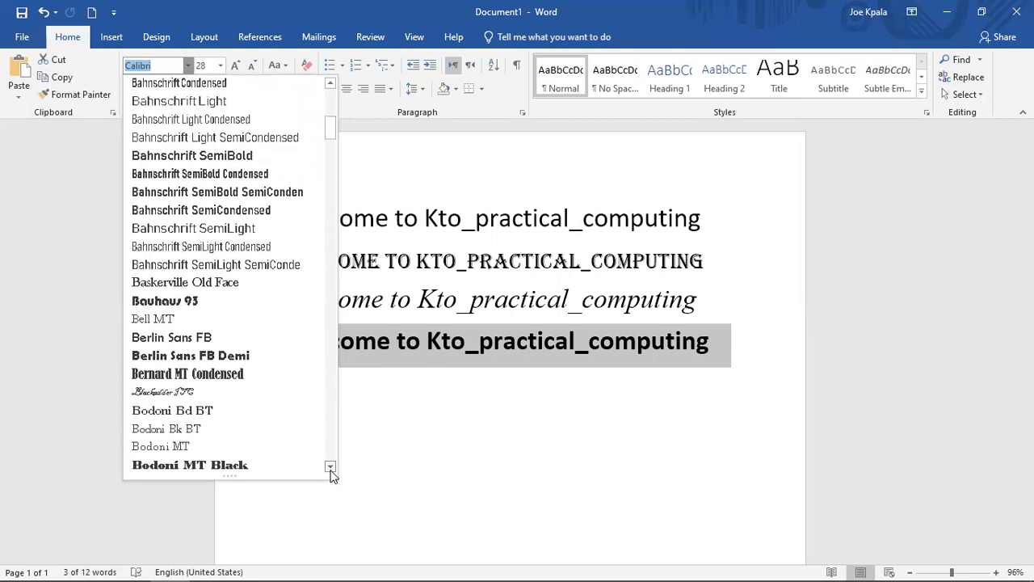
{"action": "left_click", "coordinate": [200, 380]}
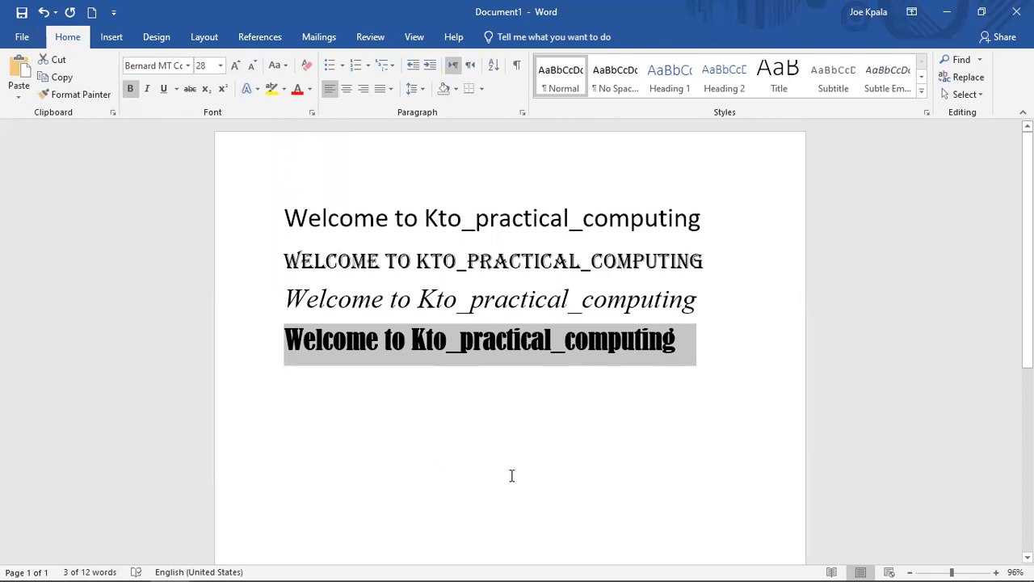
{"action": "left_click", "coordinate": [561, 483]}
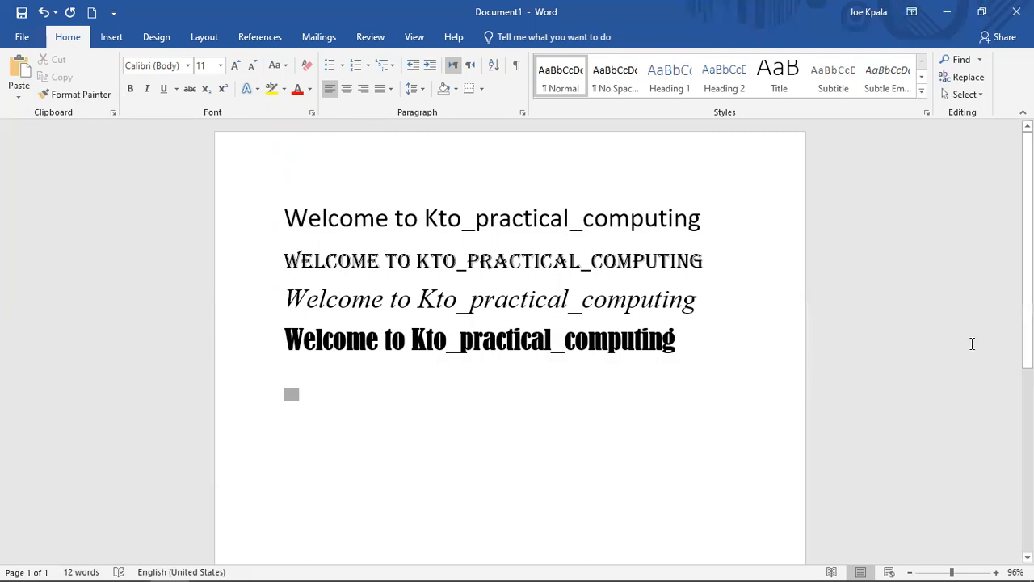
Underline the first line and apply strikethrough to the third line
{"action": "left_click_drag", "start_coordinate": [749, 222], "coordinate": [337, 221]}
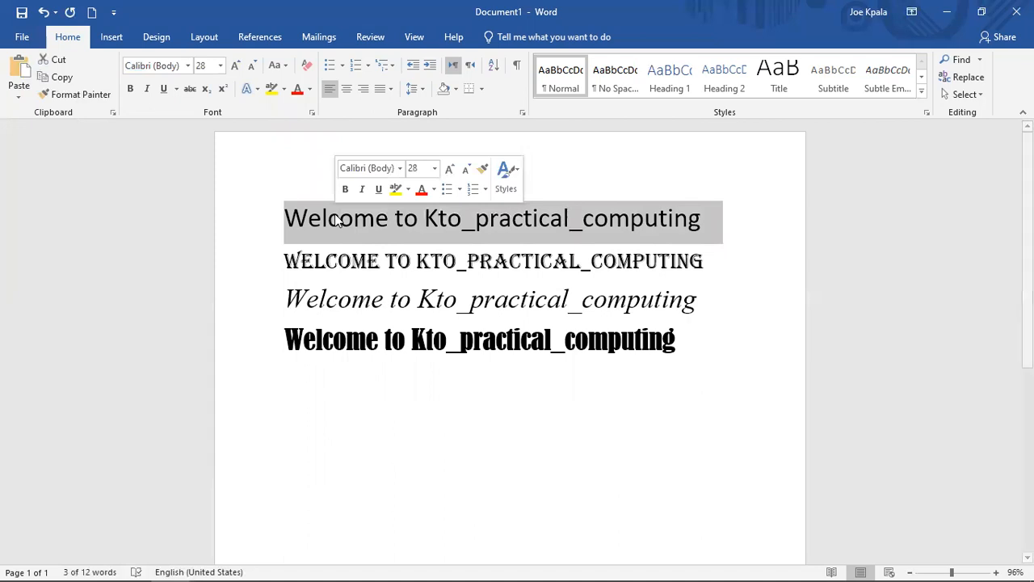
{"action": "left_click", "coordinate": [164, 90]}
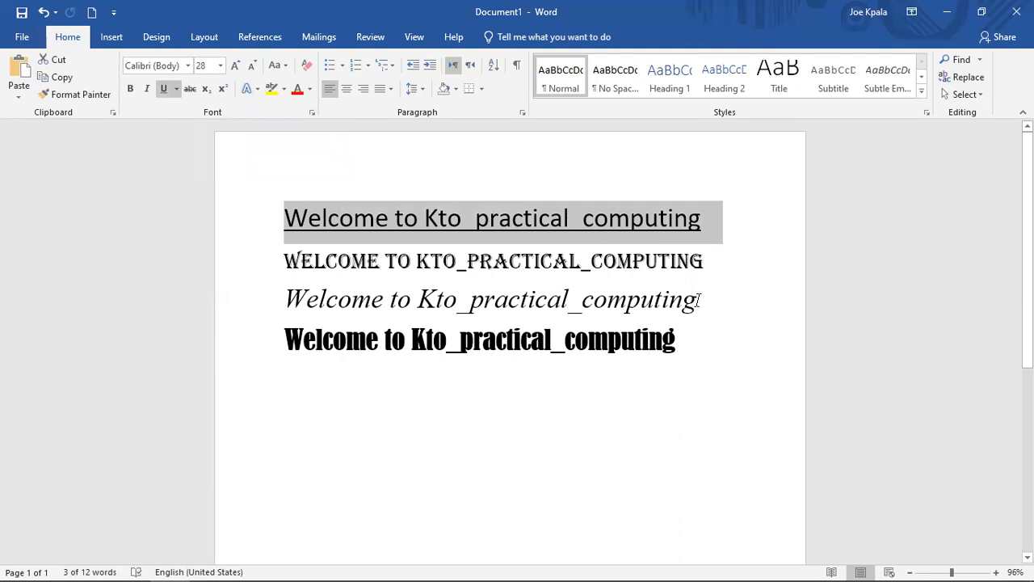
{"action": "left_click_drag", "start_coordinate": [700, 300], "coordinate": [296, 298]}
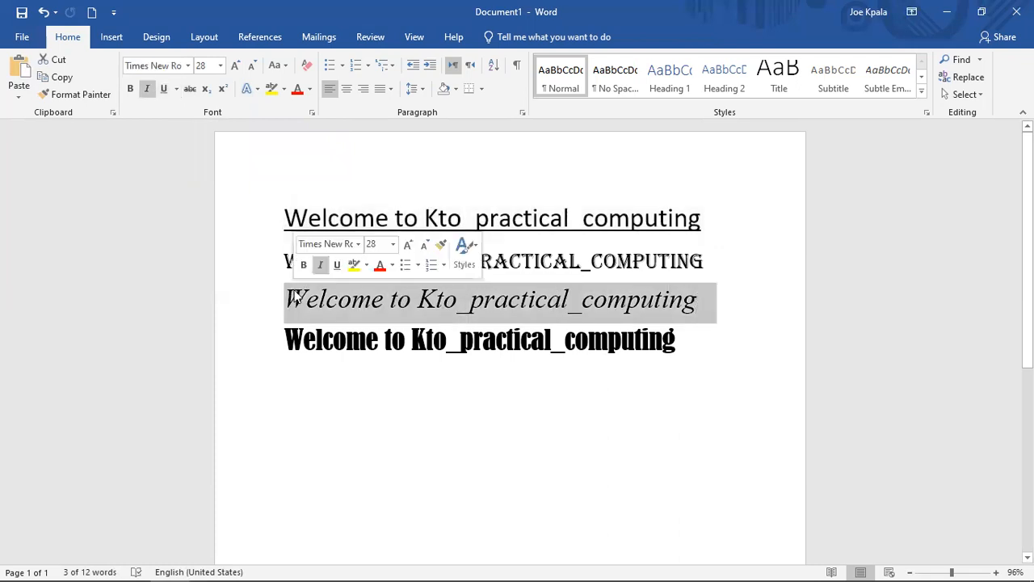
{"action": "left_click", "coordinate": [189, 90]}
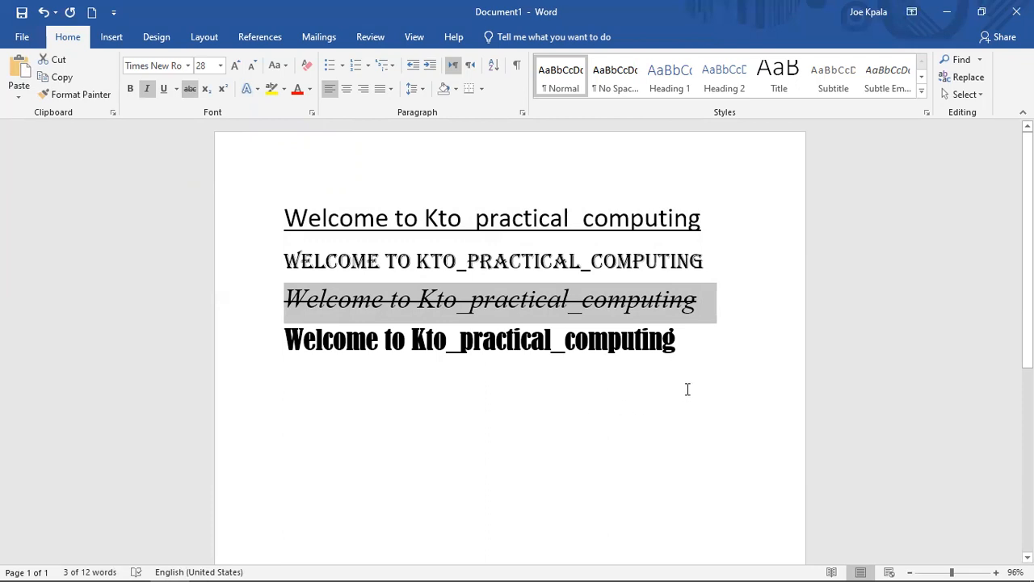
Try subscript formatting on the whole fourth line and switch it off again
{"action": "left_click", "coordinate": [700, 349]}
{"action": "left_click_drag", "start_coordinate": [678, 344], "coordinate": [291, 344]}
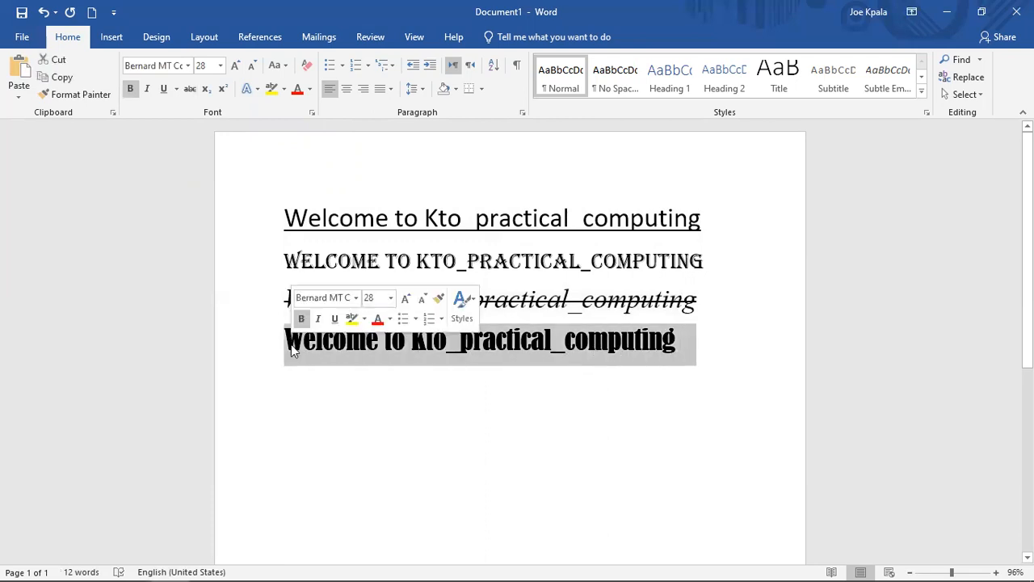
{"action": "left_click", "coordinate": [207, 92]}
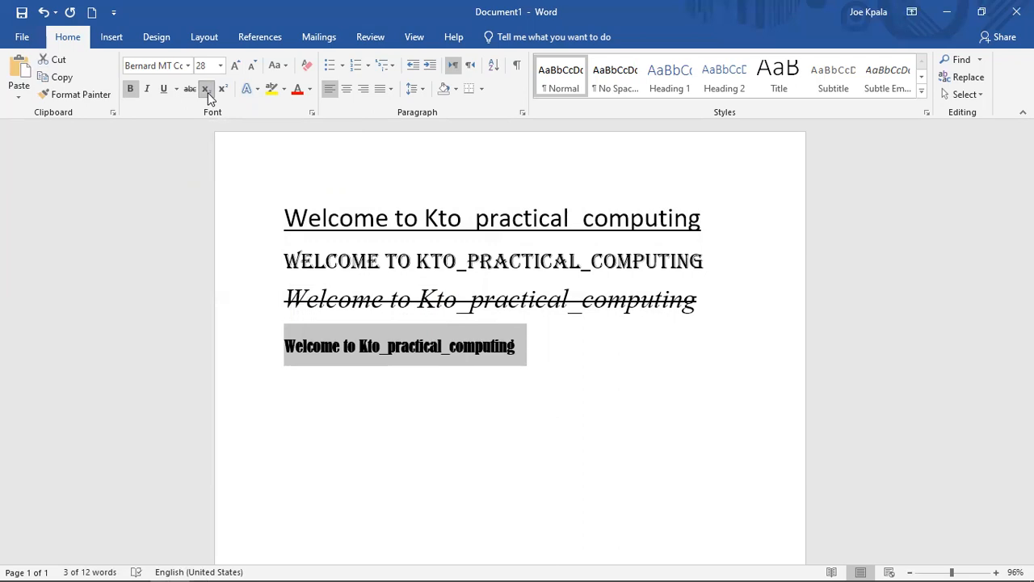
{"action": "left_click", "coordinate": [206, 87]}
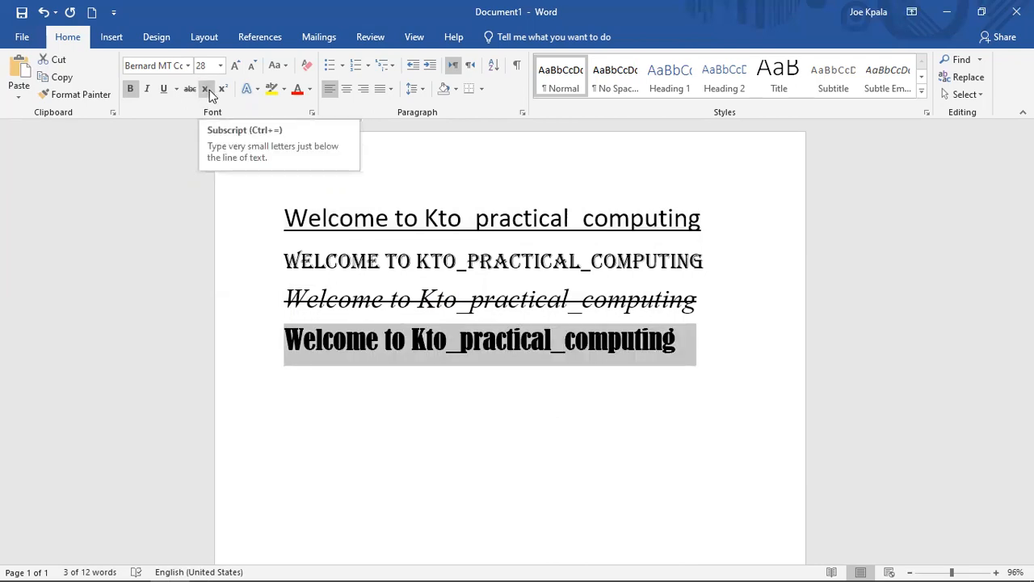
Add 22 at the end of the fourth line and format it as superscript after trying subscript
{"action": "left_click", "coordinate": [700, 345]}
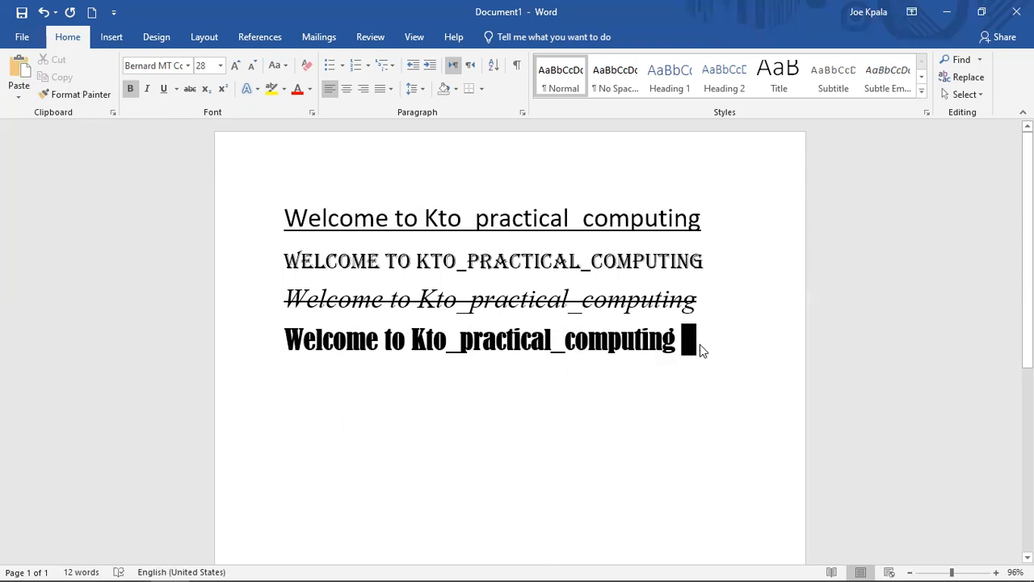
{"action": "type", "text": "22"}
{"action": "left_click_drag", "start_coordinate": [716, 339], "coordinate": [684, 346]}
{"action": "left_click", "coordinate": [203, 91]}
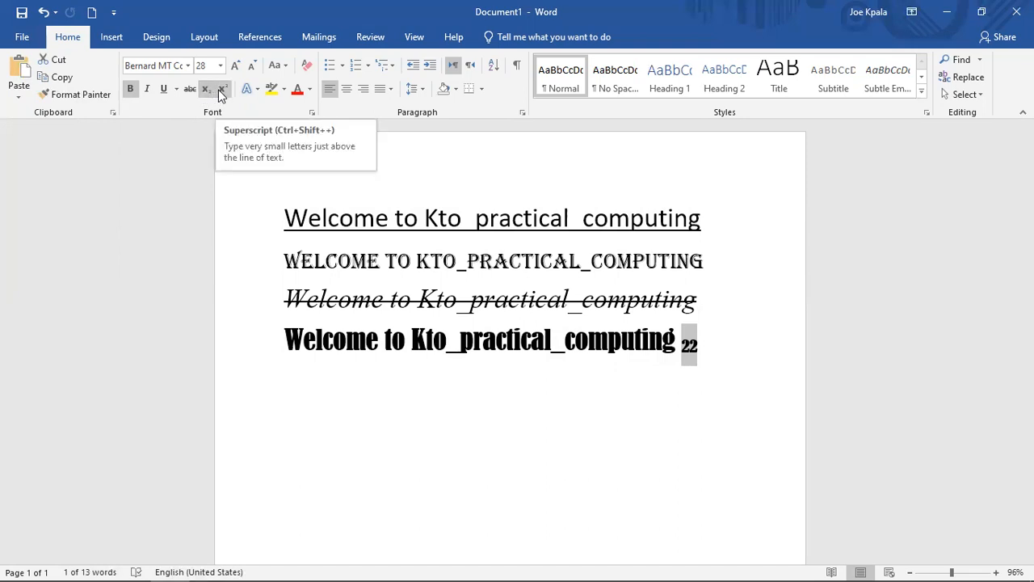
{"action": "left_click", "coordinate": [220, 90]}
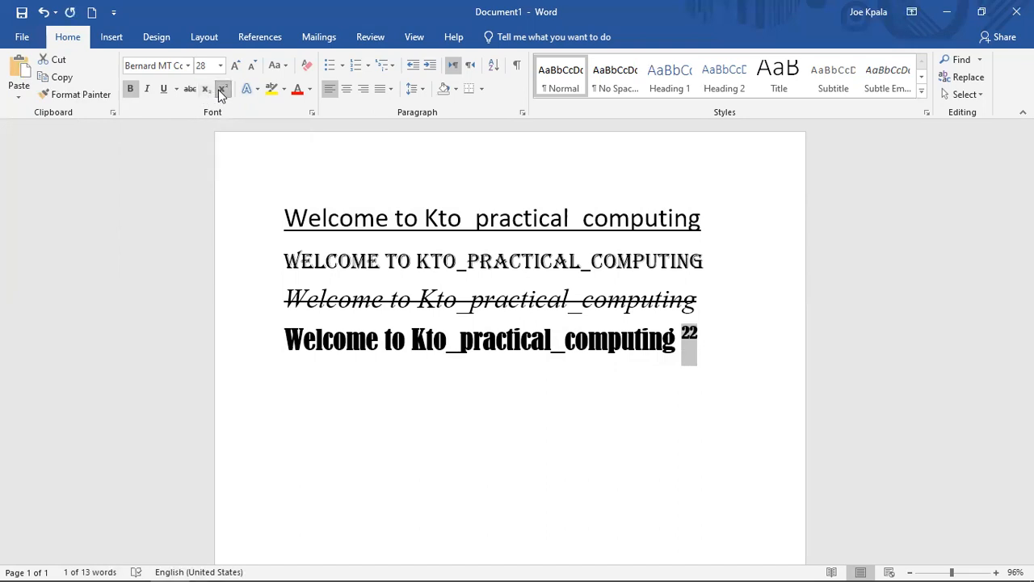
{"action": "left_click", "coordinate": [561, 426]}
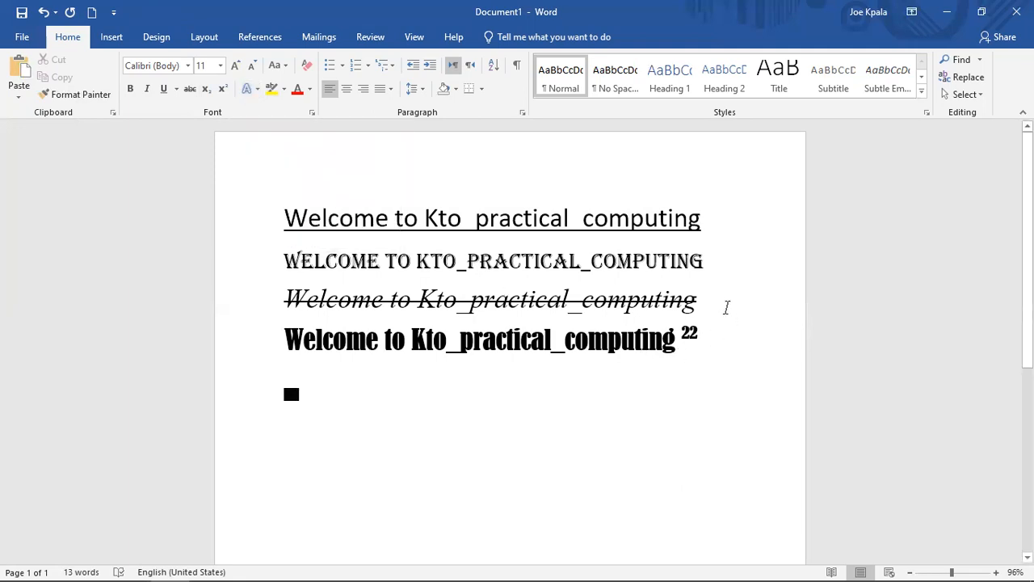
Apply a text effect with white fill and blue outline to the entire fourth line
{"action": "left_click_drag", "start_coordinate": [709, 303], "coordinate": [638, 296]}
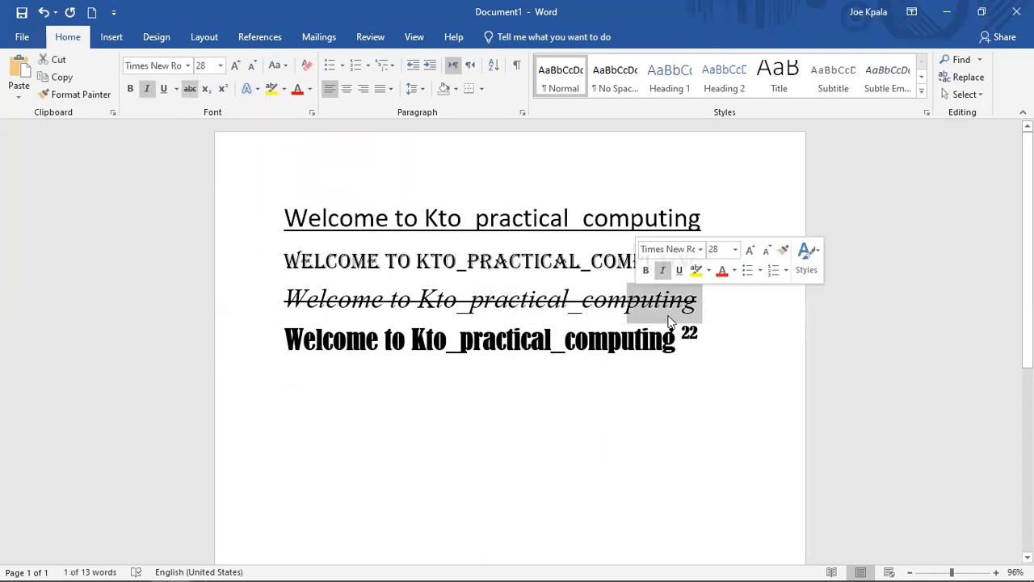
{"action": "left_click", "coordinate": [716, 330]}
{"action": "left_click_drag", "start_coordinate": [714, 341], "coordinate": [259, 360]}
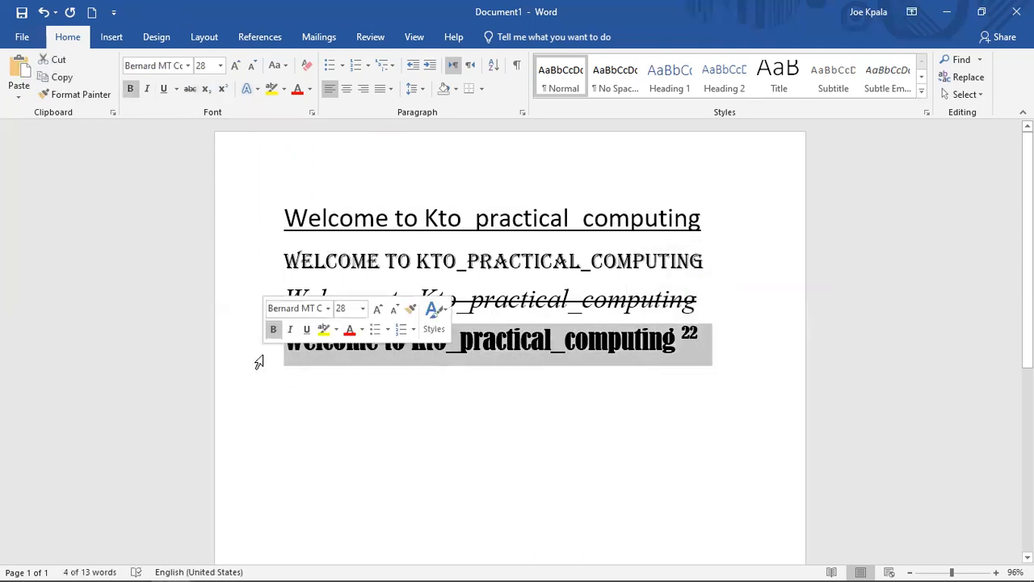
{"action": "left_click", "coordinate": [252, 90]}
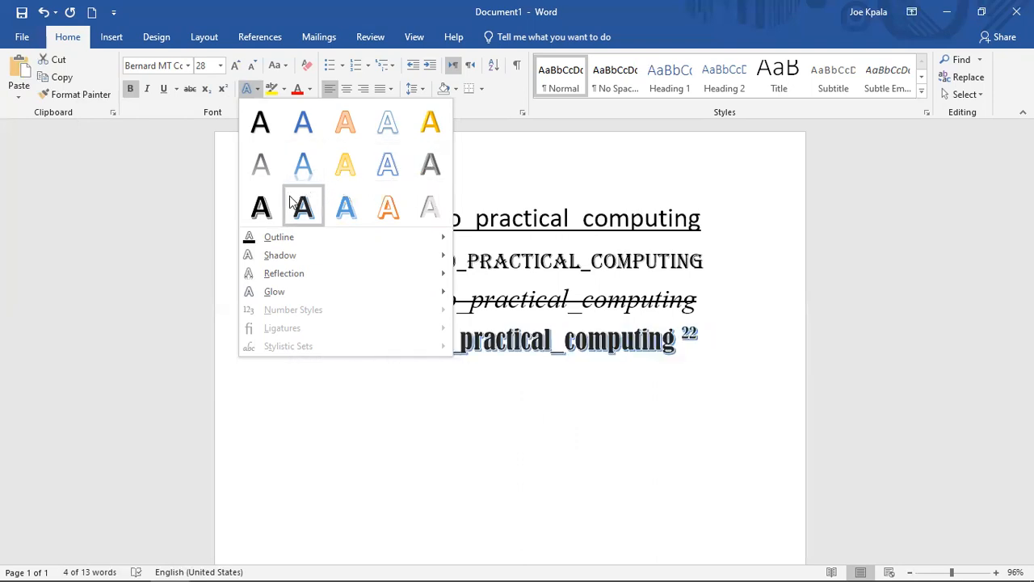
{"action": "left_click", "coordinate": [408, 165]}
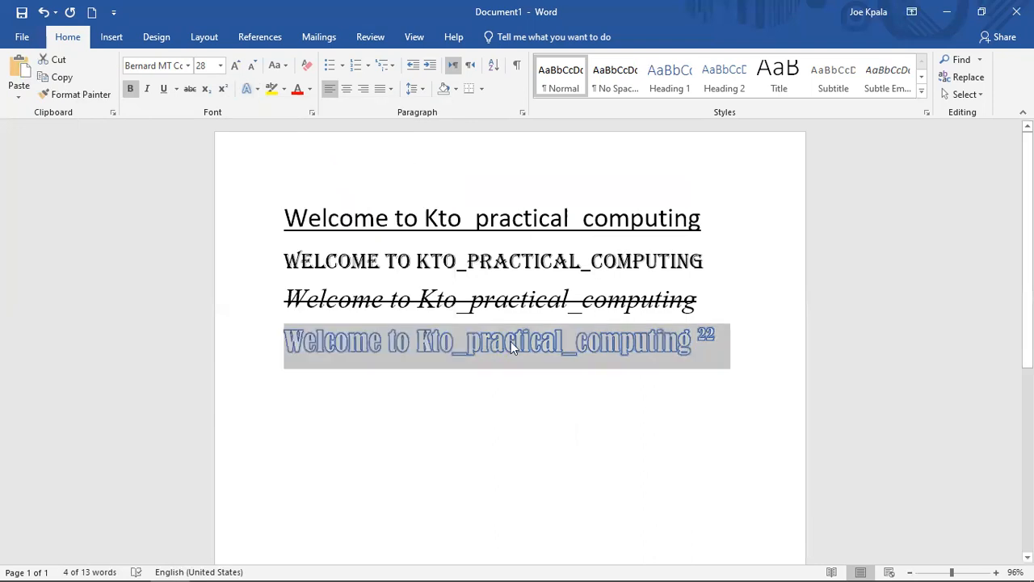
{"action": "left_click", "coordinate": [565, 463]}
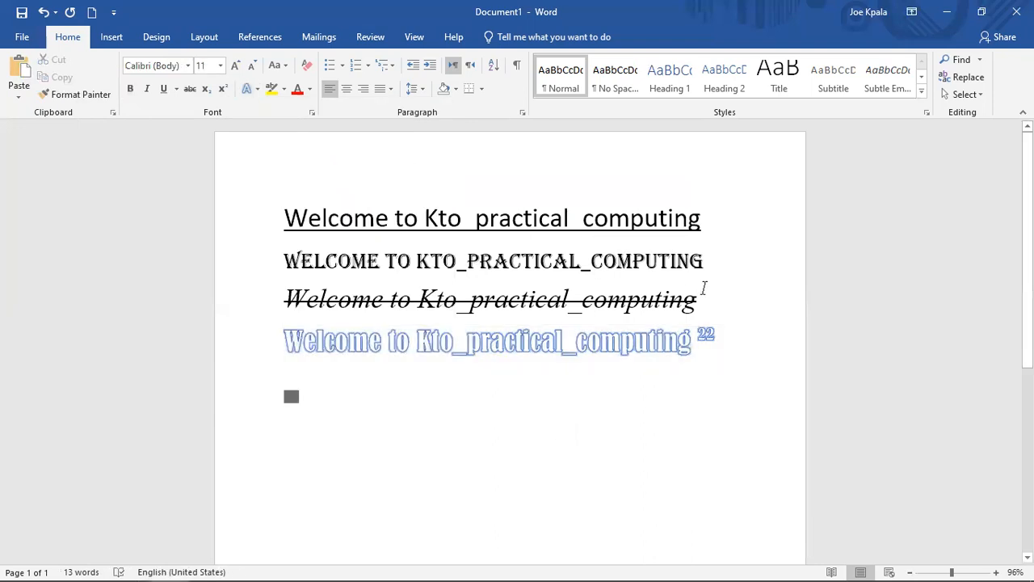
Apply the orange text effect with a light orange fill and outline to the third line
{"action": "left_click_drag", "start_coordinate": [704, 289], "coordinate": [289, 303]}
{"action": "triple_click", "coordinate": [288, 304]}
{"action": "key", "text": "ctrl+c"}
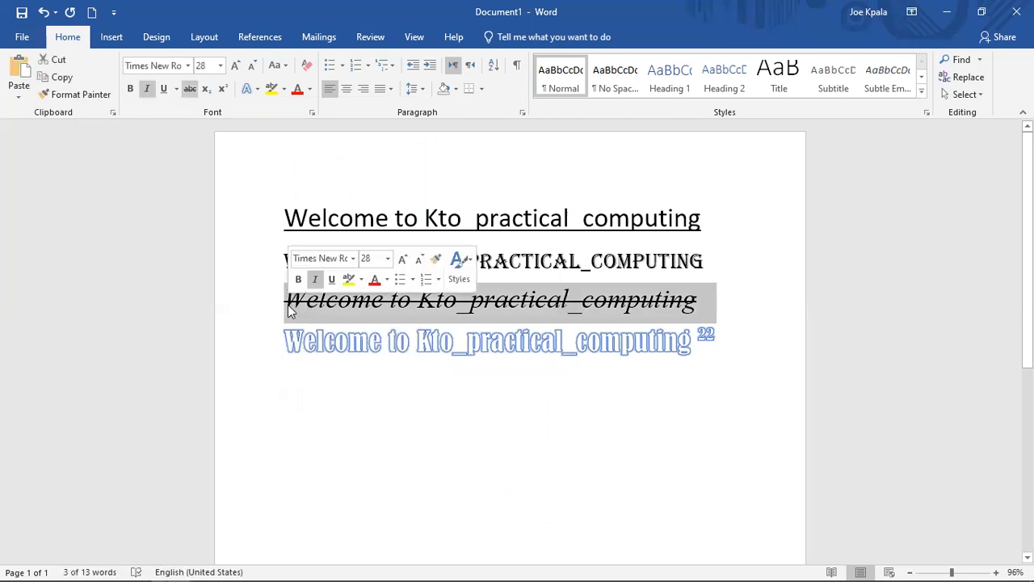
{"action": "left_click", "coordinate": [252, 92]}
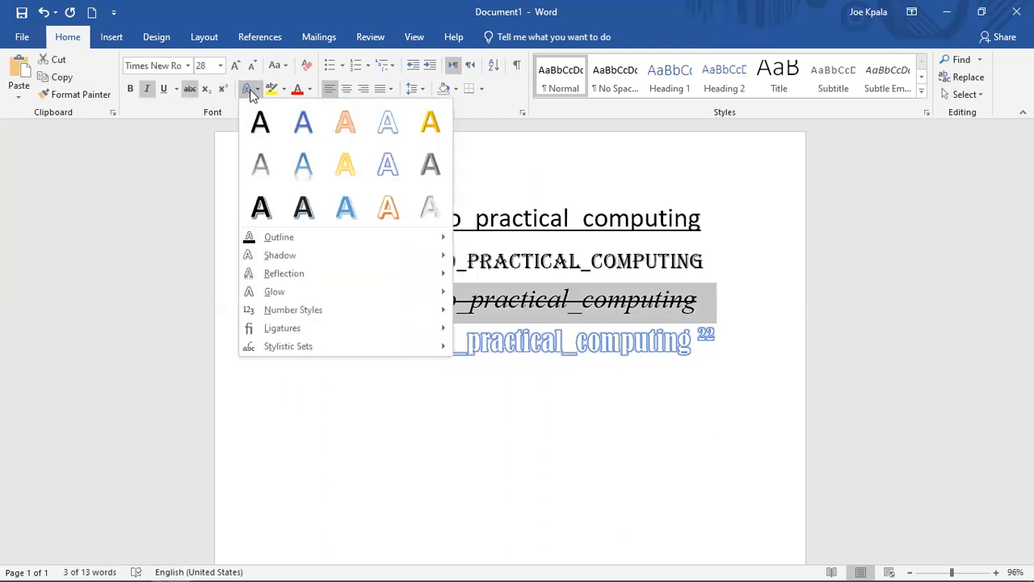
{"action": "left_click", "coordinate": [352, 126]}
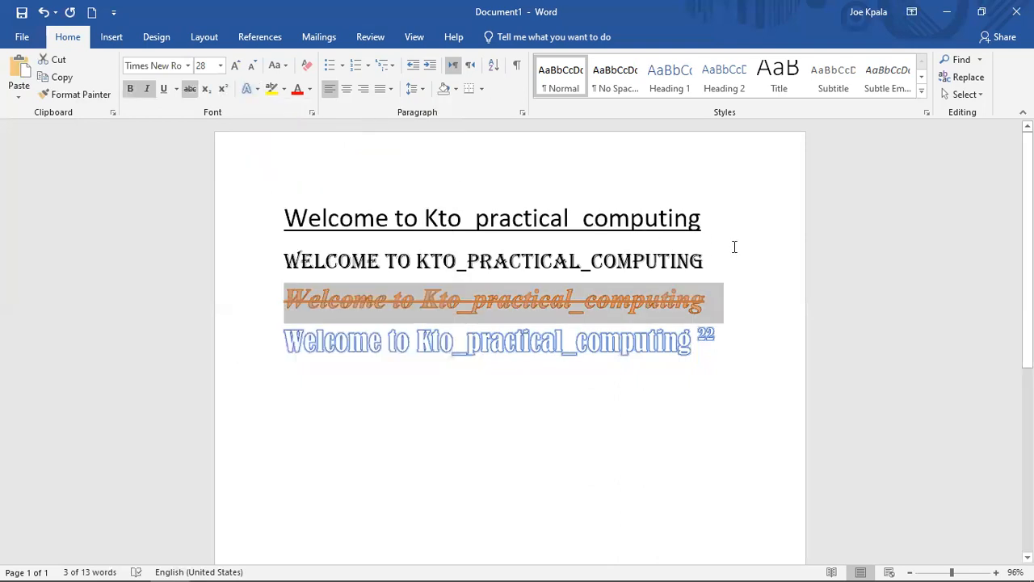
Apply the solid blue text effect from the first row of effects to the second line
{"action": "left_click_drag", "start_coordinate": [717, 261], "coordinate": [262, 278]}
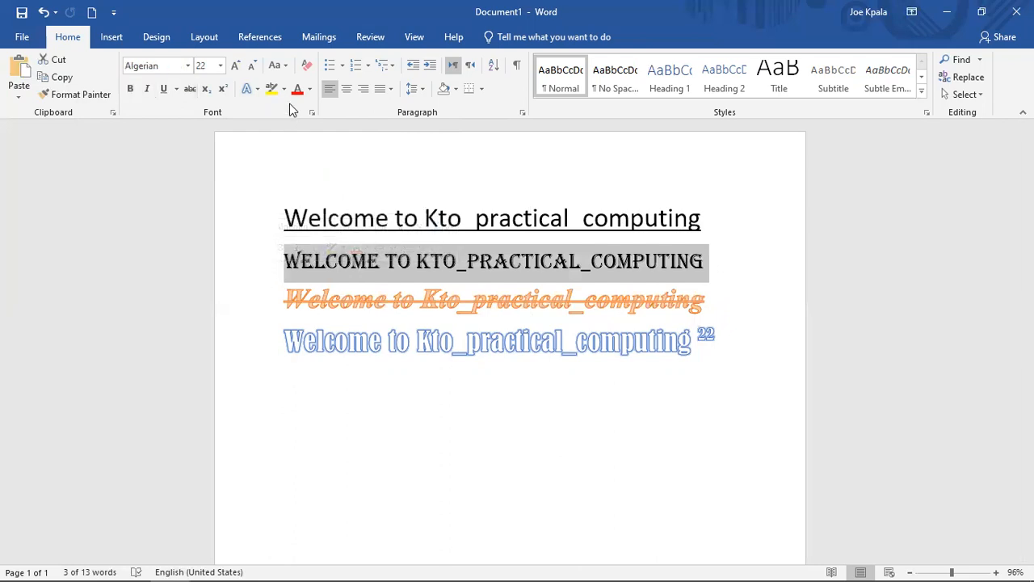
{"action": "left_click", "coordinate": [249, 89]}
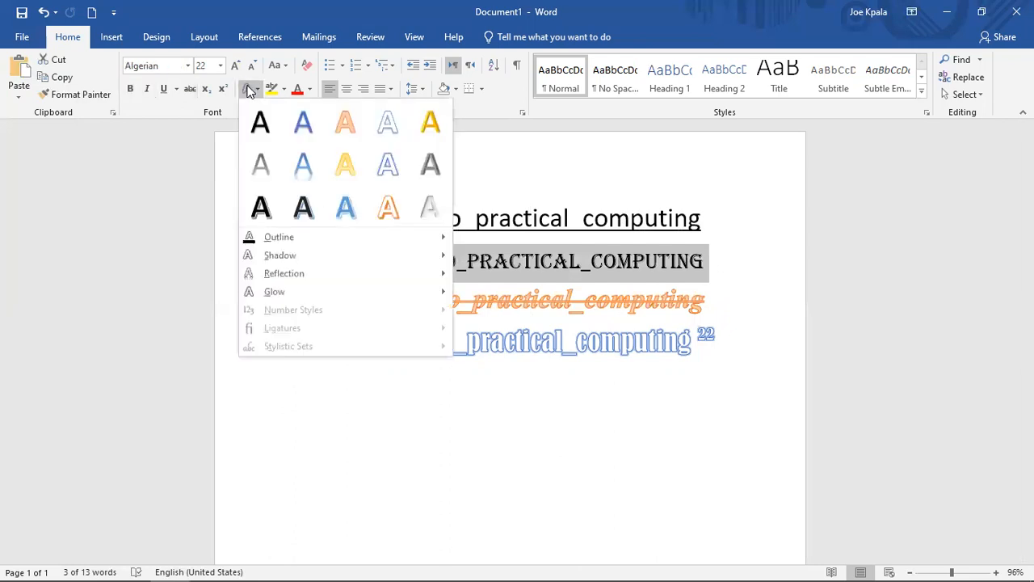
{"action": "left_click", "coordinate": [299, 133]}
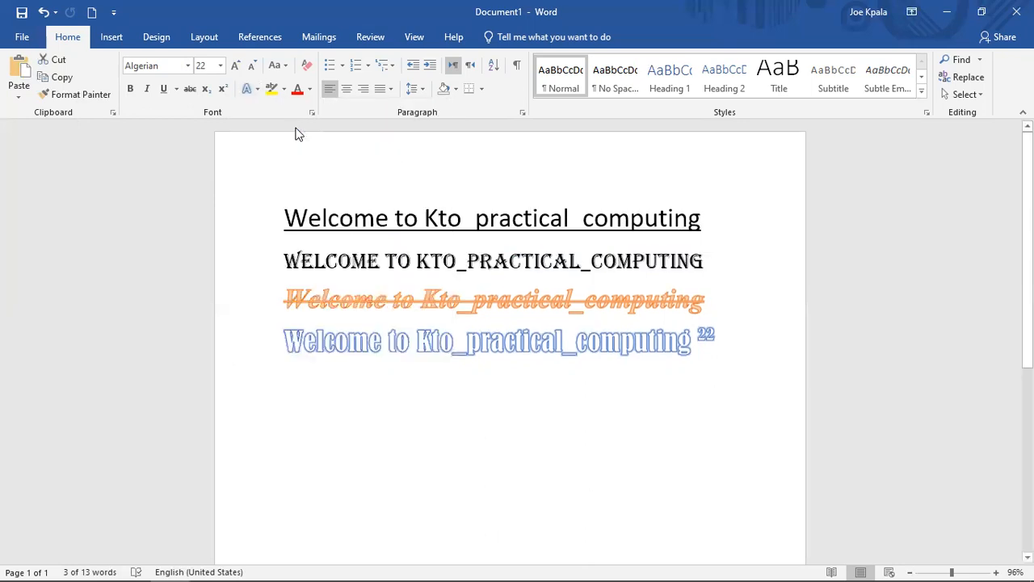
Apply the gold text effect to the underlined first line
{"action": "left_click_drag", "start_coordinate": [706, 230], "coordinate": [320, 232]}
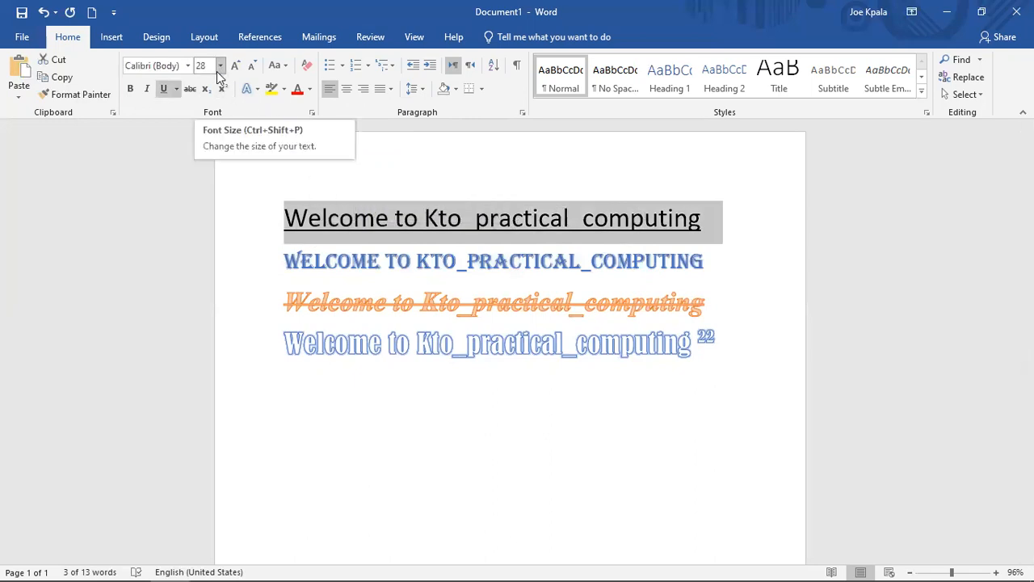
{"action": "left_click", "coordinate": [259, 94]}
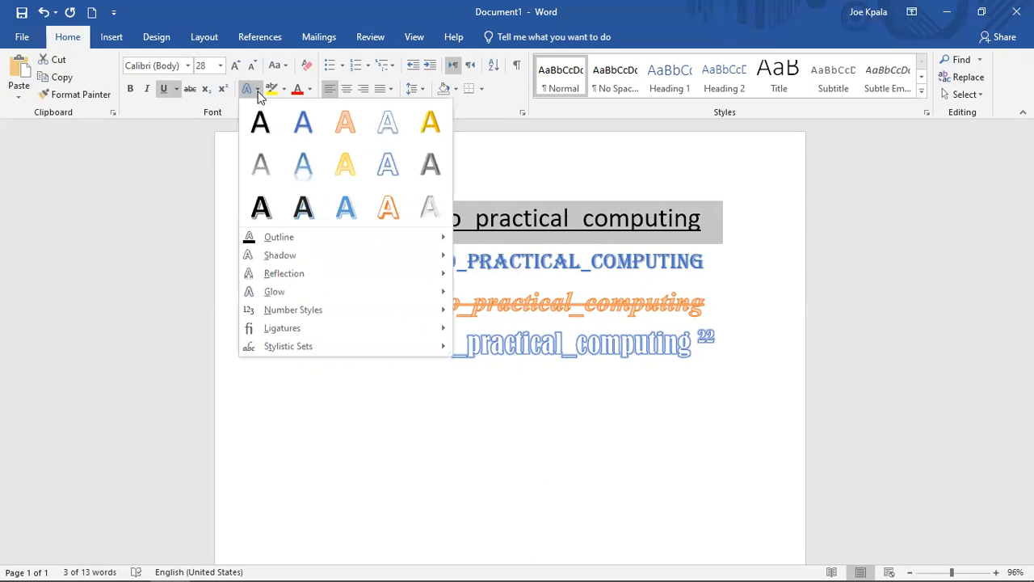
{"action": "left_click", "coordinate": [429, 121]}
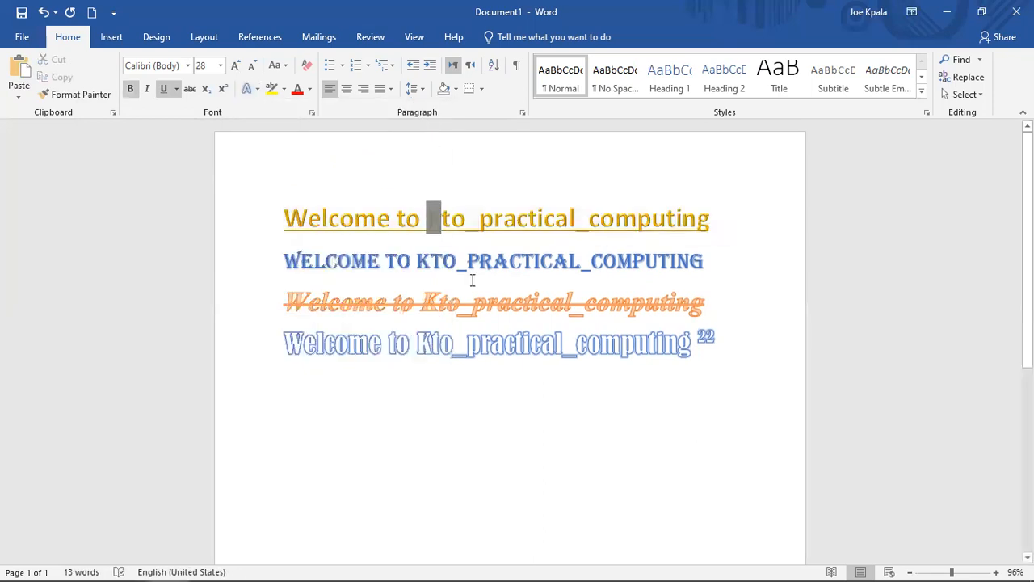
{"action": "left_click", "coordinate": [512, 426]}
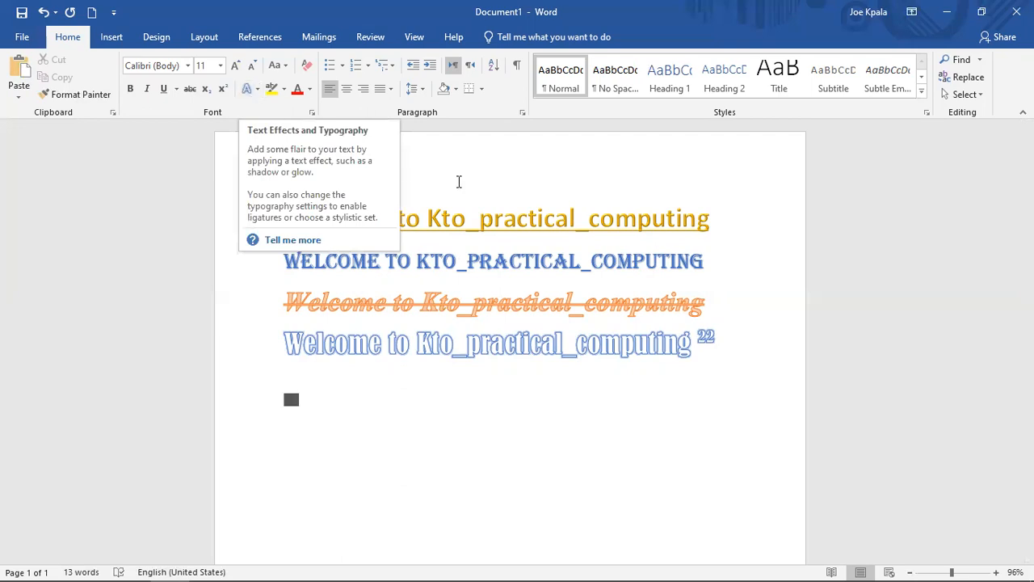
Paste a plain "Welcome to Kto_practical_computing" line below the fourth line and select it
{"action": "left_click", "coordinate": [527, 205]}
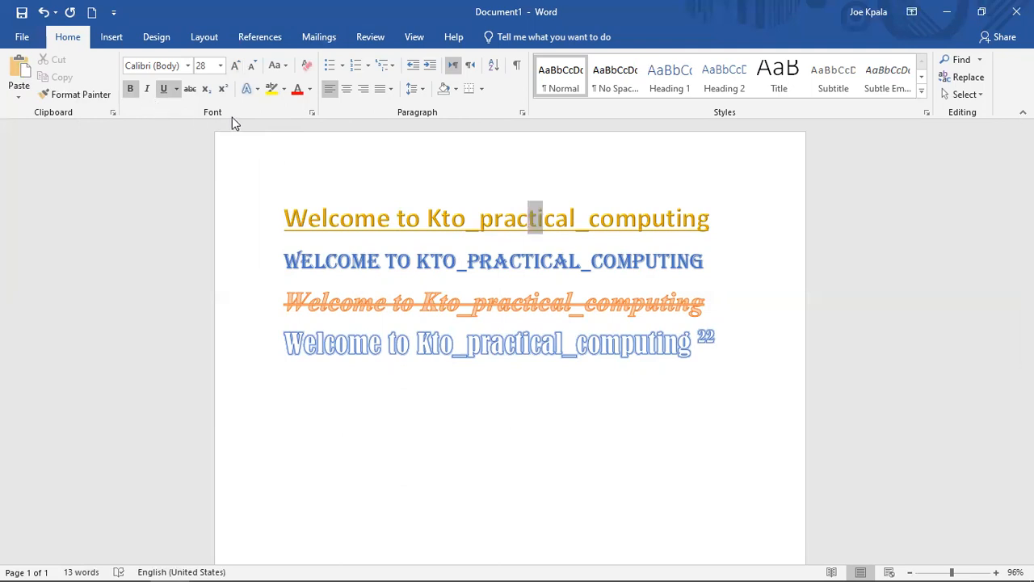
{"action": "left_click", "coordinate": [748, 374]}
{"action": "key", "text": "Return"}
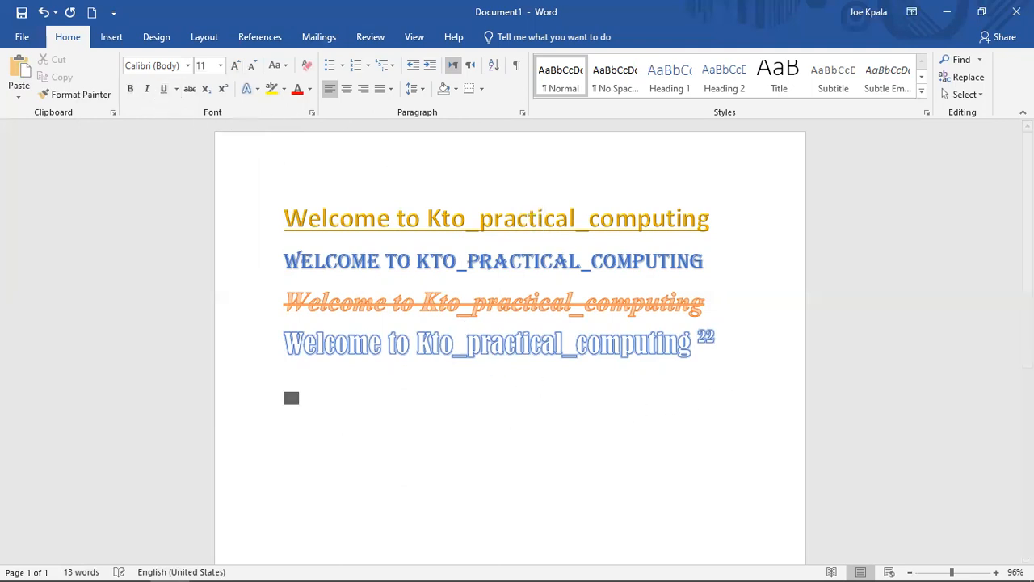
{"action": "key", "text": "ctrl+v"}
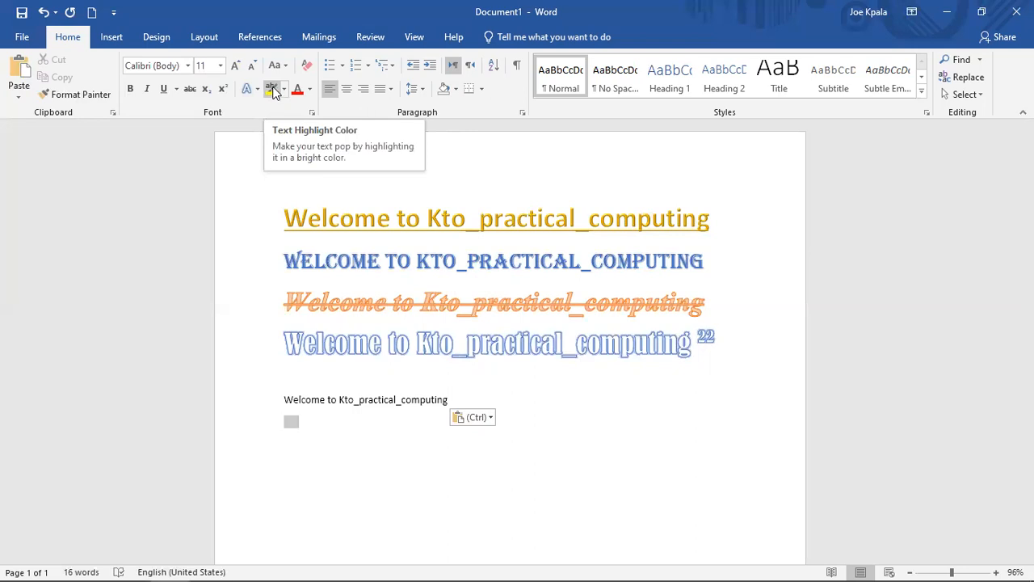
{"action": "left_click_drag", "start_coordinate": [455, 398], "coordinate": [302, 407]}
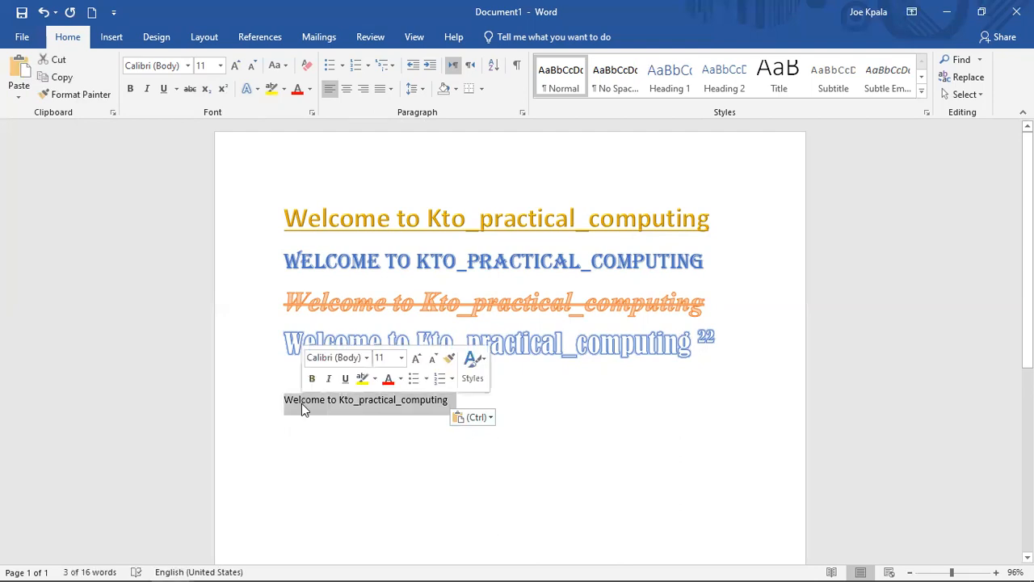
Highlight the plain fifth line "Welcome to Kto_practical_computing" in red
{"action": "left_click", "coordinate": [283, 91]}
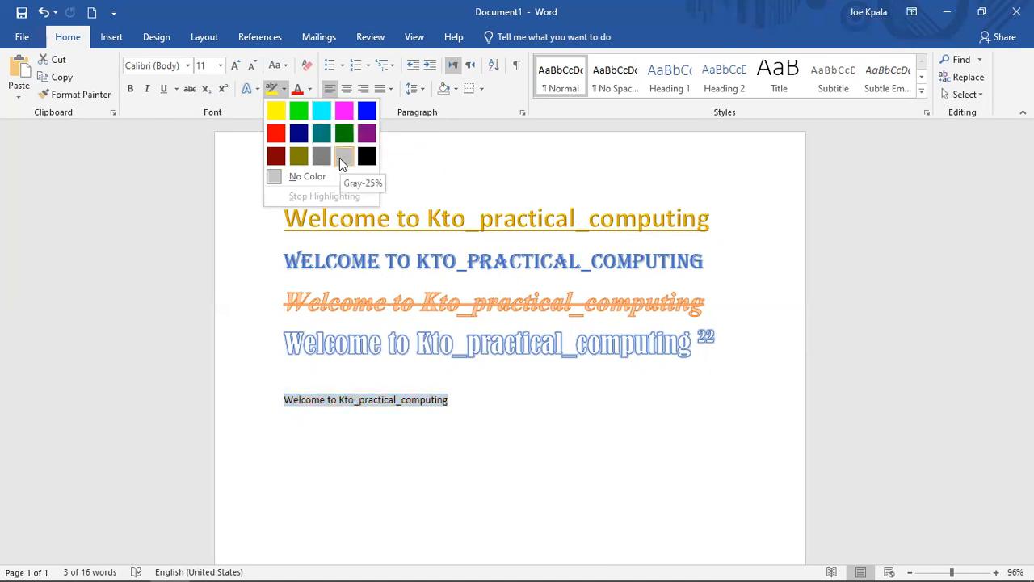
{"action": "left_click", "coordinate": [272, 137]}
{"action": "key", "text": "Left"}
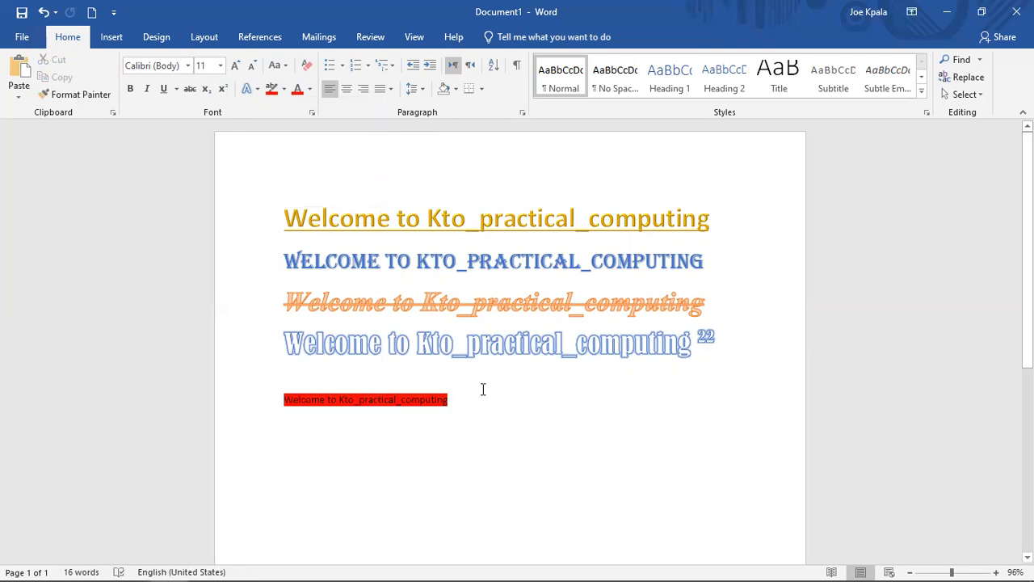
{"action": "left_click", "coordinate": [527, 433]}
Remove the red highlight from the fifth line
{"action": "left_click_drag", "start_coordinate": [464, 401], "coordinate": [284, 402]}
{"action": "key", "text": "ctrl+c"}
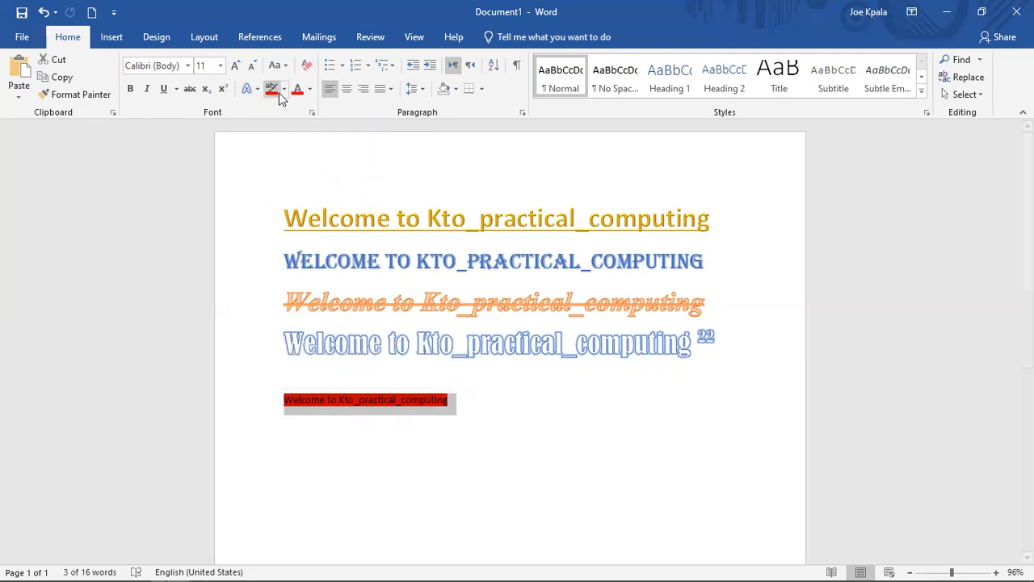
{"action": "left_click", "coordinate": [277, 91]}
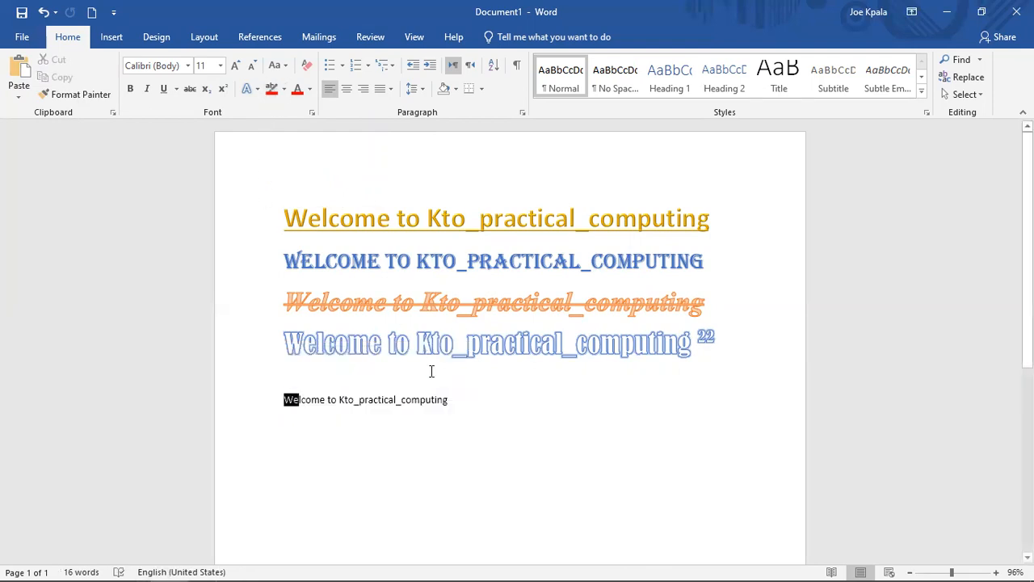
Paste another "Welcome to Kto_practical_computing" line below the fifth line and highlight it in red
{"action": "left_click", "coordinate": [471, 460]}
{"action": "key", "text": "ctrl+v"}
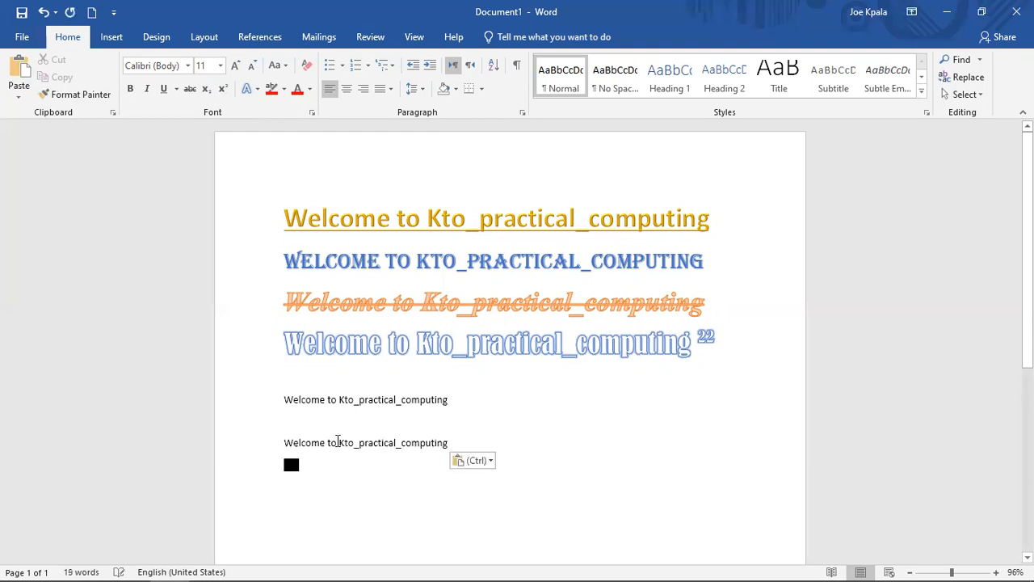
{"action": "mouse_move", "coordinate": [452, 443]}
{"action": "left_mouse_down"}
{"action": "mouse_move", "coordinate": [289, 440]}
{"action": "mouse_move", "coordinate": [447, 442]}
{"action": "left_mouse_up"}
{"action": "left_click", "coordinate": [296, 446]}
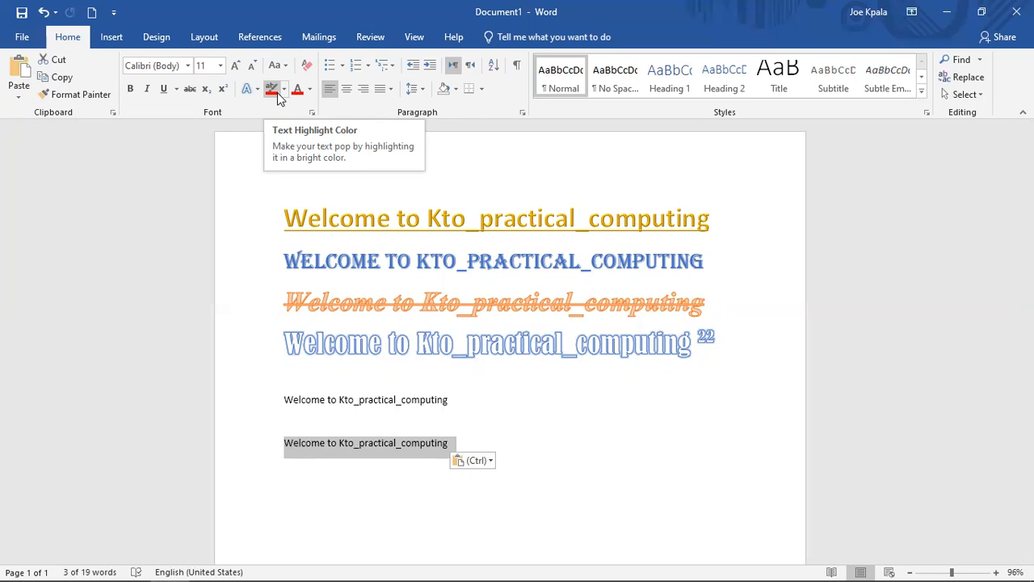
{"action": "left_click", "coordinate": [272, 89]}
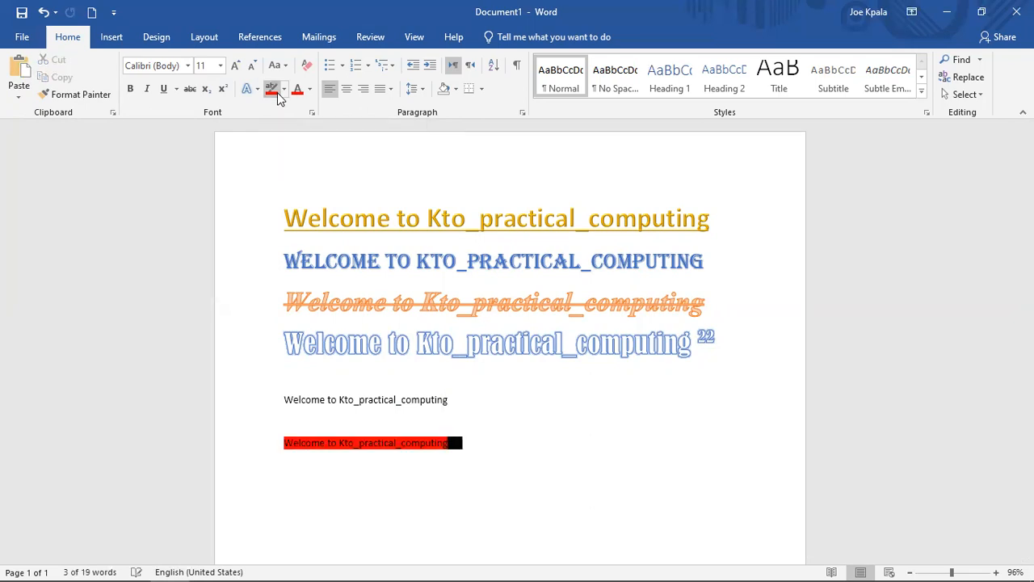
{"action": "key", "text": "Return"}
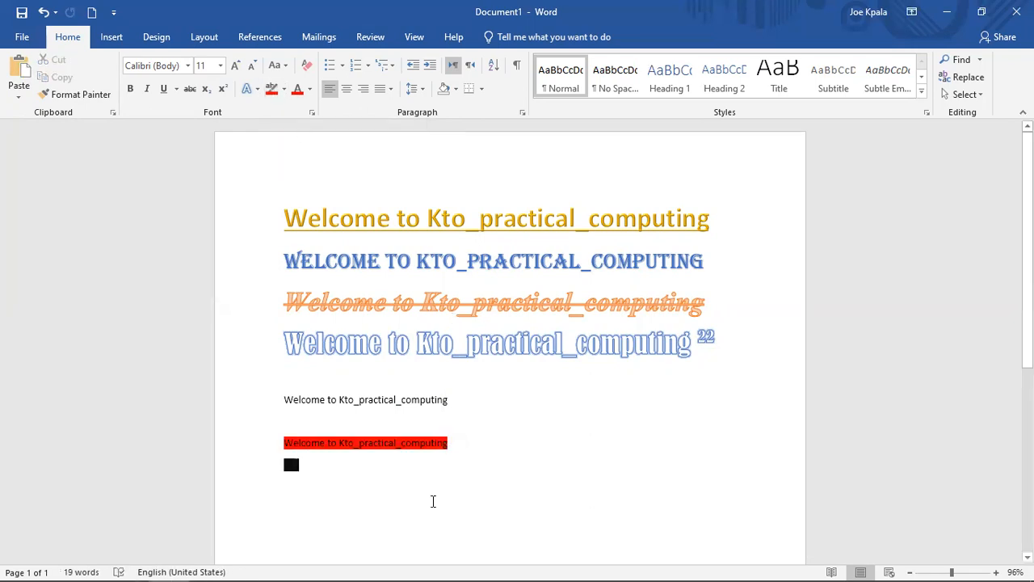
{"action": "key", "text": "Return"}
{"action": "key", "text": "Return"}
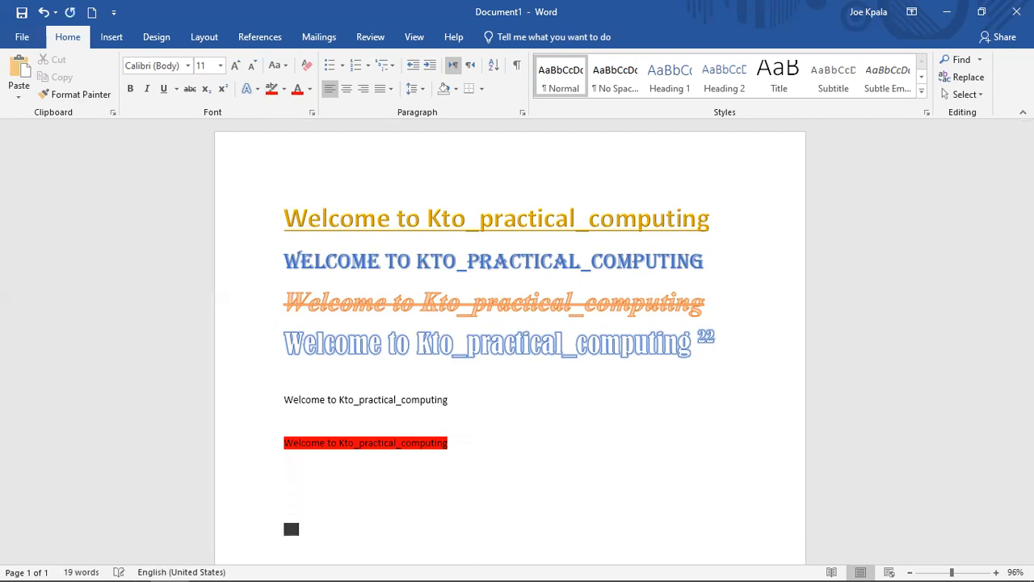
{"action": "type", "text": "\\\\\\"}
{"action": "key", "text": "BackSpace"}
{"action": "key", "text": "BackSpace"}
{"action": "key", "text": "BackSpace"}
{"action": "key", "text": "BackSpace"}
{"action": "key", "text": "BackSpace"}
{"action": "key", "text": "BackSpace"}
{"action": "key", "text": "BackSpace"}
{"action": "key", "text": "BackSpace"}
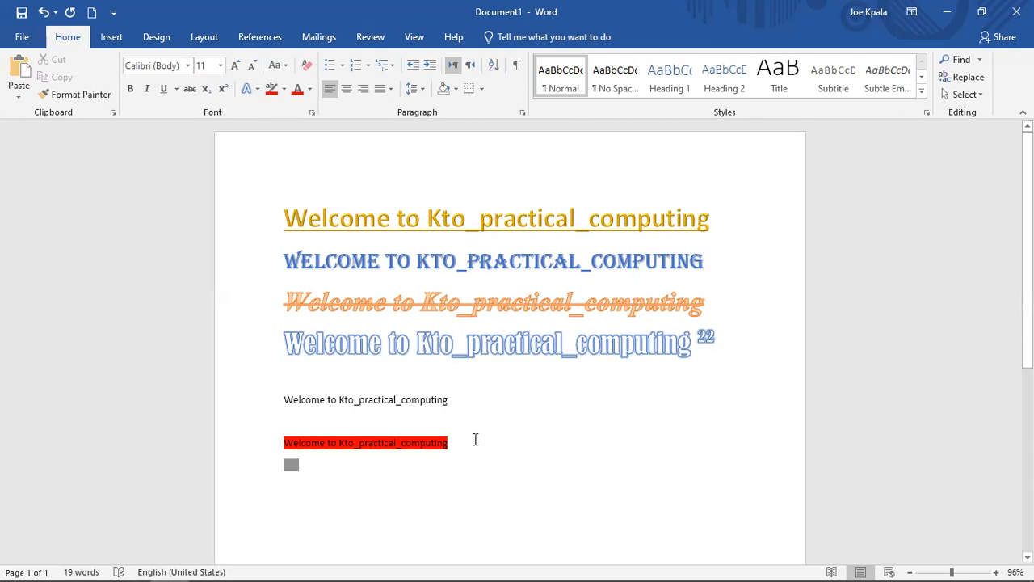
Increase the red-highlighted line's font size to 48 and step it back down to 28
{"action": "left_click_drag", "start_coordinate": [467, 403], "coordinate": [435, 400]}
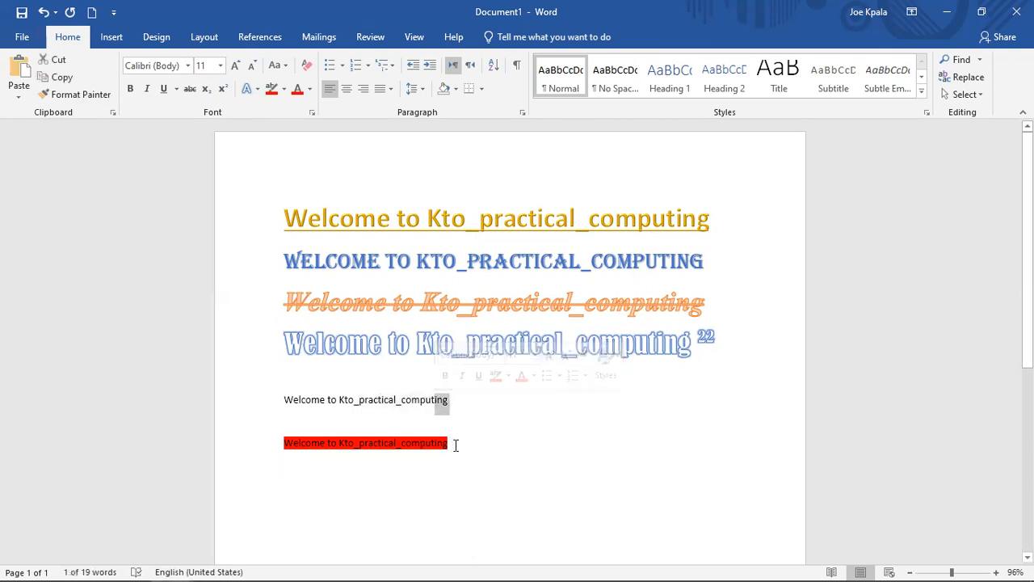
{"action": "left_click_drag", "start_coordinate": [458, 450], "coordinate": [298, 454]}
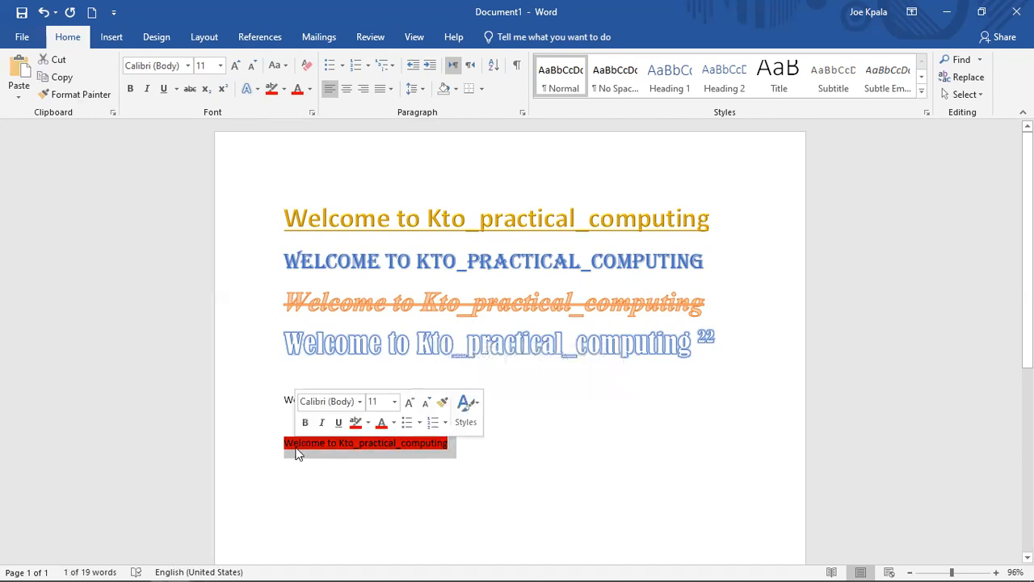
{"action": "left_click", "coordinate": [234, 66]}
{"action": "left_click", "coordinate": [234, 66]}
{"action": "left_click", "coordinate": [234, 66]}
{"action": "left_click", "coordinate": [234, 66]}
{"action": "left_click", "coordinate": [234, 66]}
{"action": "left_click", "coordinate": [234, 67]}
{"action": "left_click", "coordinate": [234, 67]}
{"action": "left_click", "coordinate": [234, 67]}
{"action": "left_click", "coordinate": [234, 66]}
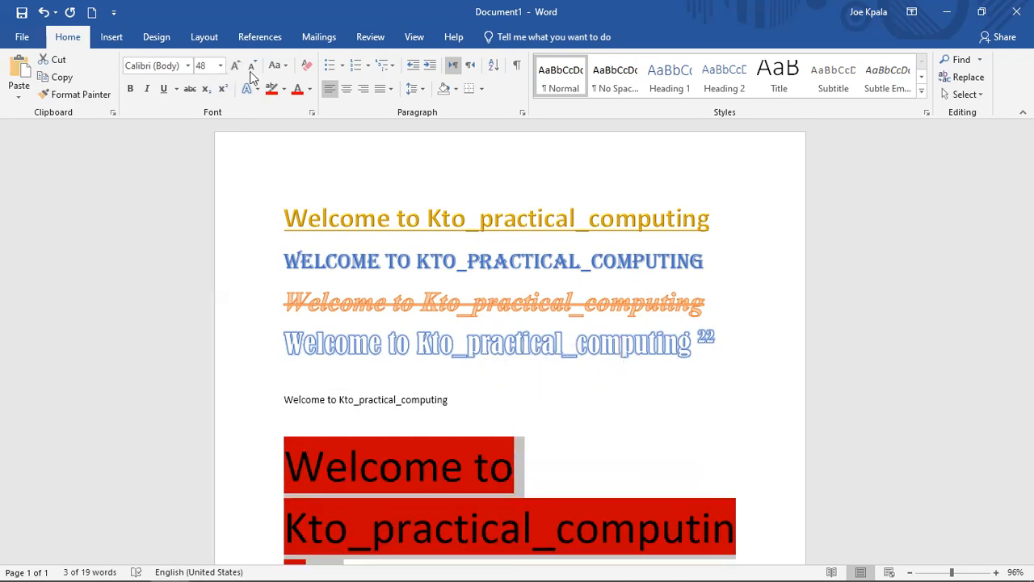
{"action": "left_click", "coordinate": [254, 68]}
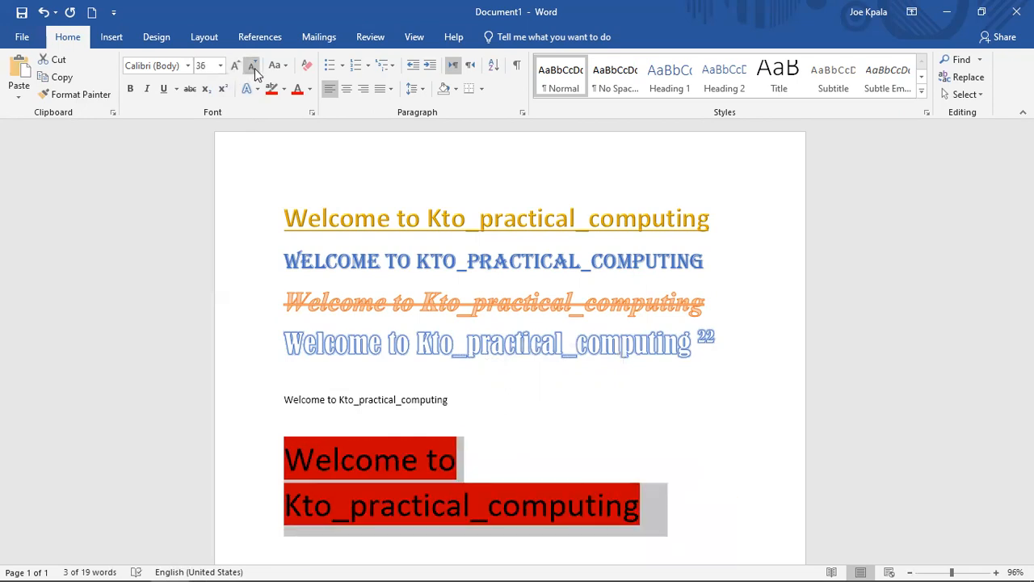
{"action": "left_click", "coordinate": [254, 68]}
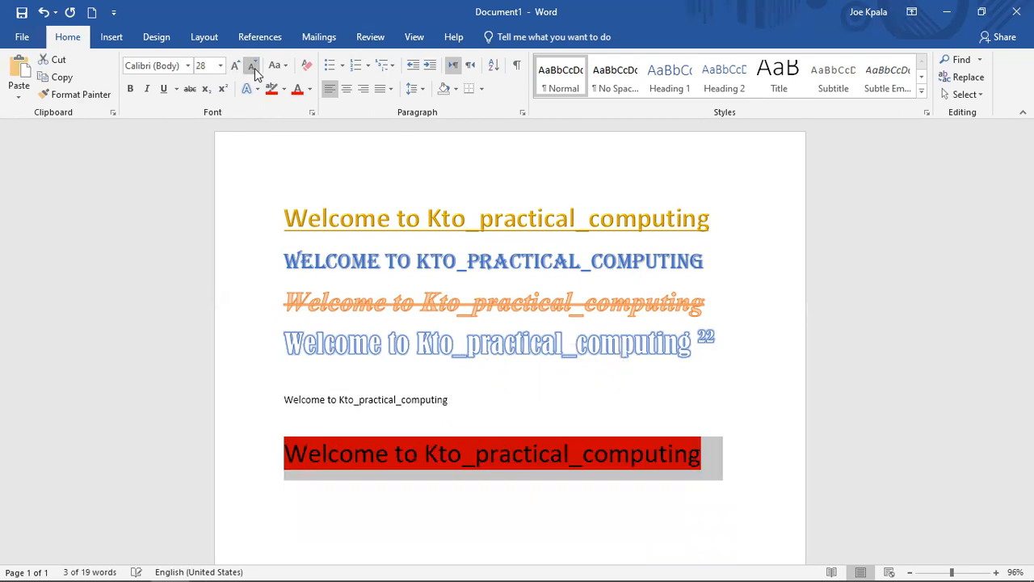
{"action": "left_click", "coordinate": [516, 540]}
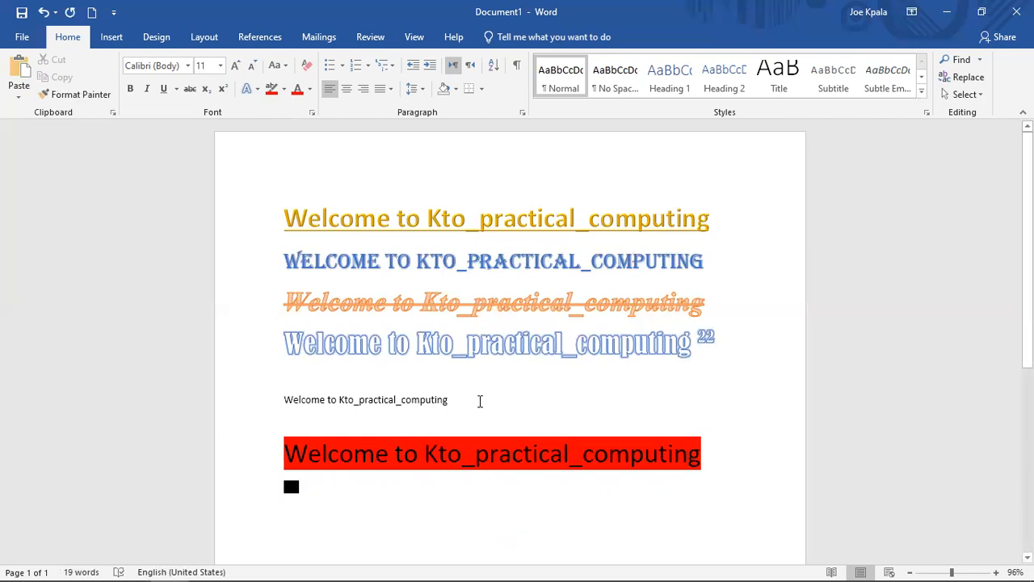
Clear all formatting from the red-highlighted line
{"action": "left_click_drag", "start_coordinate": [407, 397], "coordinate": [291, 402]}
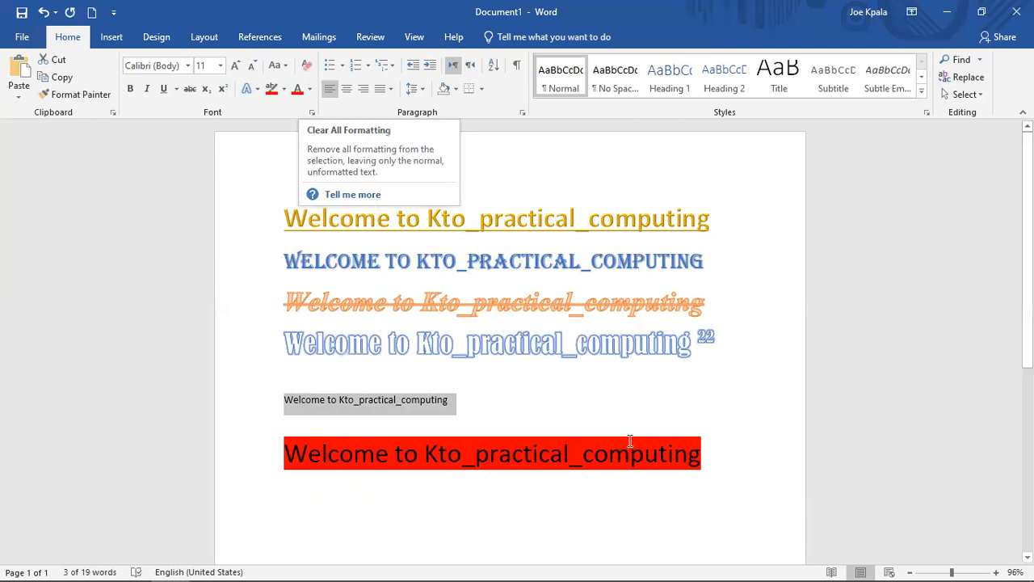
{"action": "left_click", "coordinate": [730, 443]}
{"action": "left_click_drag", "start_coordinate": [702, 444], "coordinate": [321, 447]}
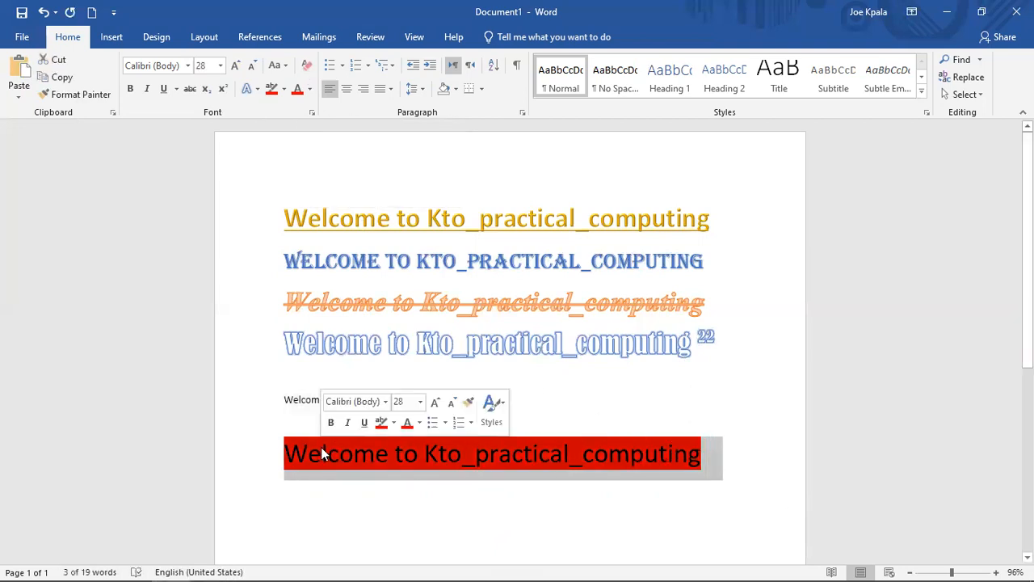
{"action": "left_click", "coordinate": [307, 65]}
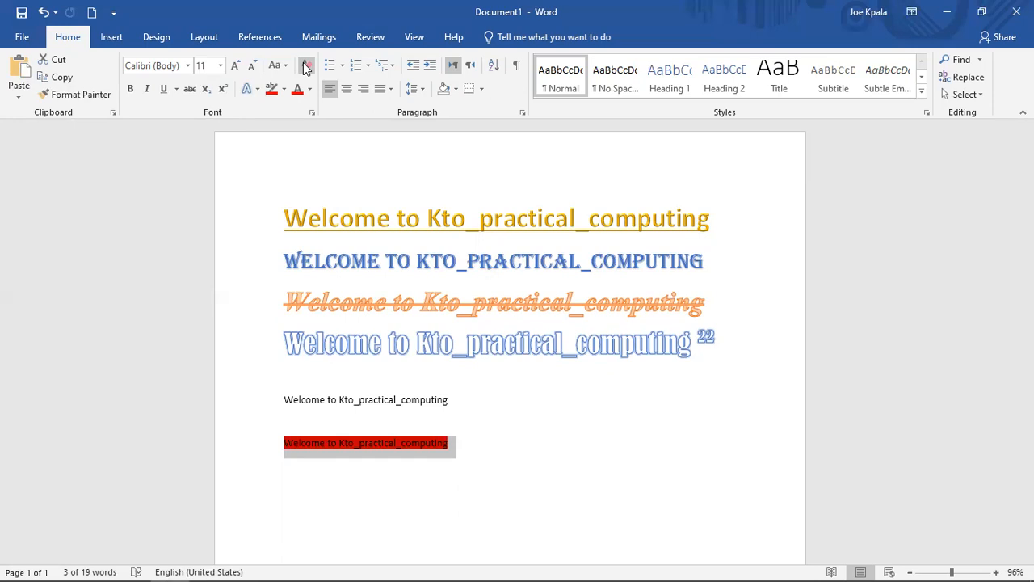
Grow the red-highlighted line's font size to 72 and shrink it back to 28
{"action": "left_click", "coordinate": [231, 66]}
{"action": "left_click", "coordinate": [231, 66]}
{"action": "left_click", "coordinate": [232, 66]}
{"action": "left_click", "coordinate": [231, 66]}
{"action": "left_click", "coordinate": [231, 66]}
{"action": "left_click", "coordinate": [231, 66]}
{"action": "left_click", "coordinate": [233, 68]}
{"action": "left_click", "coordinate": [232, 68]}
{"action": "left_click", "coordinate": [233, 68]}
{"action": "left_click", "coordinate": [232, 68]}
{"action": "left_click", "coordinate": [233, 68]}
{"action": "left_click", "coordinate": [232, 68]}
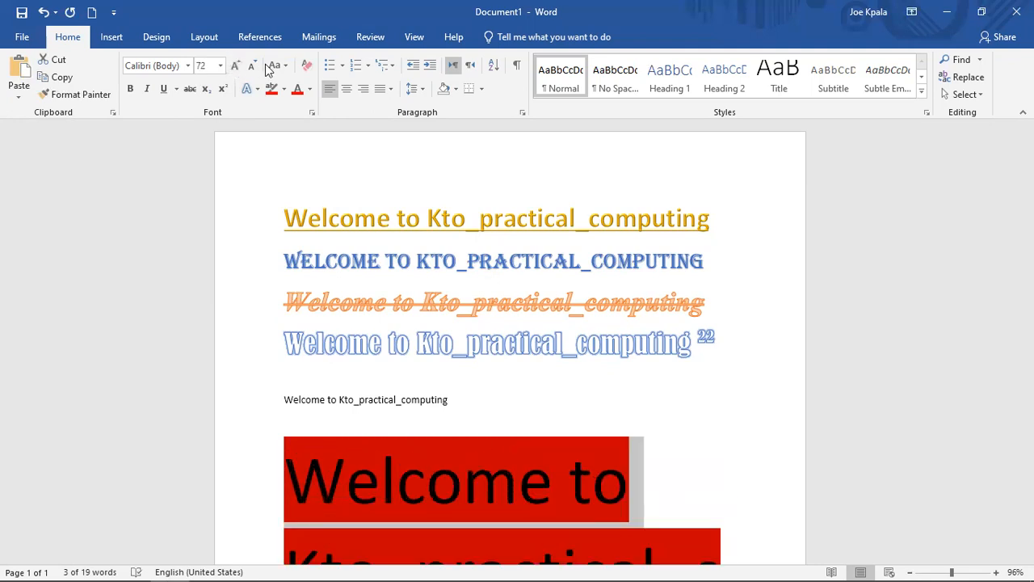
{"action": "left_click", "coordinate": [252, 69]}
{"action": "left_click", "coordinate": [253, 69]}
{"action": "left_click", "coordinate": [252, 68]}
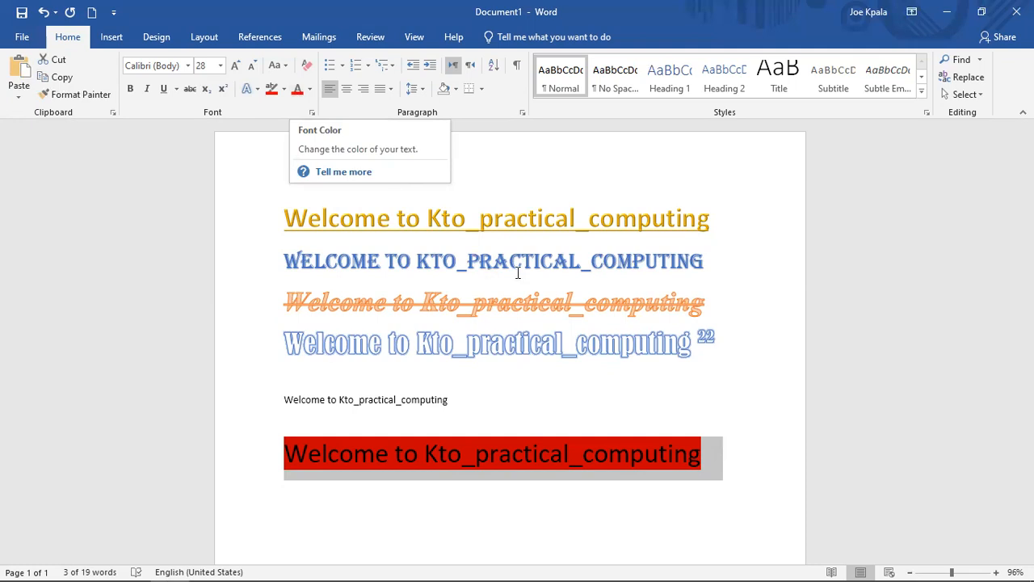
{"action": "left_click", "coordinate": [763, 400]}
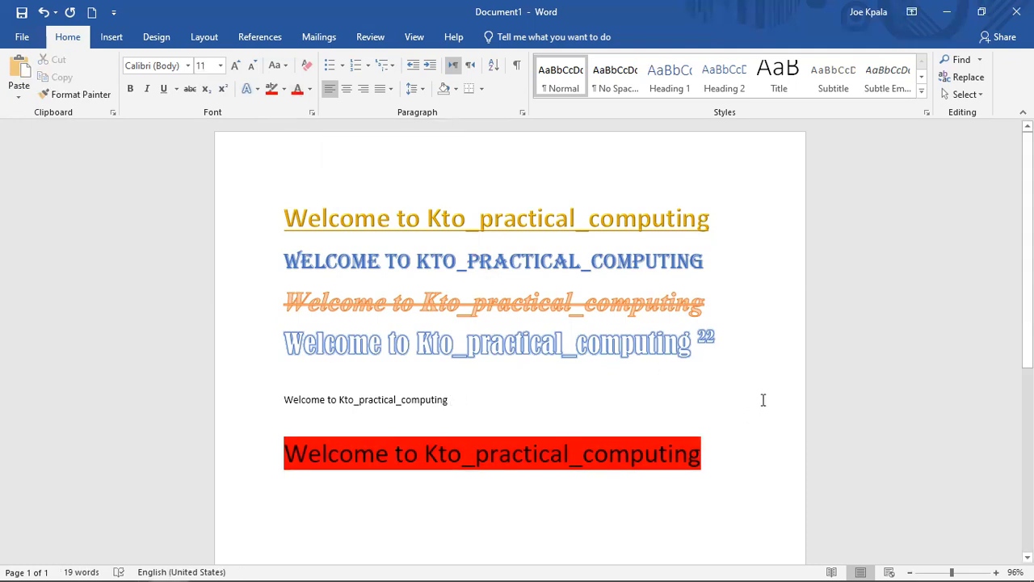
Try the Automatic font color on the small plain line above the red-highlighted one, and set it to the dark blue theme color
{"action": "left_click_drag", "start_coordinate": [454, 408], "coordinate": [286, 397]}
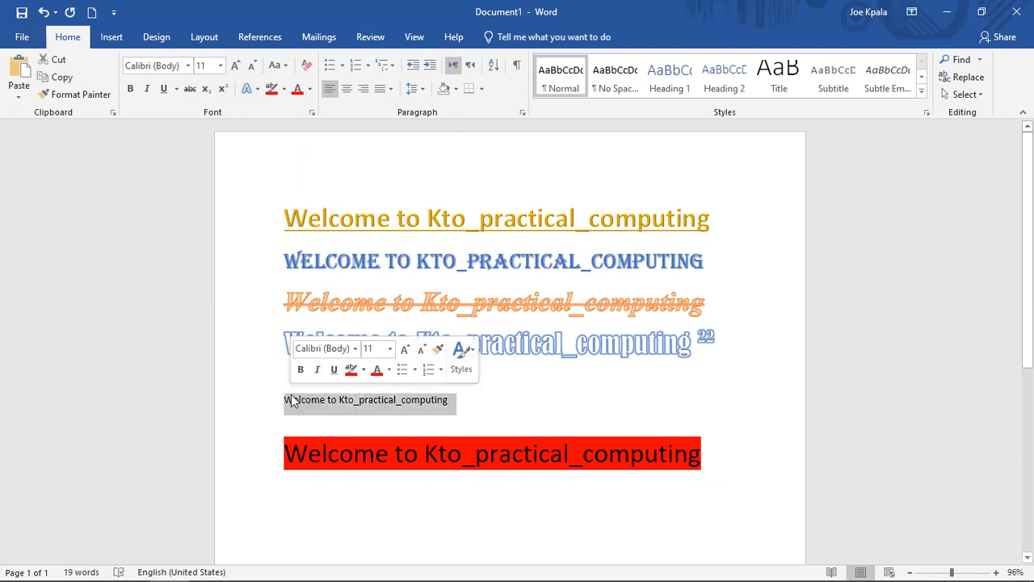
{"action": "left_click", "coordinate": [311, 89]}
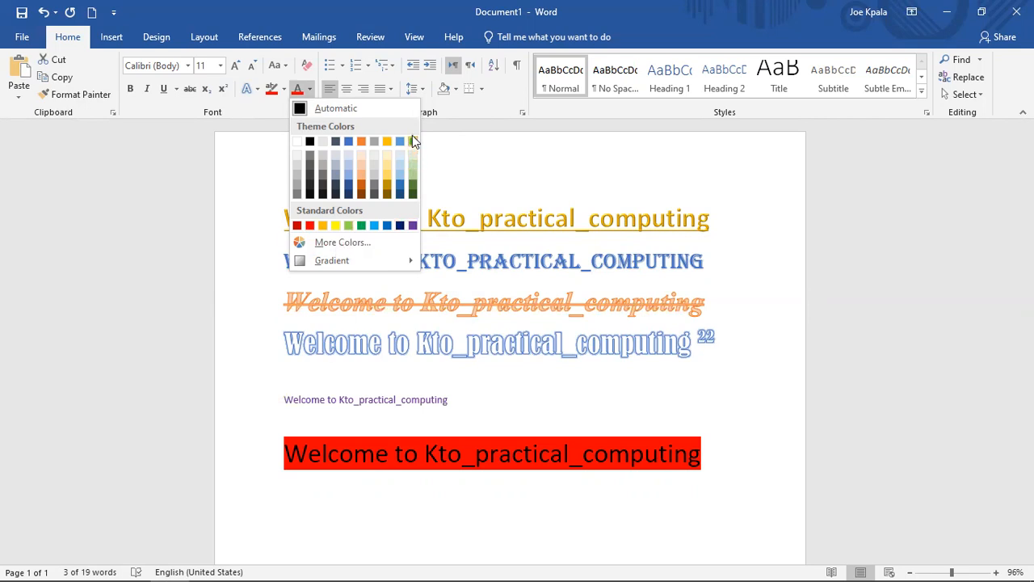
{"action": "left_click", "coordinate": [295, 111]}
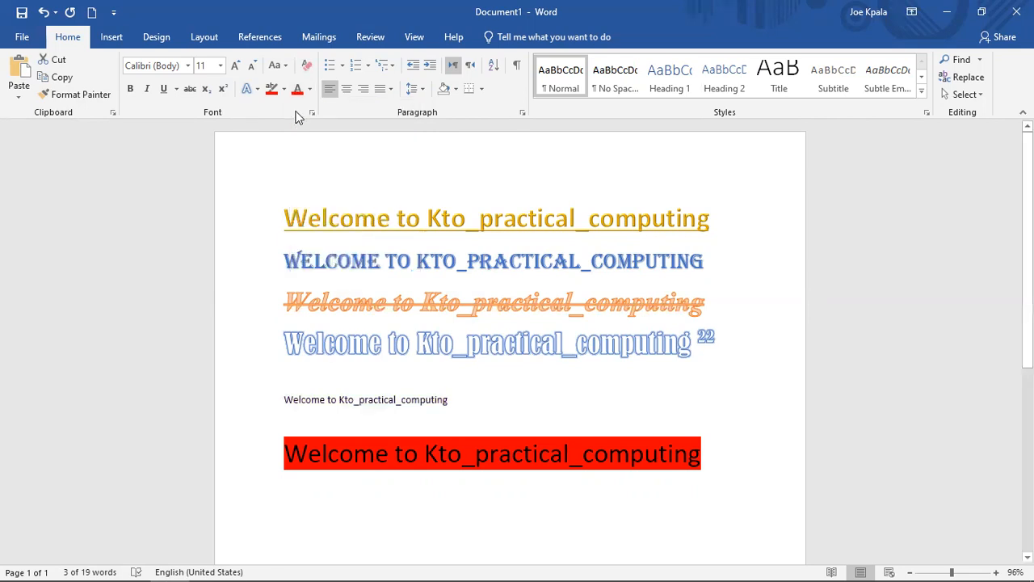
{"action": "left_click", "coordinate": [310, 88]}
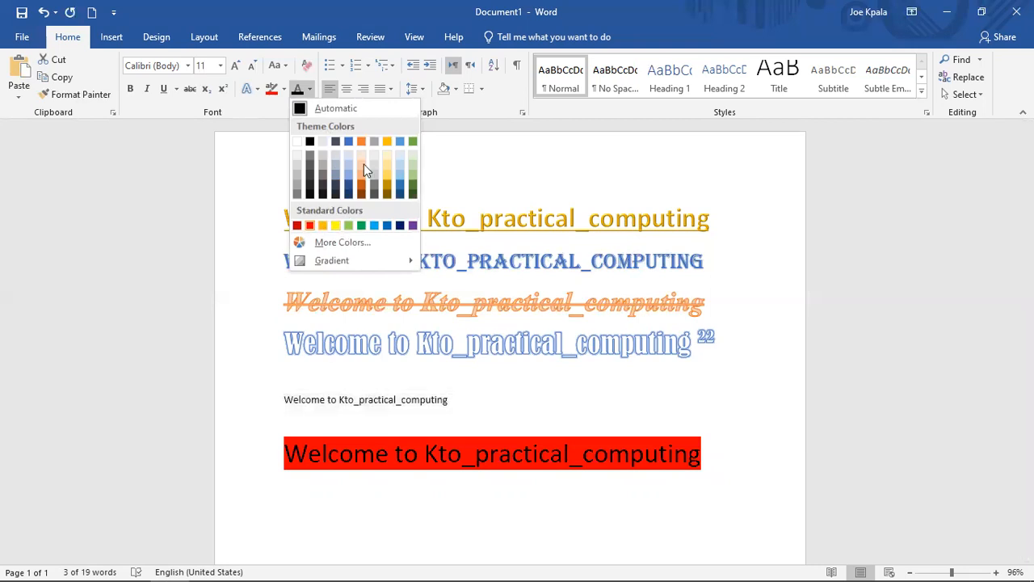
{"action": "left_click", "coordinate": [350, 185]}
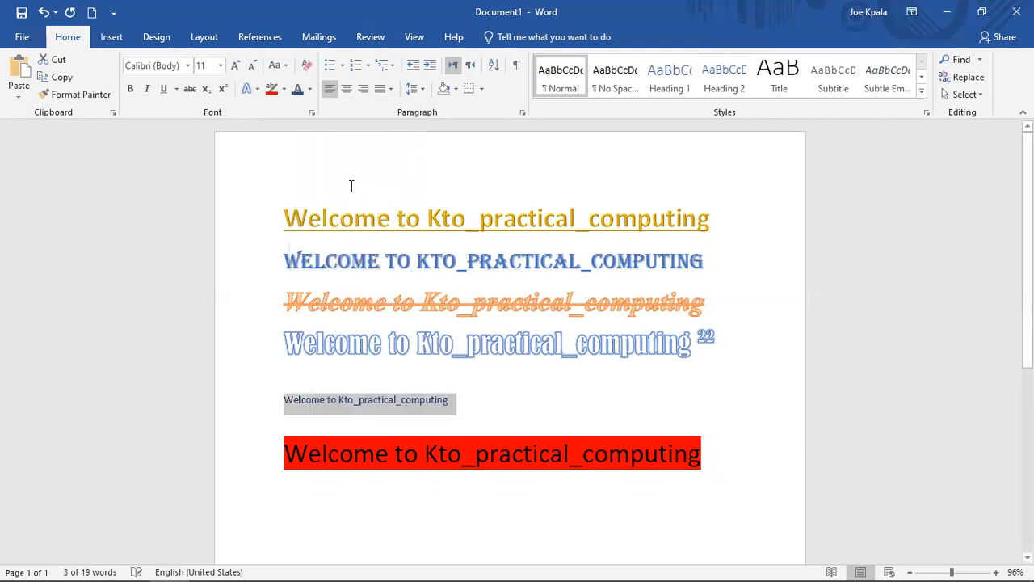
{"action": "left_click", "coordinate": [472, 412]}
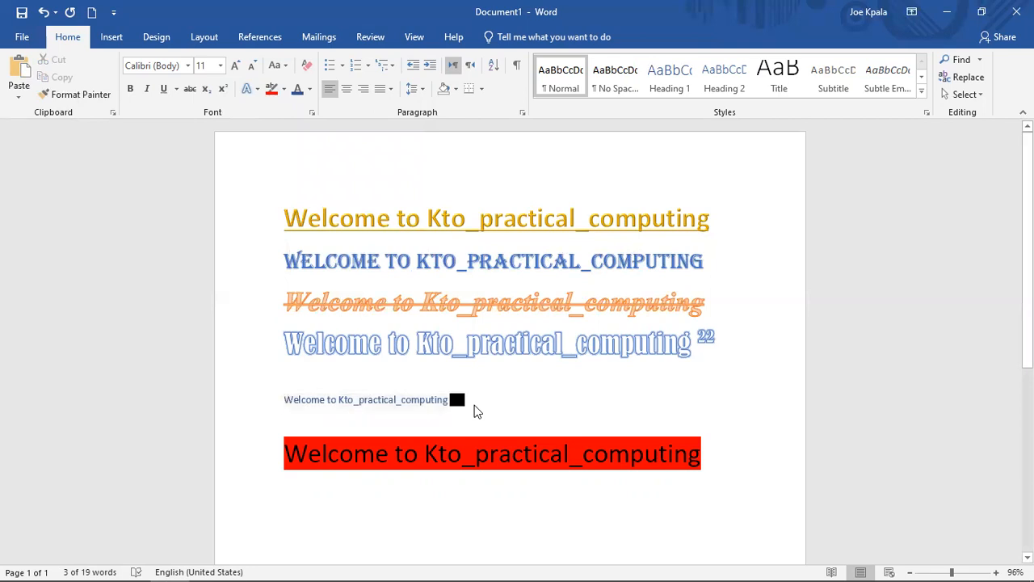
{"action": "left_click_drag", "start_coordinate": [457, 412], "coordinate": [288, 410]}
{"action": "key", "text": "ctrl+c"}
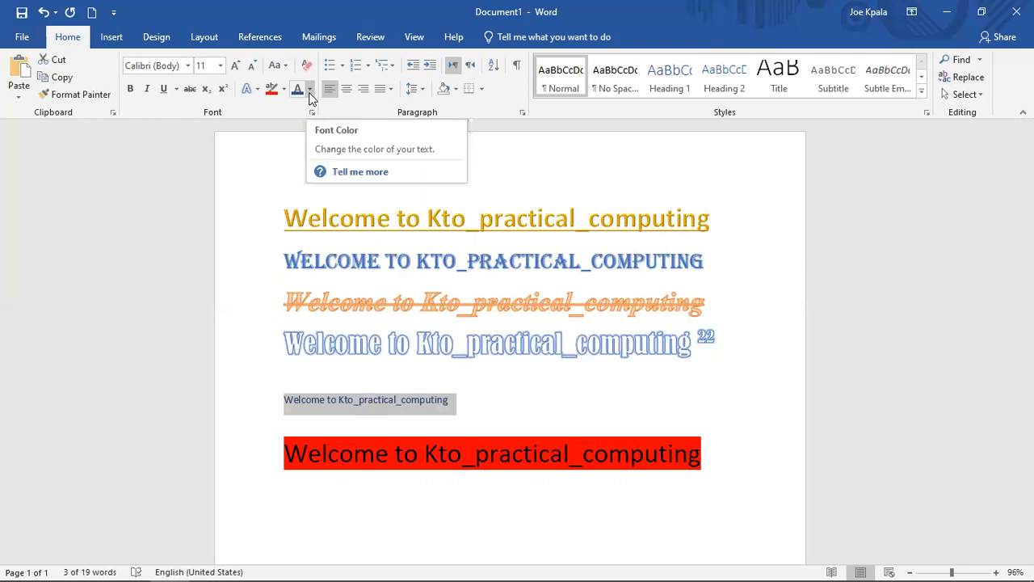
{"action": "left_click", "coordinate": [526, 159]}
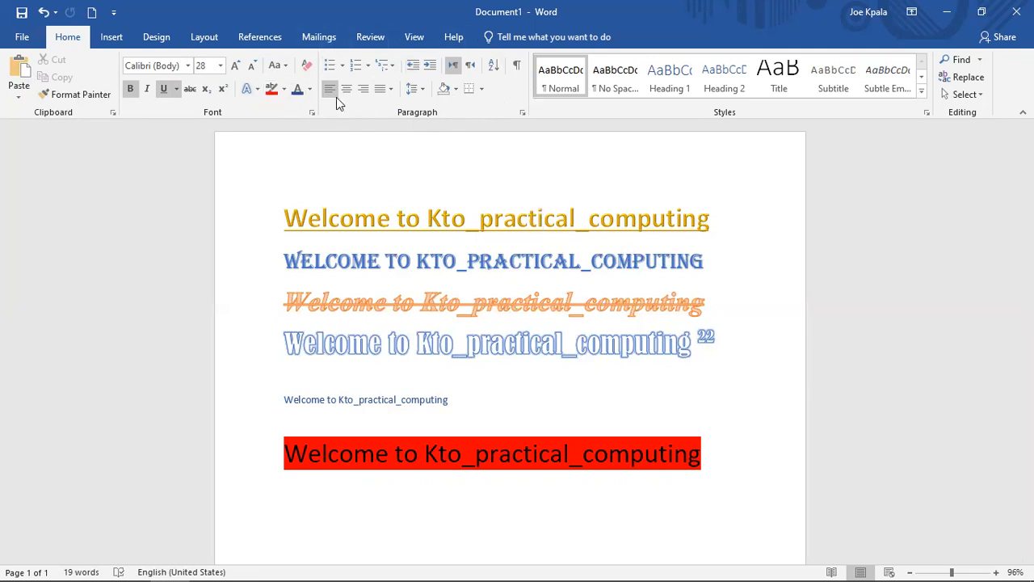
{"action": "left_click", "coordinate": [371, 152]}
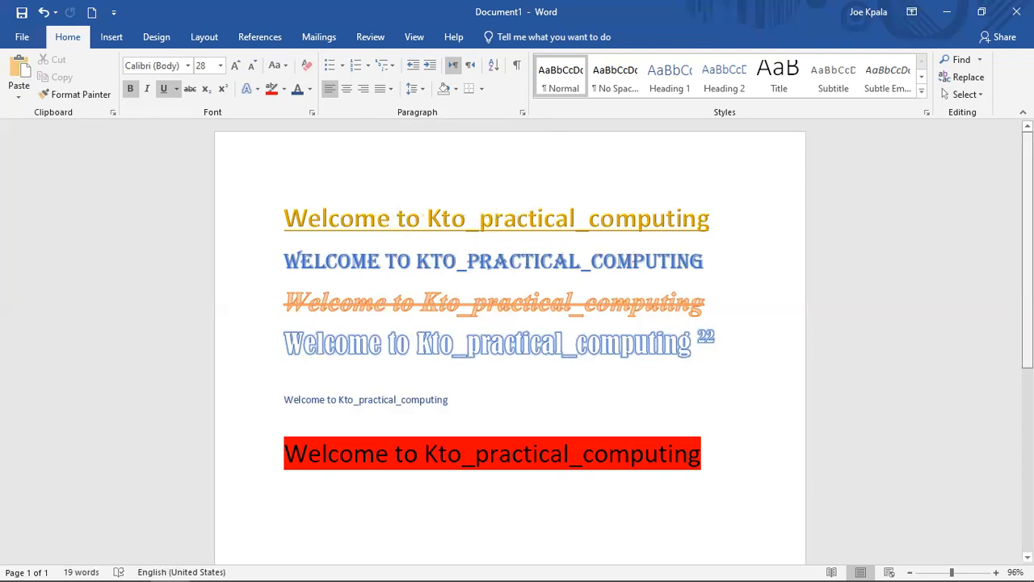
Paste another plain "Welcome to Kto_practical_computing" line a few blank lines below the red-highlighted line and select it
{"action": "scroll", "coordinate": [983, 348], "scroll_direction": "down", "scroll_amount": 1}
{"action": "scroll", "coordinate": [510, 340], "scroll_direction": "down", "scroll_amount": 5}
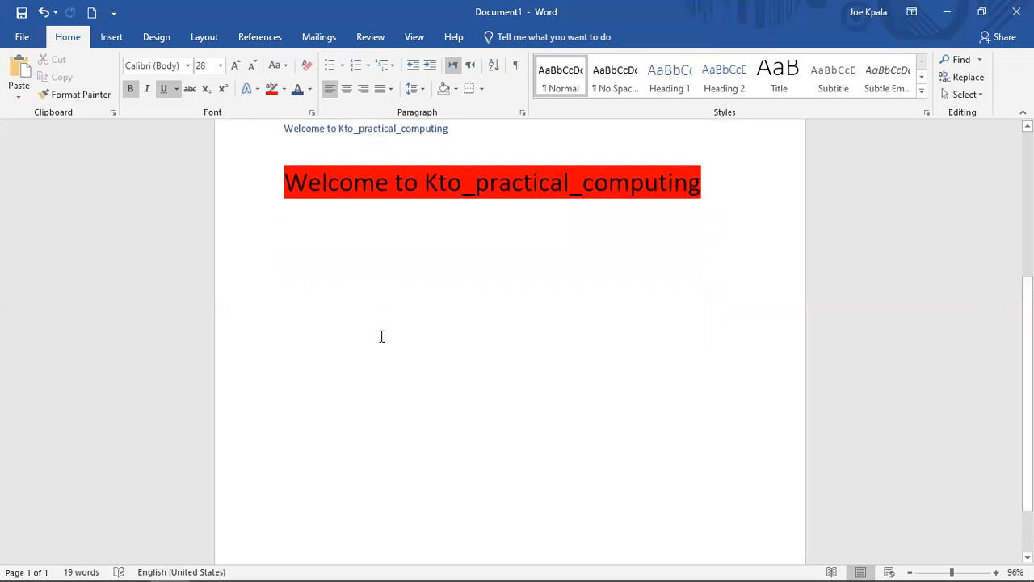
{"action": "left_click", "coordinate": [381, 337]}
{"action": "key", "text": "Return"}
{"action": "key", "text": "Return"}
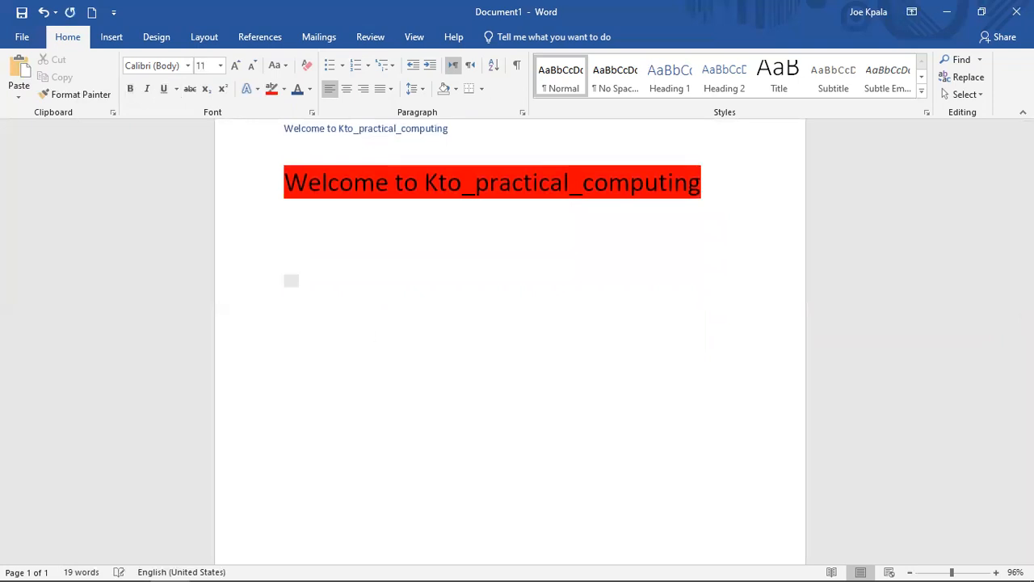
{"action": "key", "text": "ctrl+v"}
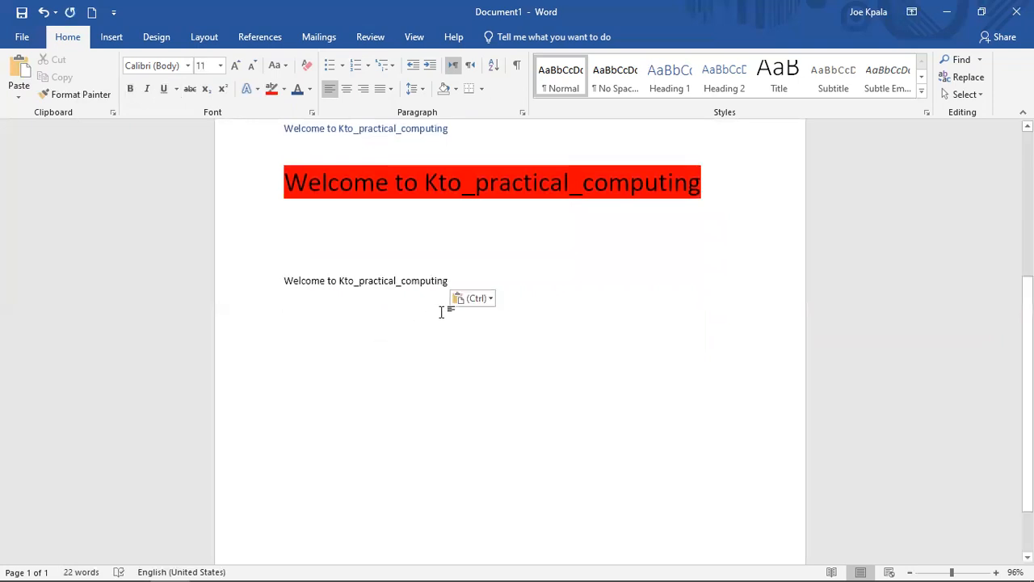
{"action": "mouse_move", "coordinate": [466, 282]}
{"action": "left_mouse_down"}
{"action": "mouse_move", "coordinate": [345, 289]}
{"action": "mouse_move", "coordinate": [457, 278]}
{"action": "left_mouse_up"}
{"action": "key", "text": "ctrl+c"}
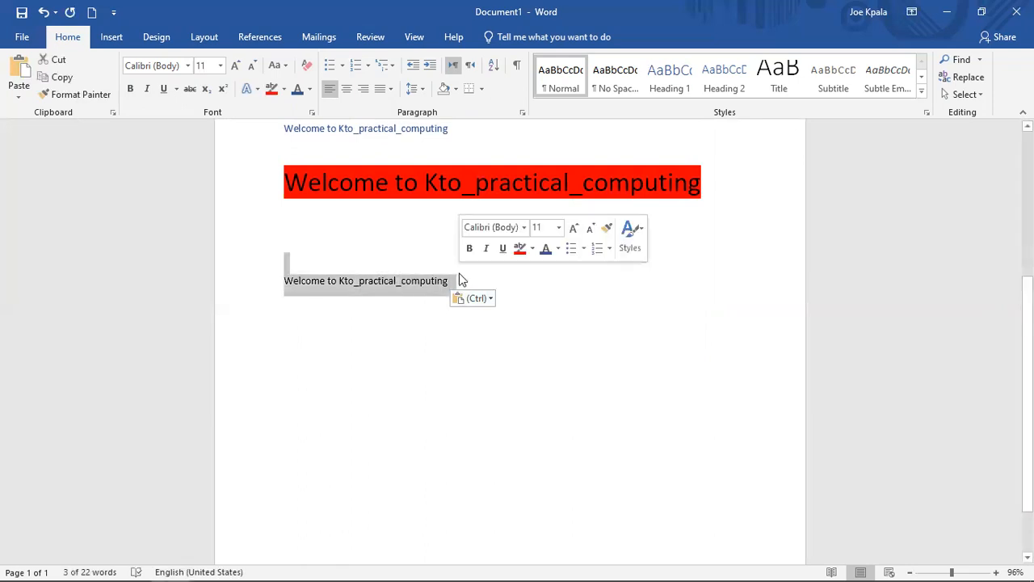
Paste four more copies of "Welcome to Kto_practical_computing" from the end of the lower plain line, making two double-text lines and a single one
{"action": "key", "text": "Left"}
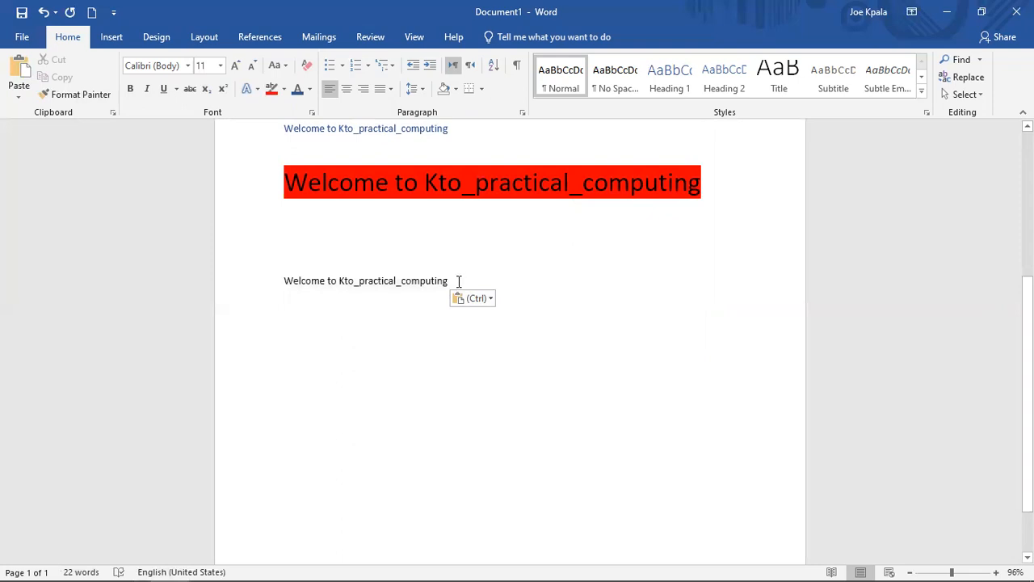
{"action": "left_click_drag", "start_coordinate": [458, 277], "coordinate": [457, 281]}
{"action": "key", "text": "ctrl+v"}
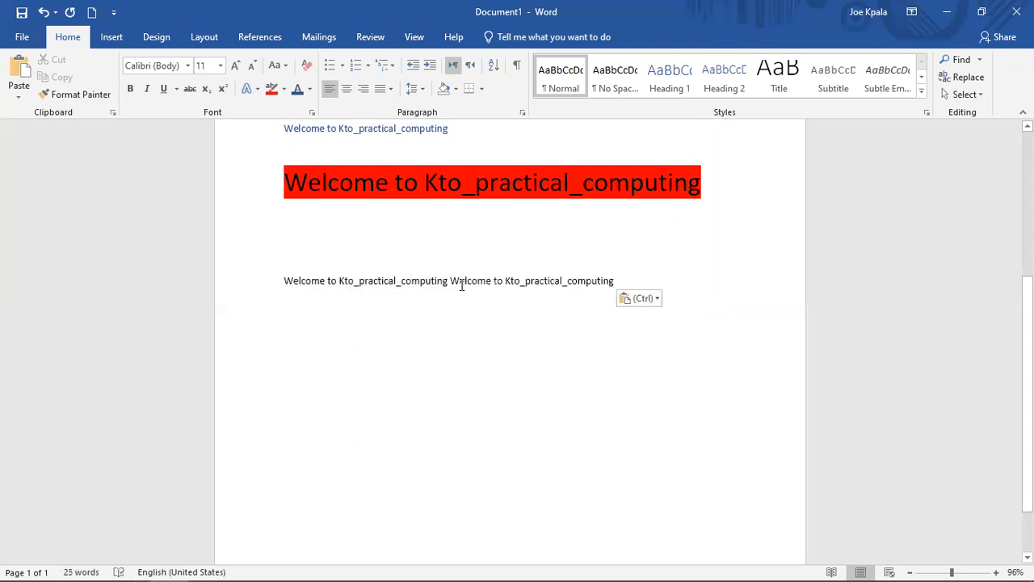
{"action": "key", "text": "ctrl+v"}
{"action": "key", "text": "ctrl+v"}
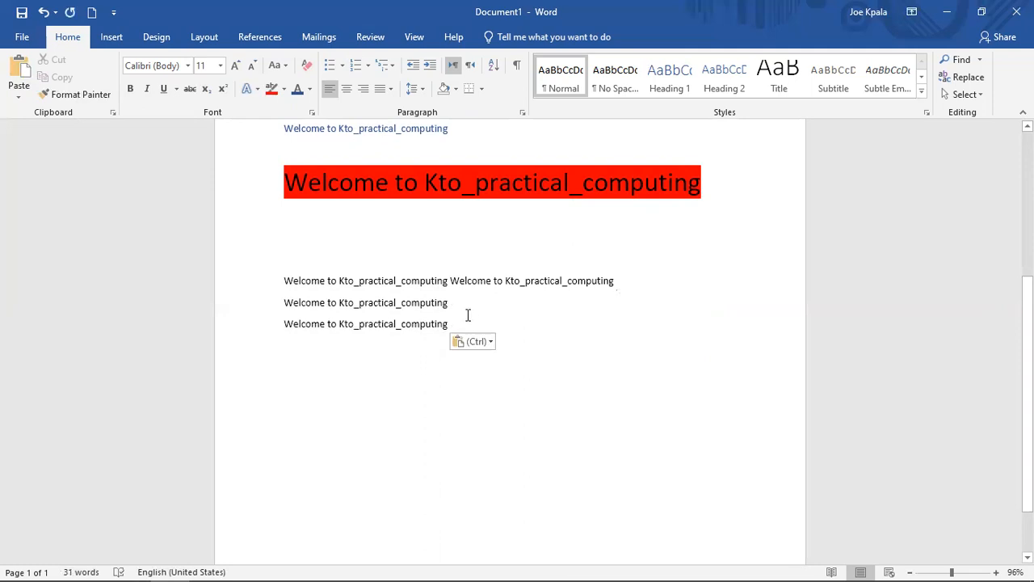
{"action": "left_click", "coordinate": [486, 309]}
{"action": "key", "text": "ctrl+v"}
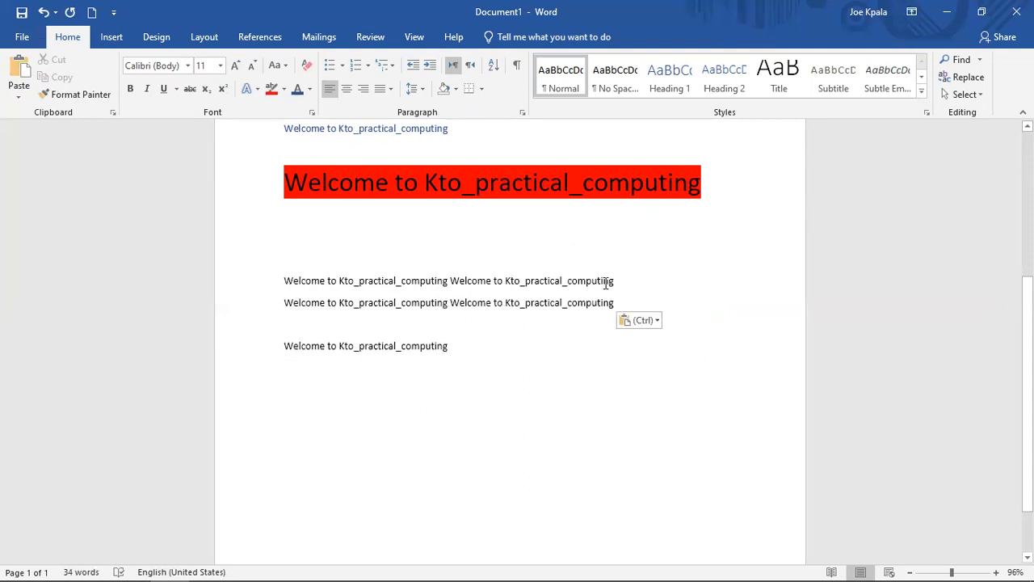
Try right and center alignment on the first double-text line, and set it to Justify
{"action": "left_click", "coordinate": [633, 281]}
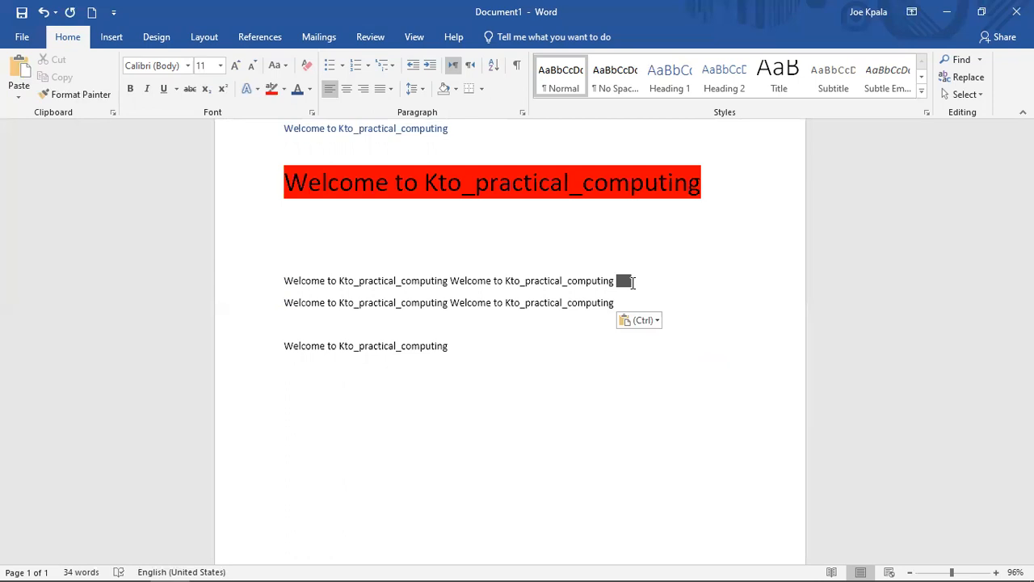
{"action": "left_click_drag", "start_coordinate": [606, 283], "coordinate": [289, 284]}
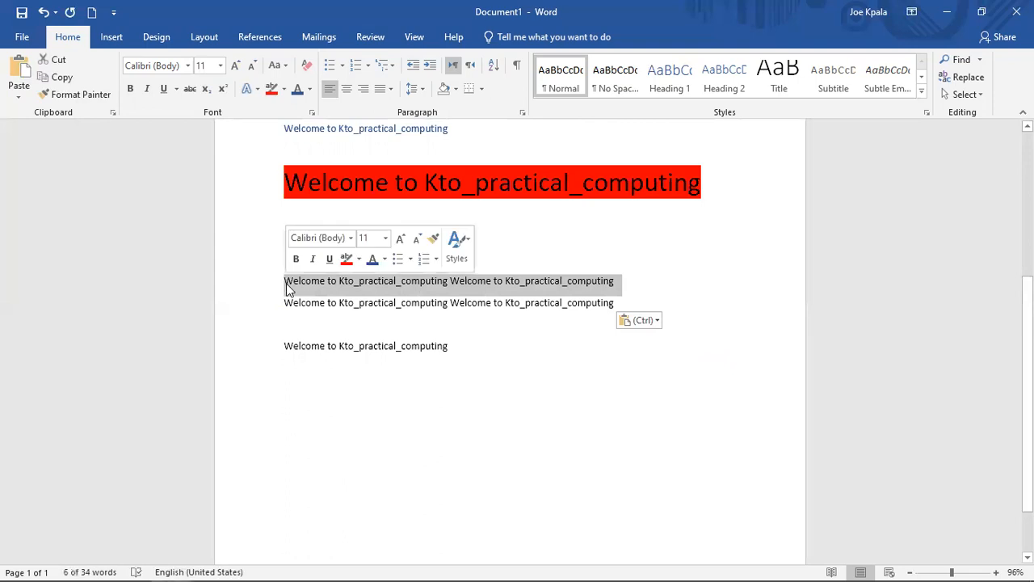
{"action": "left_click", "coordinate": [366, 90]}
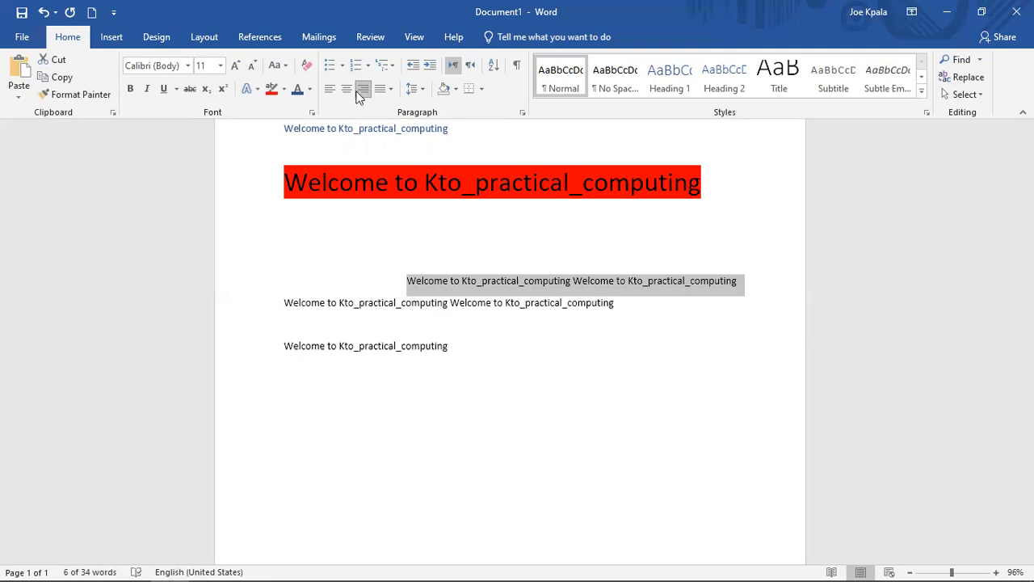
{"action": "left_click", "coordinate": [347, 91]}
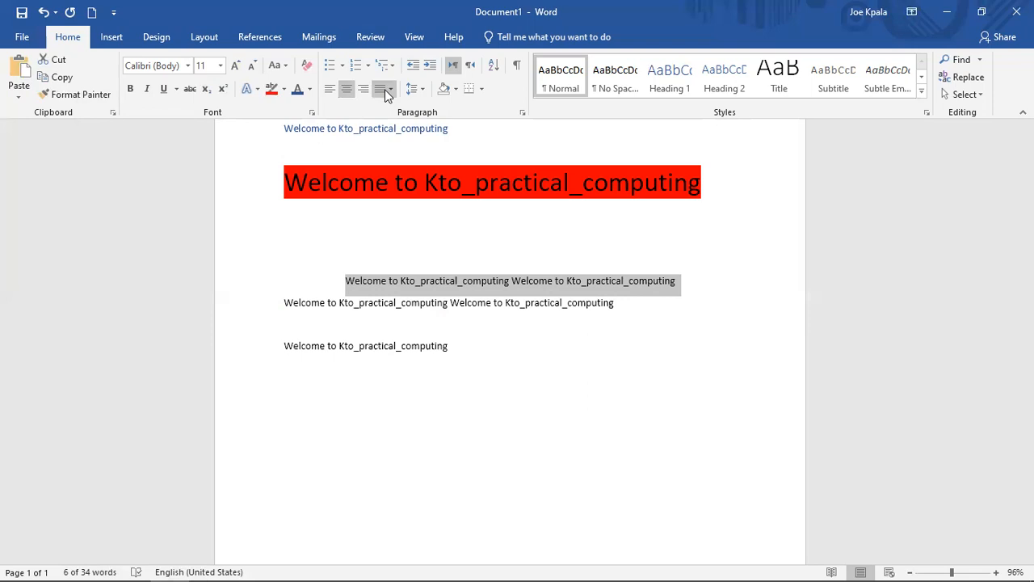
{"action": "left_click", "coordinate": [385, 95]}
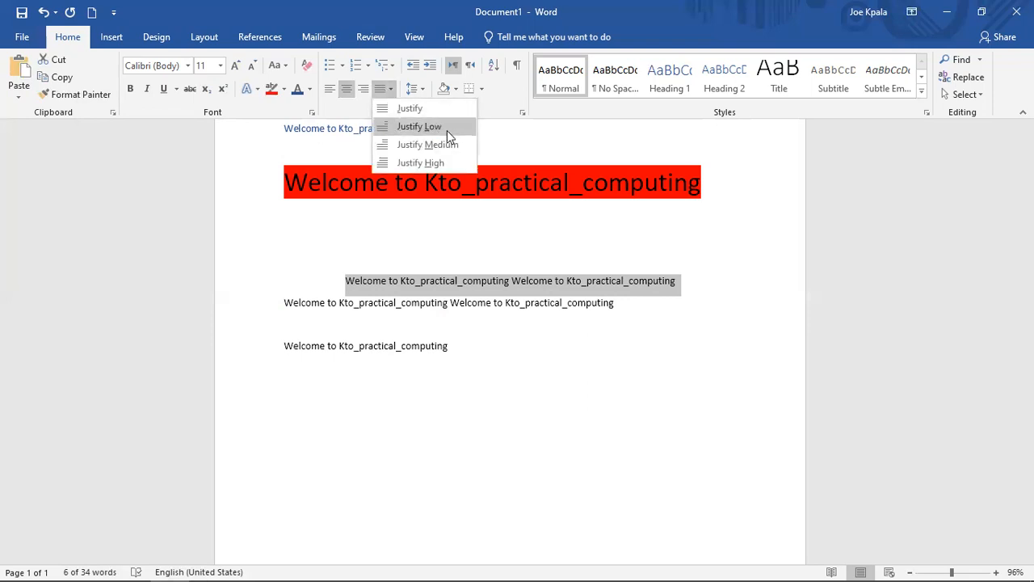
{"action": "left_click", "coordinate": [407, 109]}
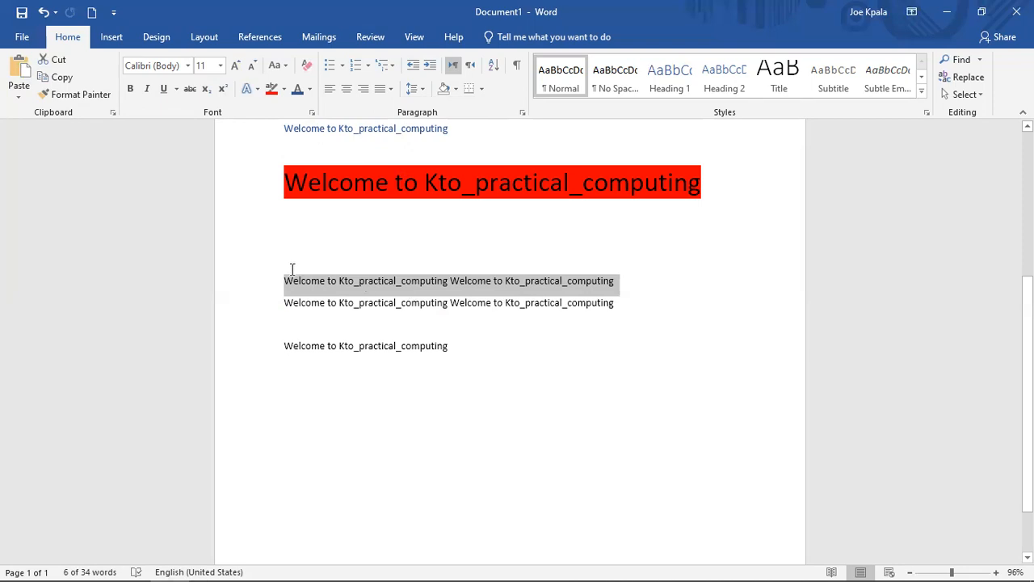
Format the two double-text lines as a bulleted list with the solid square bullet
{"action": "left_click_drag", "start_coordinate": [288, 272], "coordinate": [644, 314]}
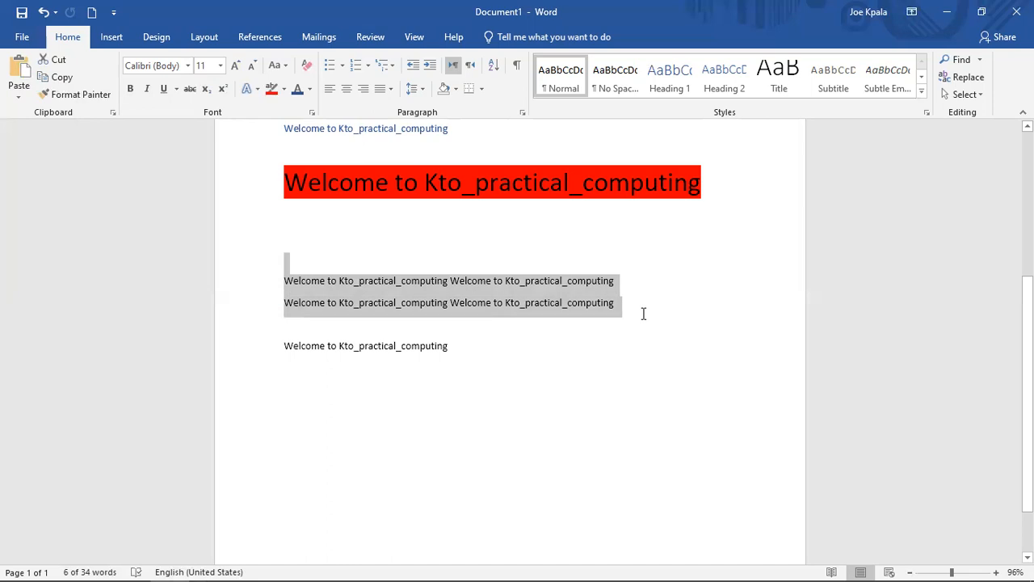
{"action": "left_click_drag", "start_coordinate": [644, 314], "coordinate": [503, 329]}
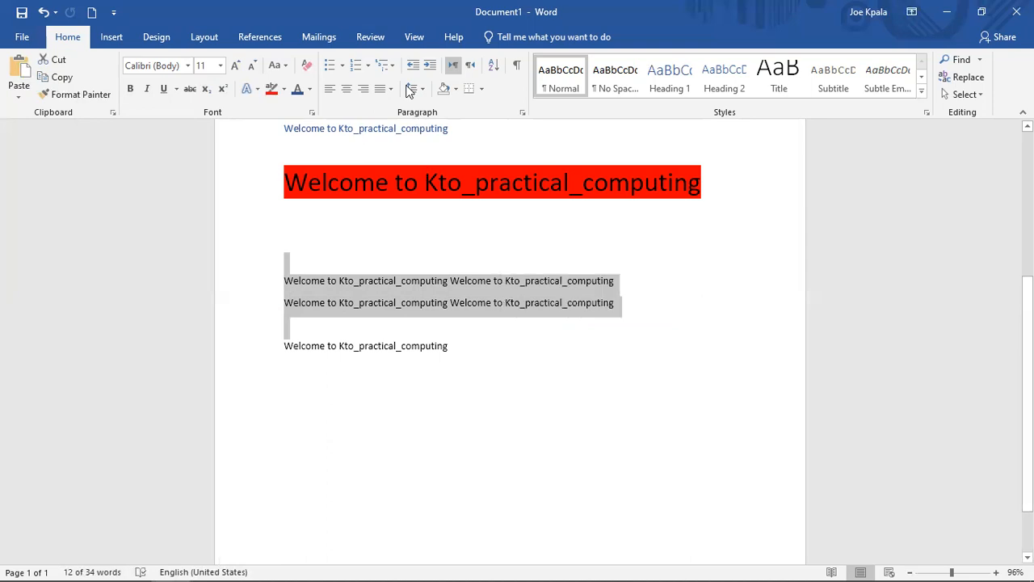
{"action": "left_click", "coordinate": [342, 66]}
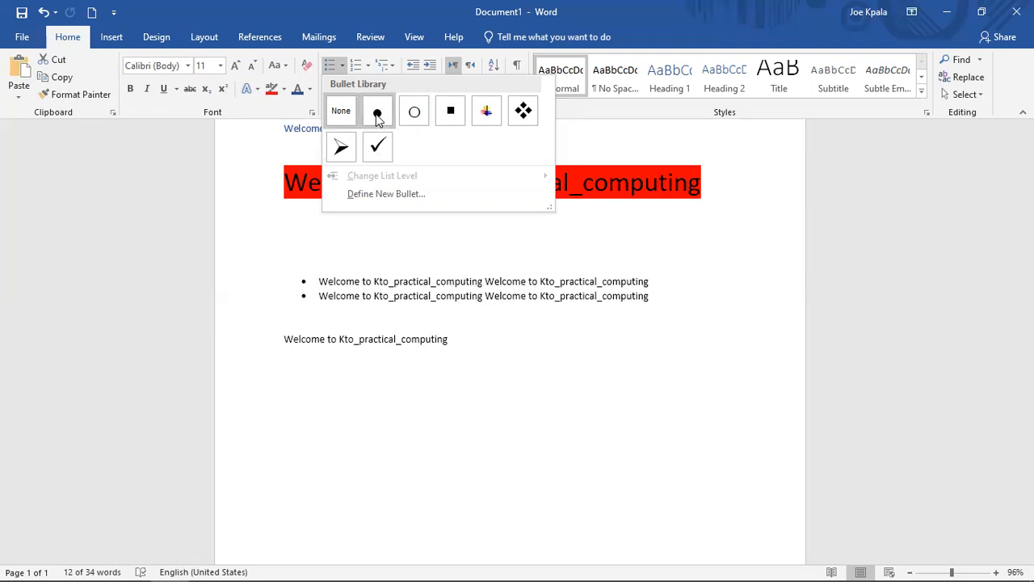
{"action": "left_click", "coordinate": [461, 108]}
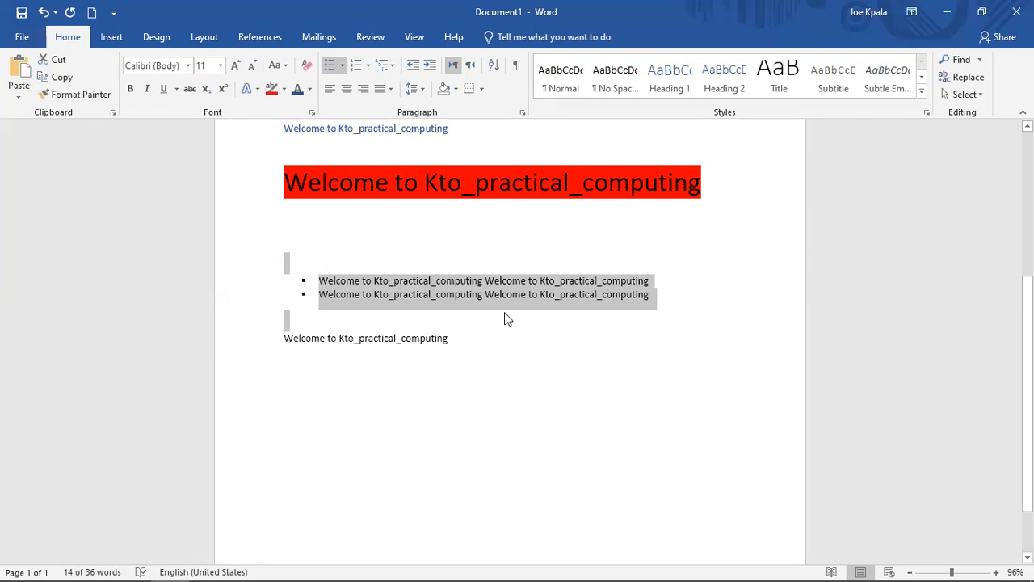
Select the single line below the bulleted list and browse the numbering and multilevel list formats without applying any
{"action": "left_click_drag", "start_coordinate": [455, 344], "coordinate": [283, 338]}
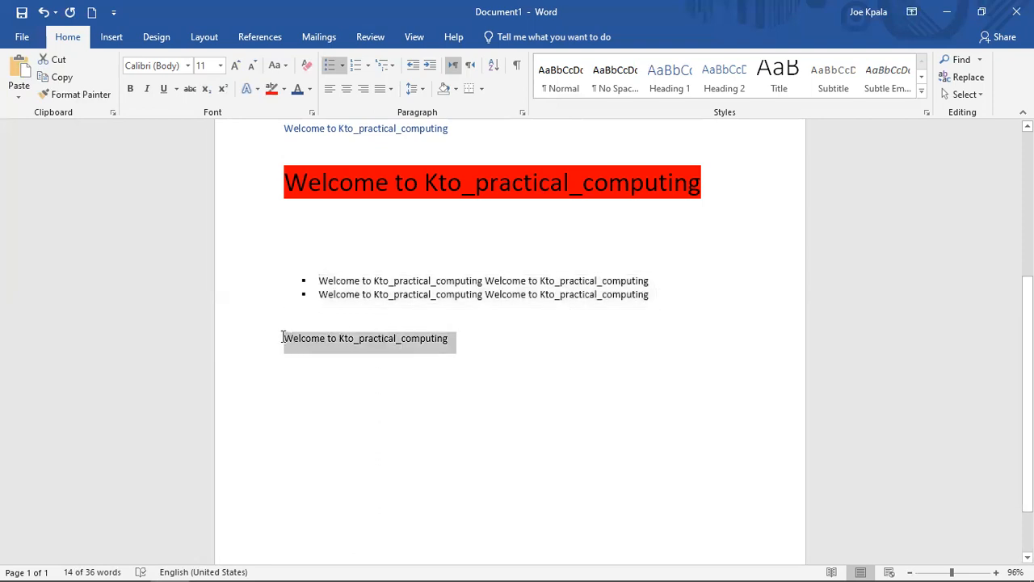
{"action": "left_click", "coordinate": [365, 64]}
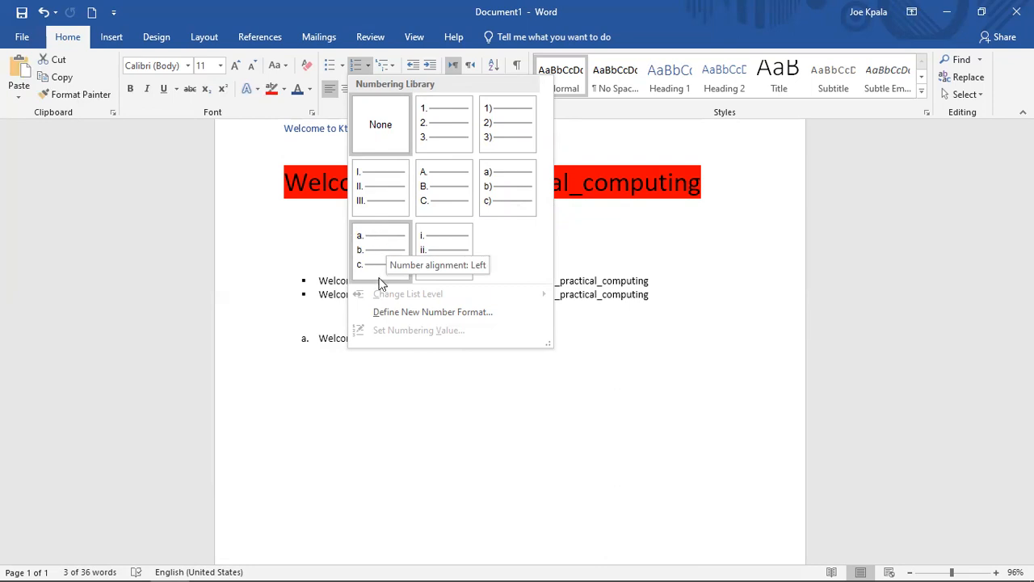
{"action": "left_click", "coordinate": [552, 440]}
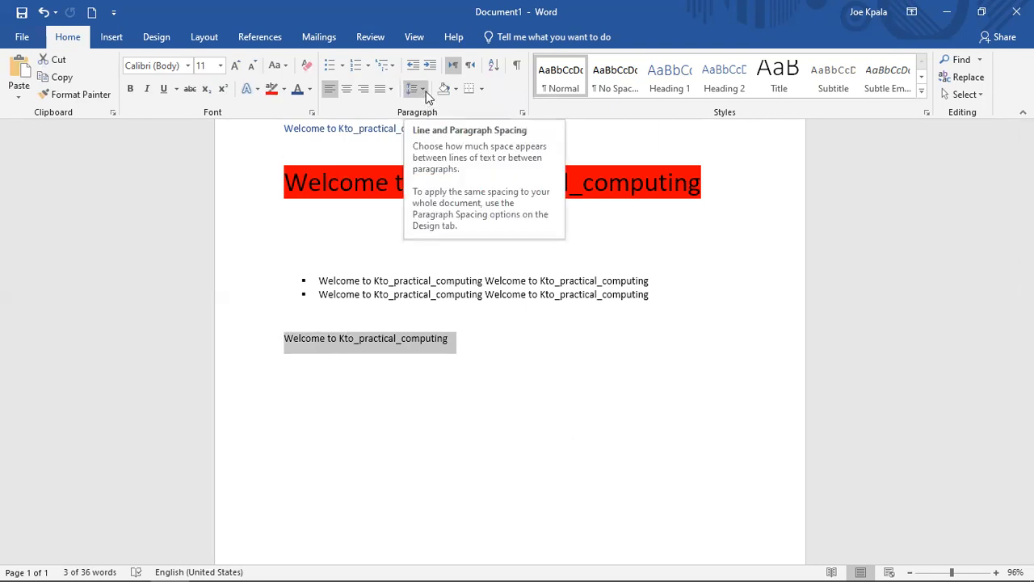
{"action": "left_click", "coordinate": [395, 65]}
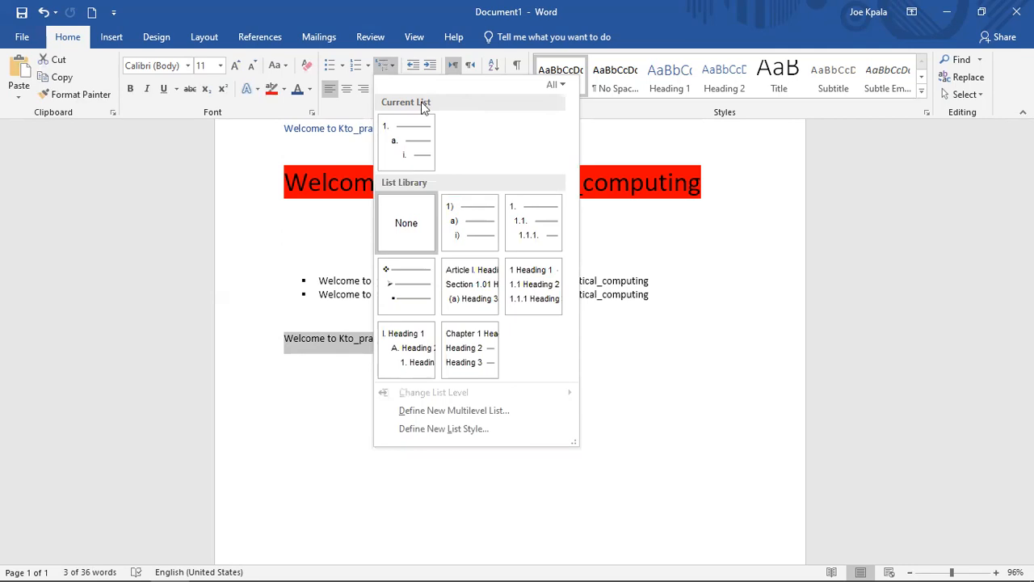
{"action": "mouse_move", "coordinate": [492, 269]}
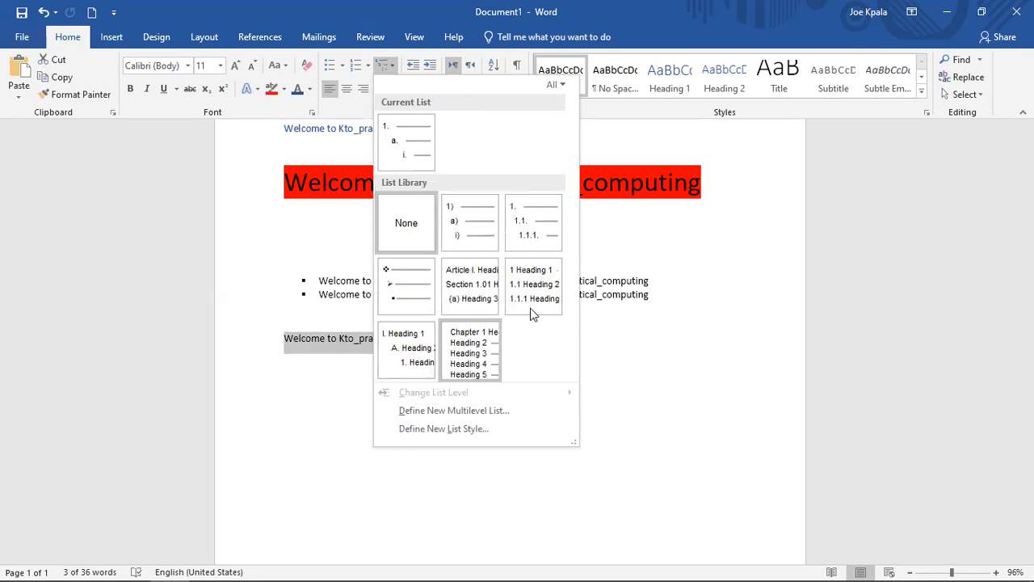
{"action": "left_click", "coordinate": [636, 354]}
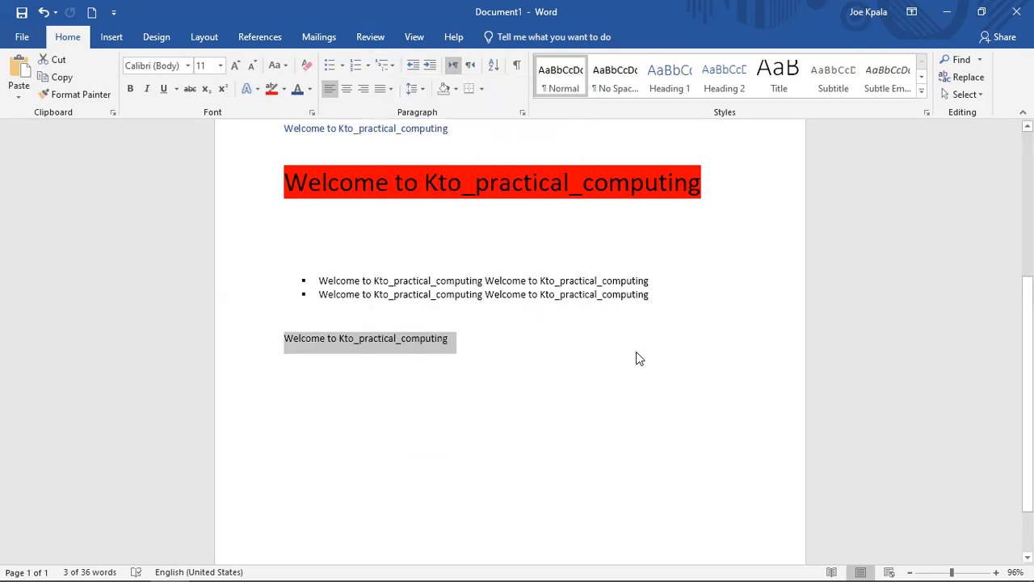
Try a bottom border on the single line, undo it, and preview All Borders on the empty line beneath
{"action": "left_click", "coordinate": [480, 90]}
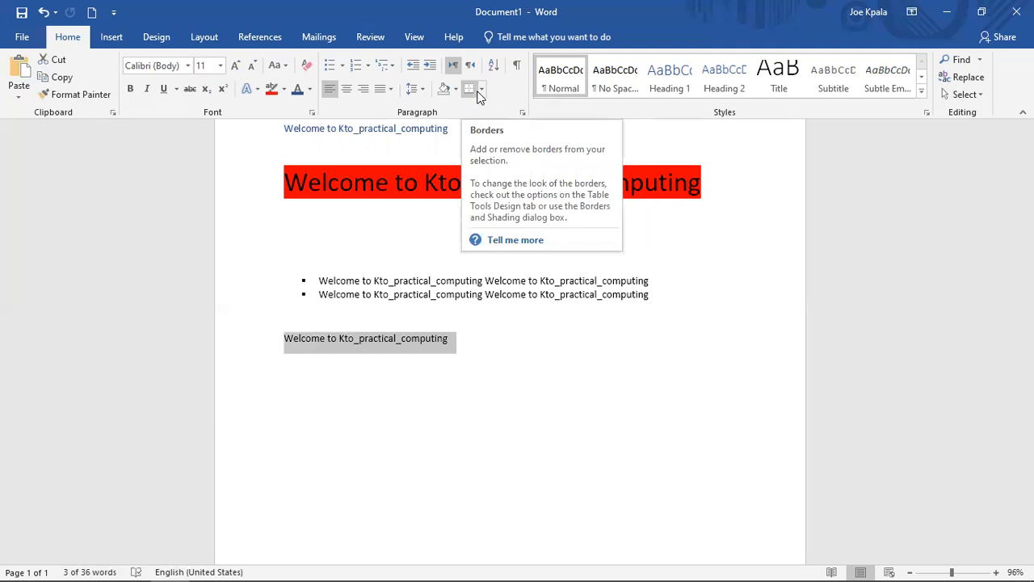
{"action": "left_click", "coordinate": [478, 93]}
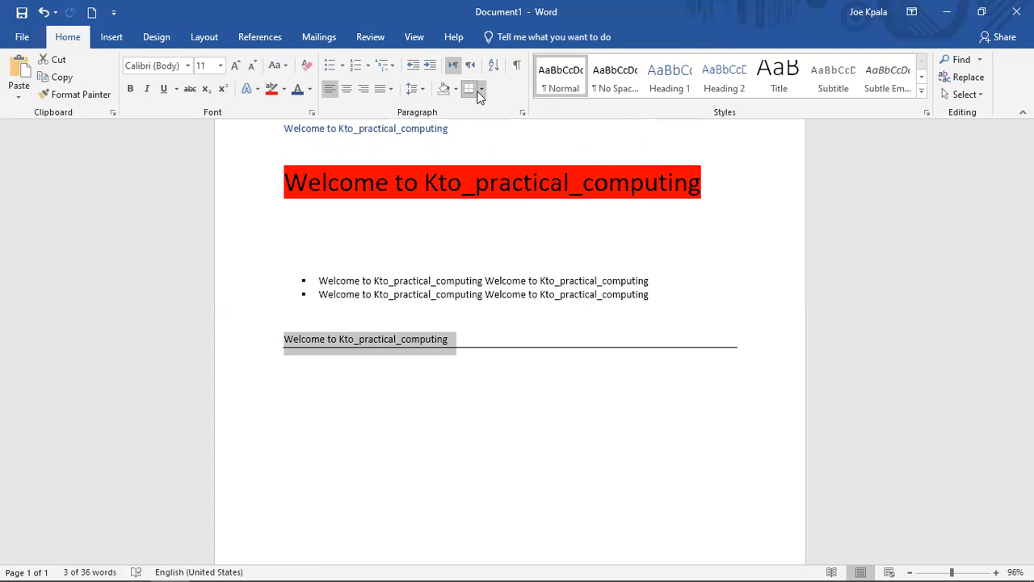
{"action": "key", "text": "ctrl+z"}
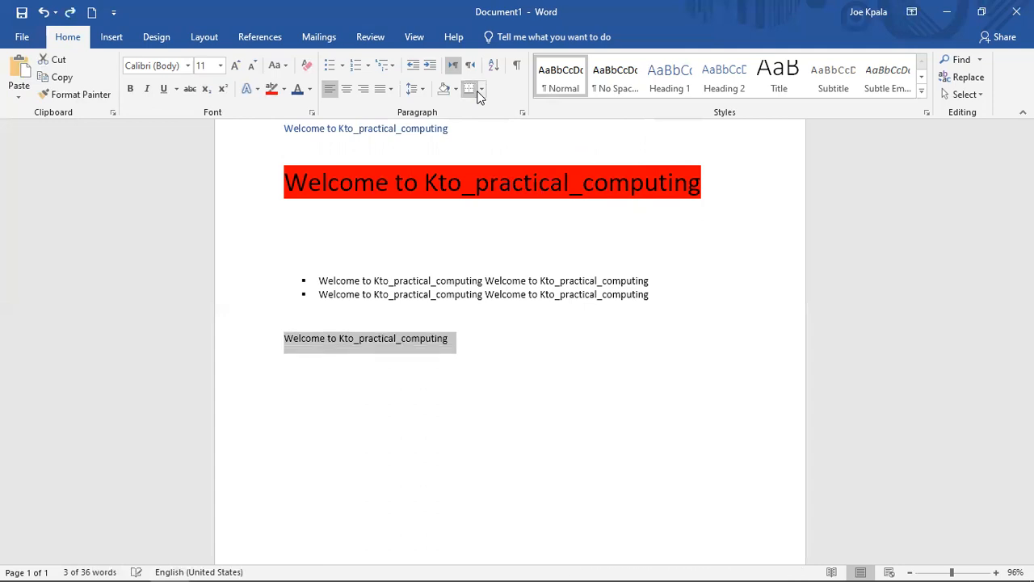
{"action": "left_click", "coordinate": [540, 365]}
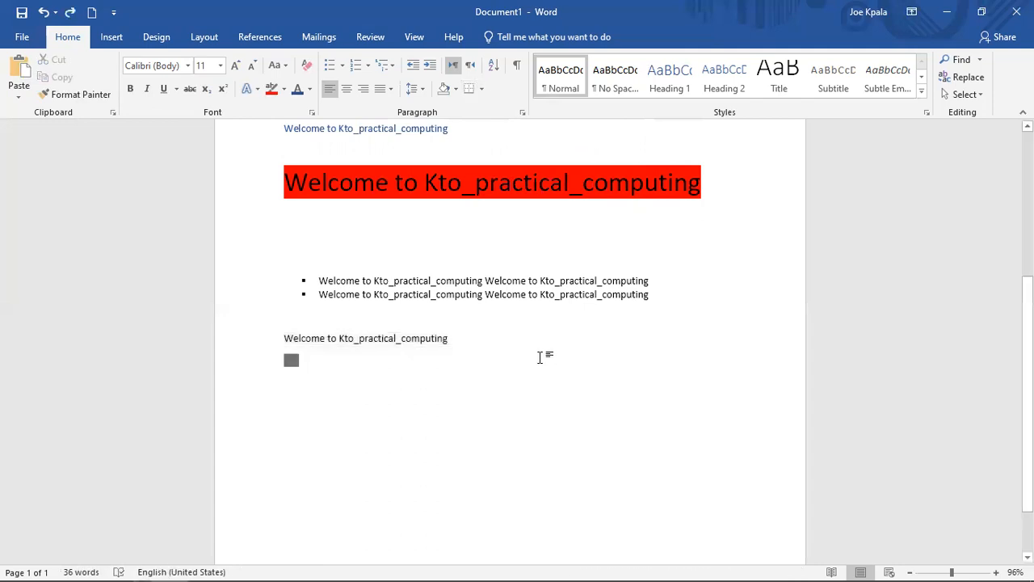
{"action": "left_click", "coordinate": [483, 91]}
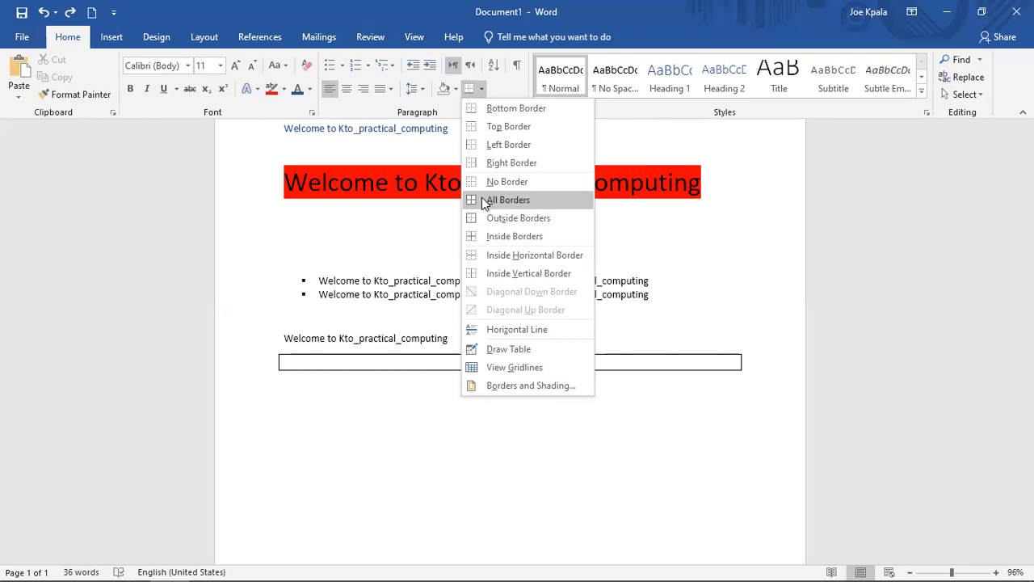
{"action": "left_click", "coordinate": [464, 455]}
Apply a bottom border and All Borders to the two bulleted lines and the blank line above them
{"action": "mouse_move", "coordinate": [319, 280]}
{"action": "left_mouse_down"}
{"action": "mouse_move", "coordinate": [437, 294]}
{"action": "mouse_move", "coordinate": [631, 278]}
{"action": "mouse_move", "coordinate": [656, 303]}
{"action": "left_mouse_up"}
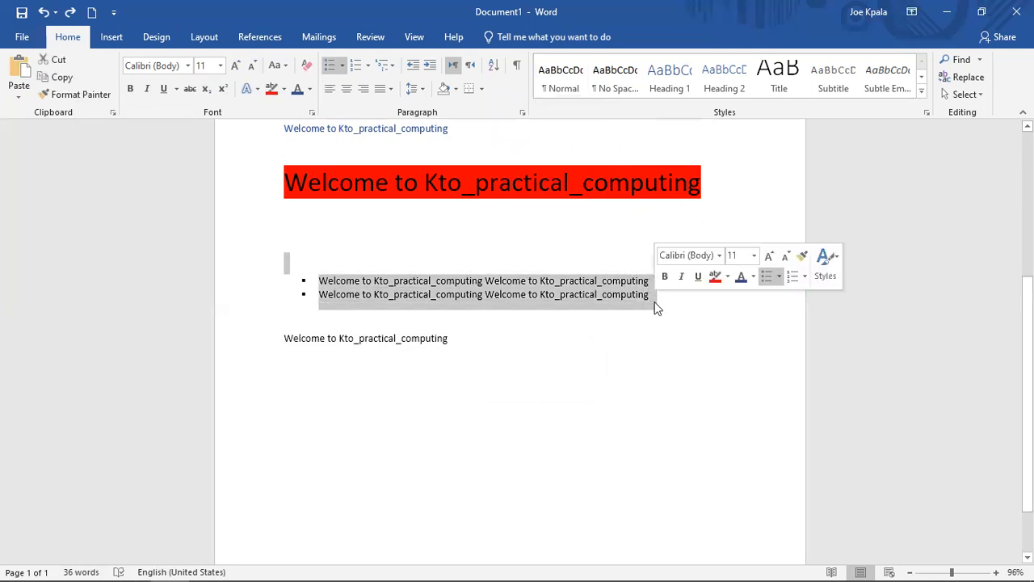
{"action": "left_click", "coordinate": [474, 90]}
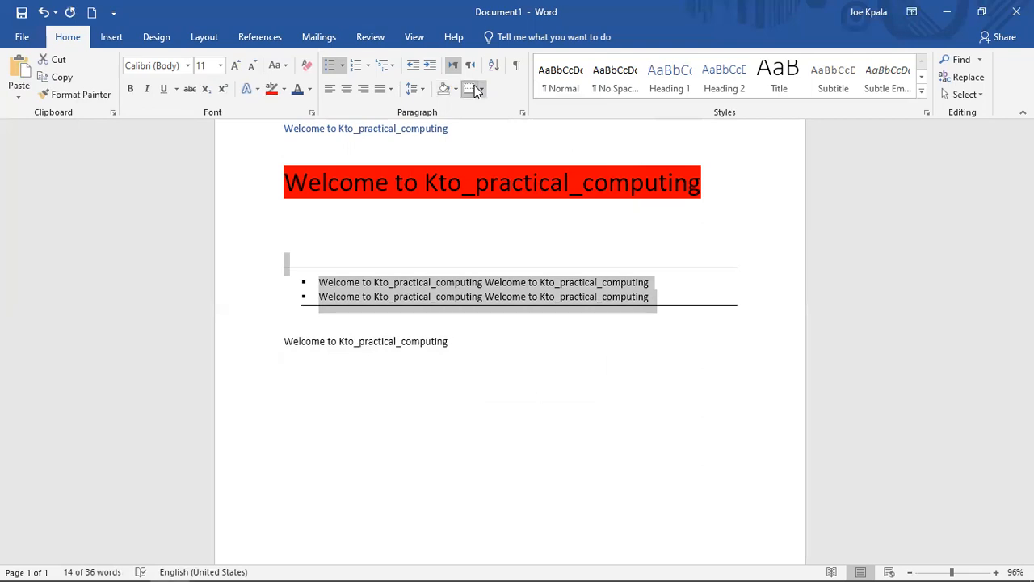
{"action": "left_click", "coordinate": [481, 88]}
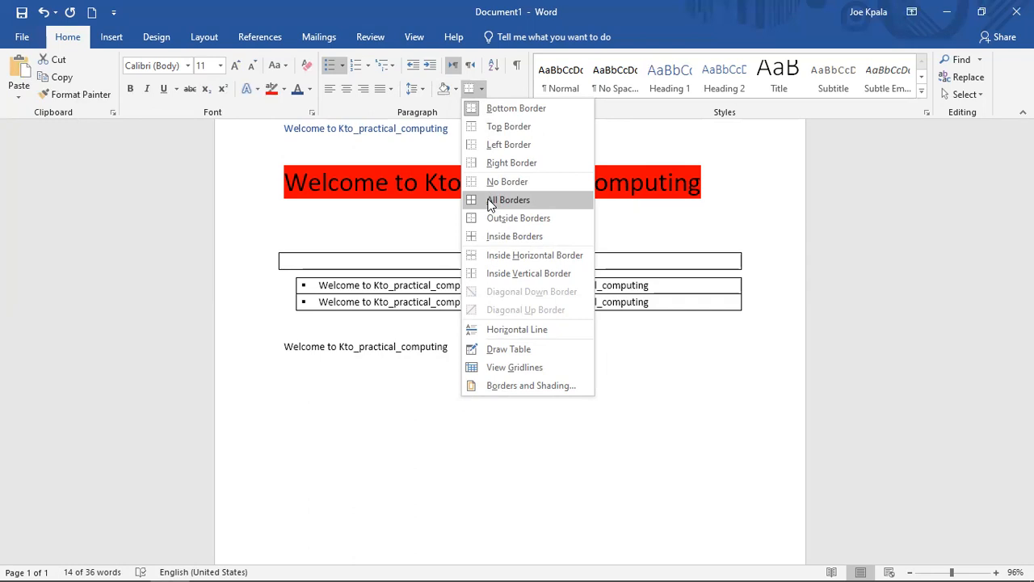
{"action": "left_click", "coordinate": [491, 204]}
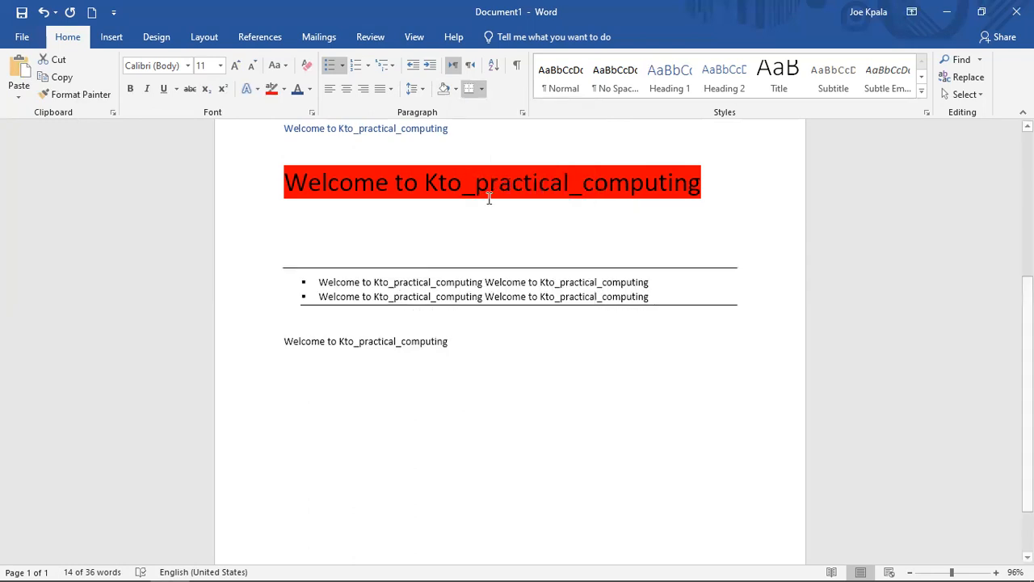
{"action": "left_click", "coordinate": [525, 390]}
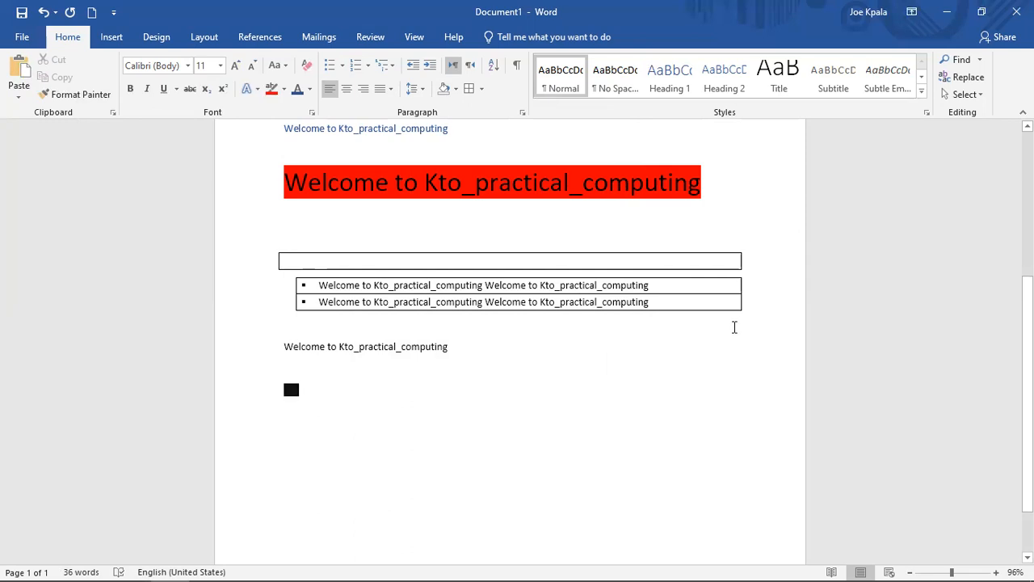
{"action": "left_click", "coordinate": [560, 336]}
Undo the border changes on the bulleted lines and the blank line above them
{"action": "left_click_drag", "start_coordinate": [749, 312], "coordinate": [597, 281]}
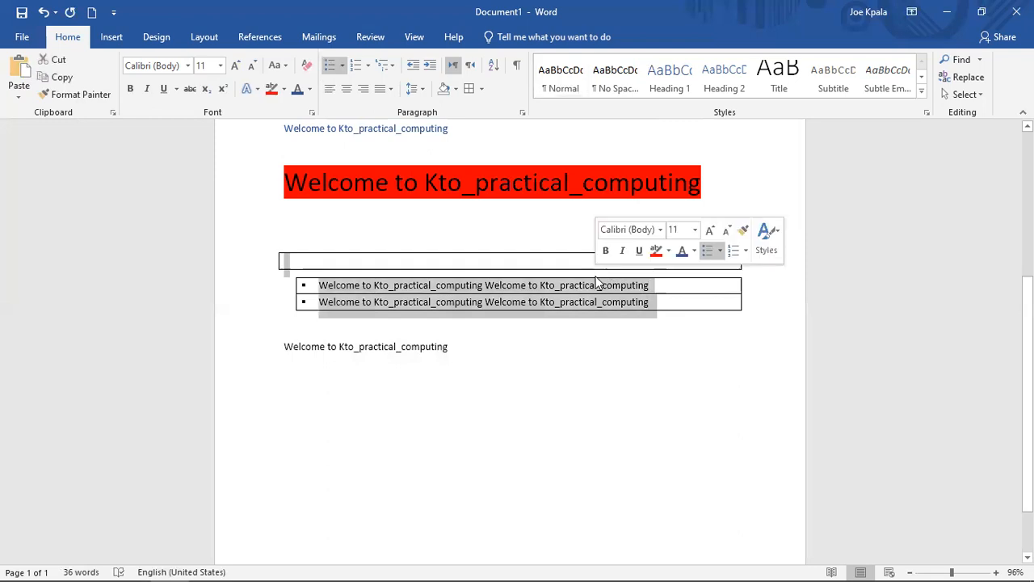
{"action": "key", "text": "ctrl+z"}
{"action": "key", "text": "ctrl+z"}
{"action": "key", "text": "ctrl+z"}
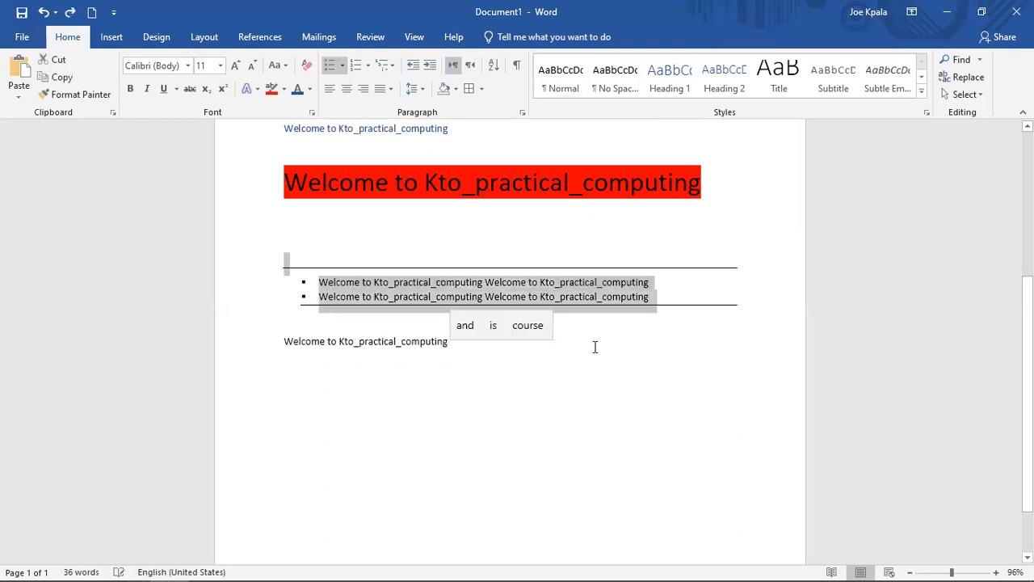
{"action": "left_click", "coordinate": [632, 393]}
Apply All Borders to the two bulleted lines
{"action": "left_click", "coordinate": [658, 298]}
{"action": "left_click_drag", "start_coordinate": [617, 274], "coordinate": [321, 281]}
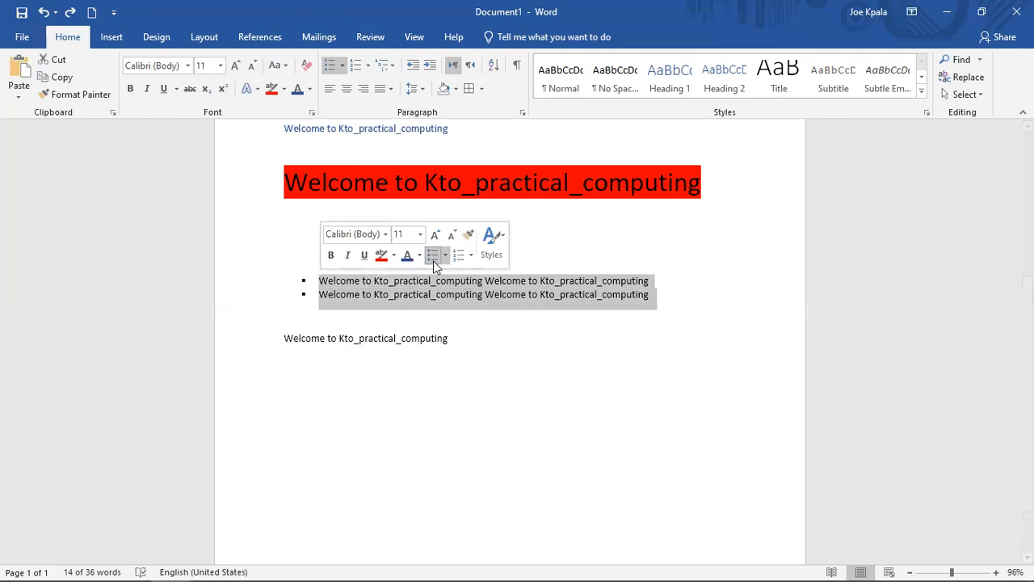
{"action": "left_click", "coordinate": [480, 94]}
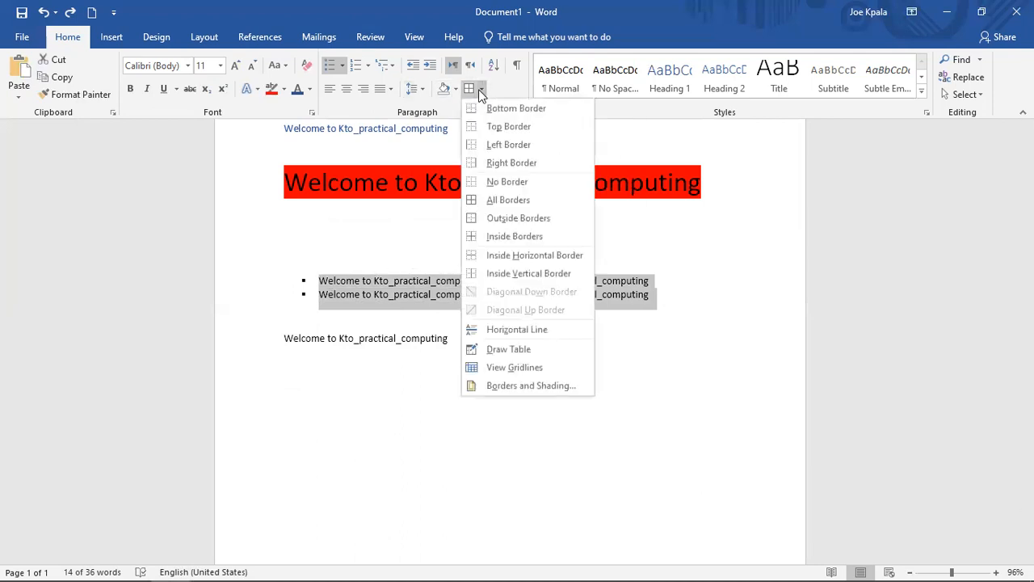
{"action": "left_click", "coordinate": [481, 91]}
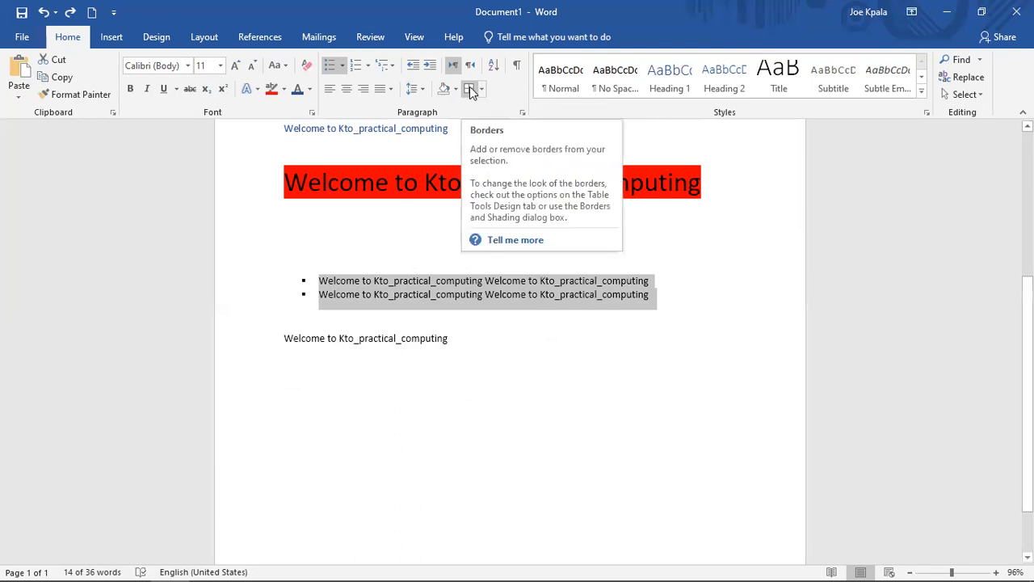
{"action": "left_click", "coordinate": [469, 88]}
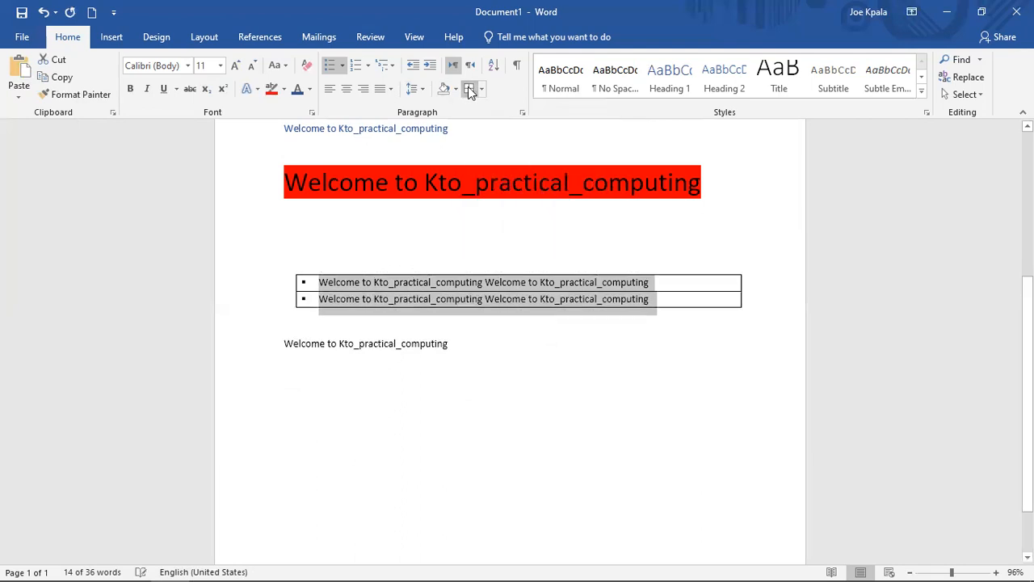
{"action": "left_click", "coordinate": [522, 369]}
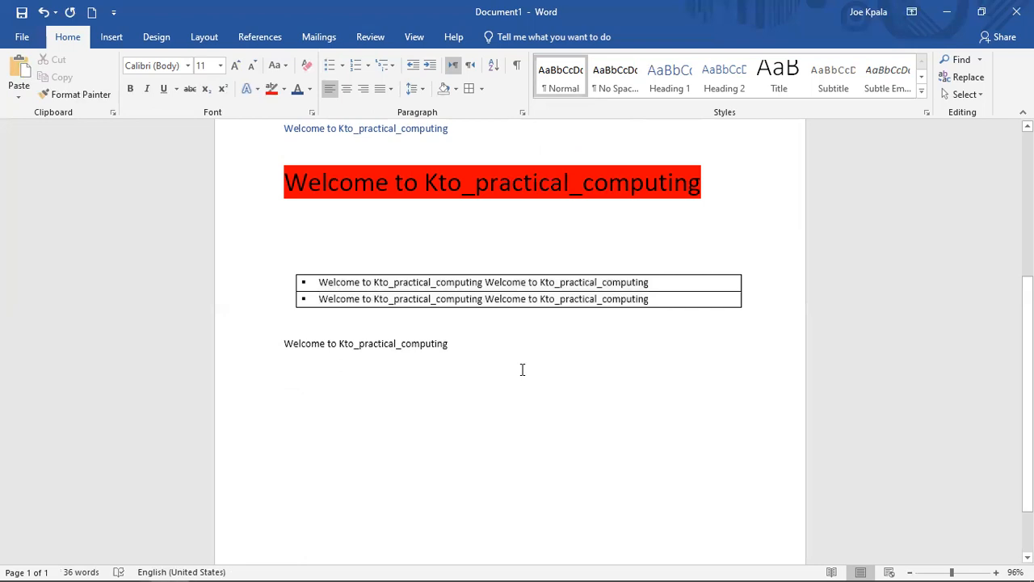
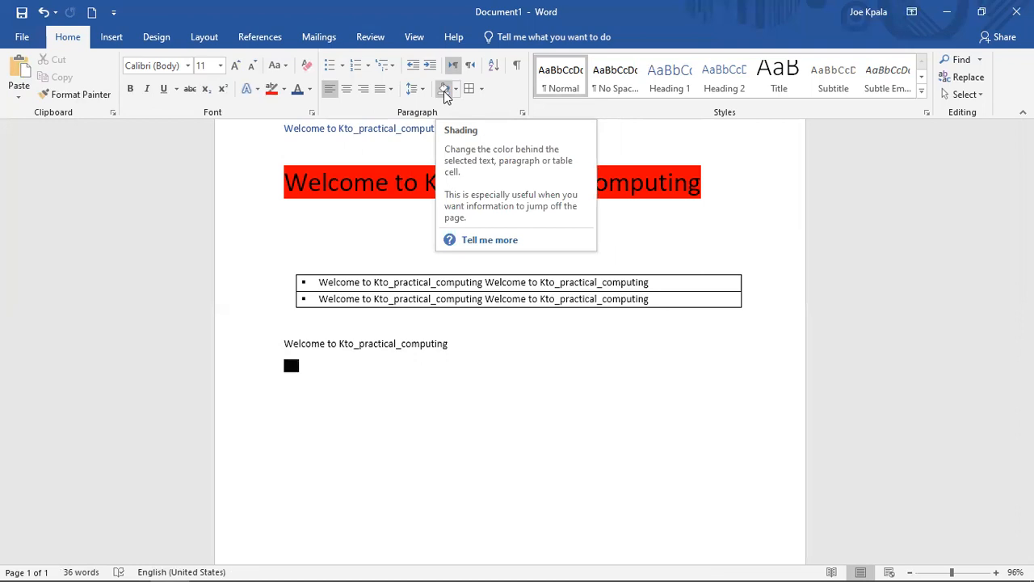
Try to copy the formatting of the blank line below the red heading onto part of the first bulleted line with Format Painter
{"action": "left_click", "coordinate": [535, 347]}
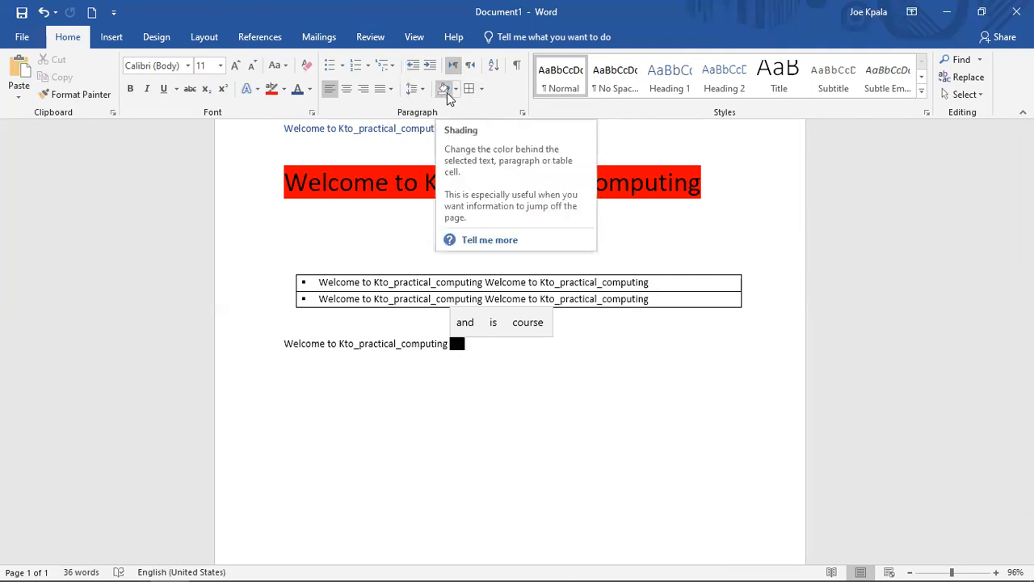
{"action": "left_click", "coordinate": [393, 228]}
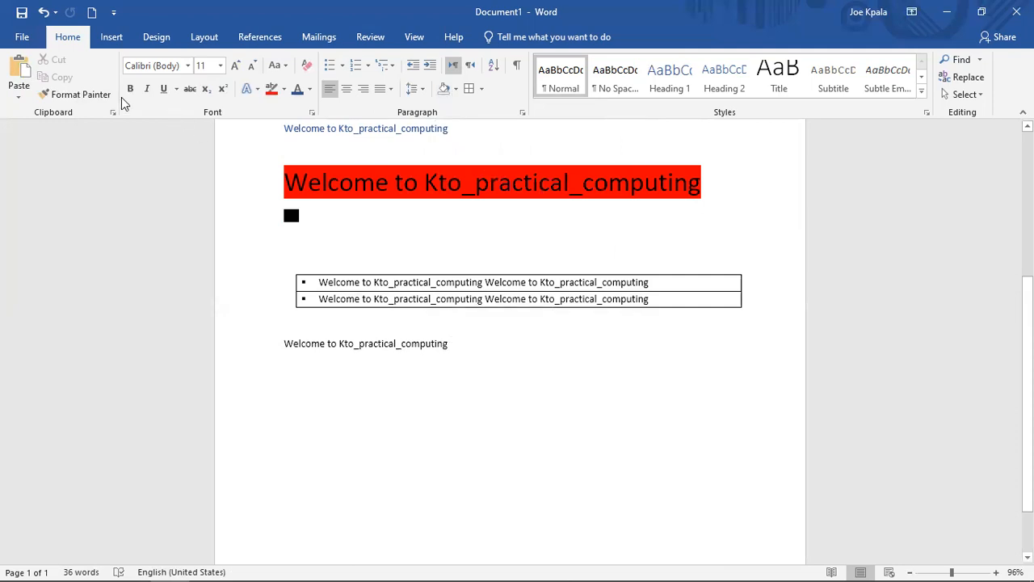
{"action": "left_click", "coordinate": [81, 95]}
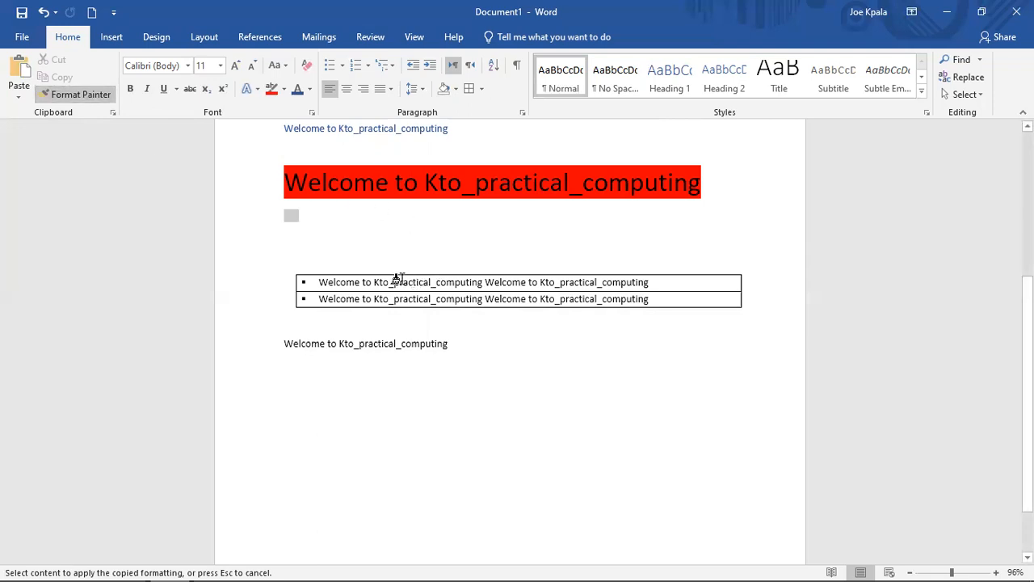
{"action": "left_click_drag", "start_coordinate": [408, 279], "coordinate": [649, 283]}
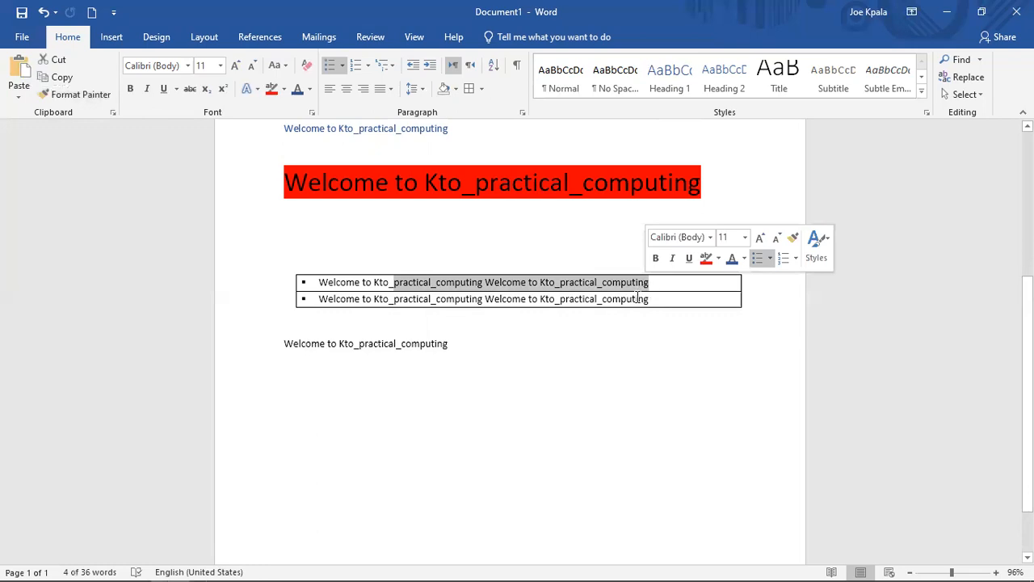
{"action": "left_click", "coordinate": [638, 298]}
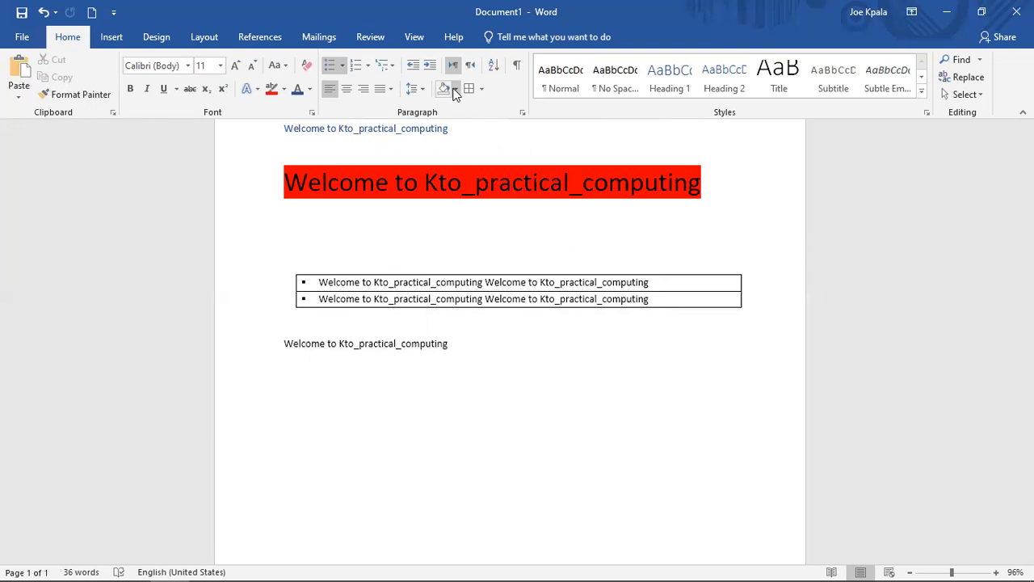
Apply standard orange shading to the single line below the bulleted list
{"action": "left_click", "coordinate": [454, 89]}
{"action": "left_click", "coordinate": [417, 210]}
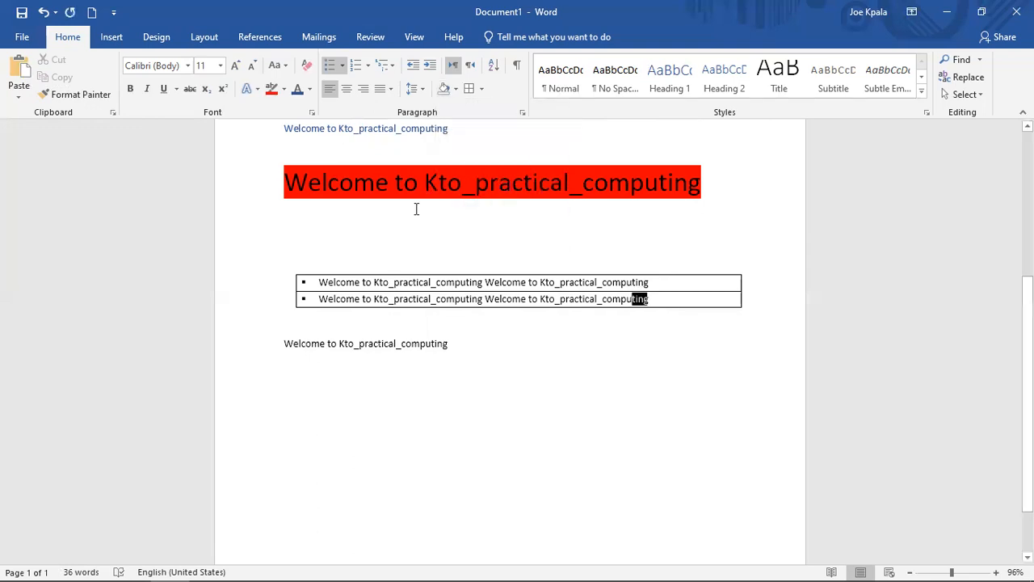
{"action": "left_click_drag", "start_coordinate": [447, 179], "coordinate": [460, 180]}
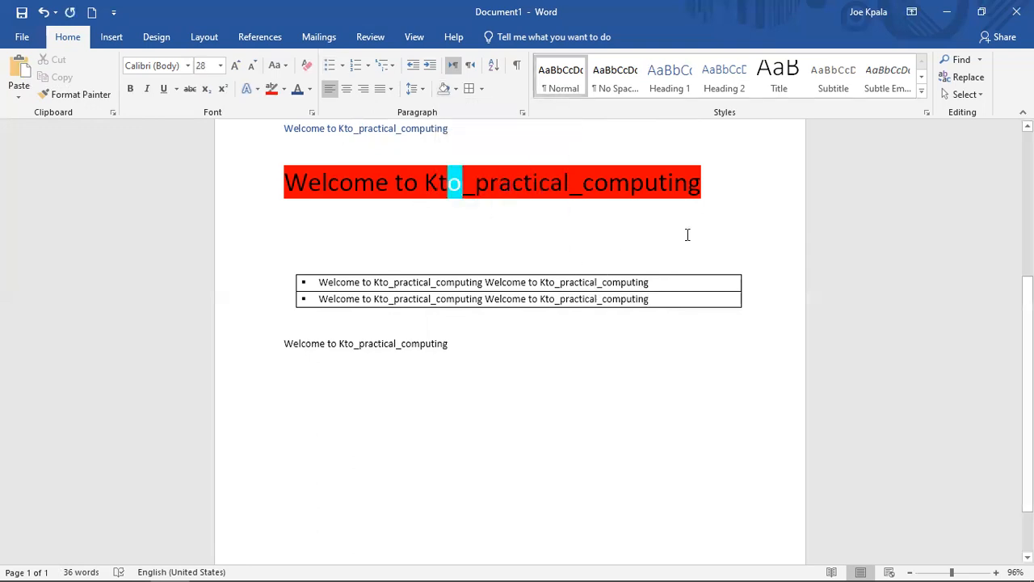
{"action": "left_click_drag", "start_coordinate": [452, 344], "coordinate": [279, 344]}
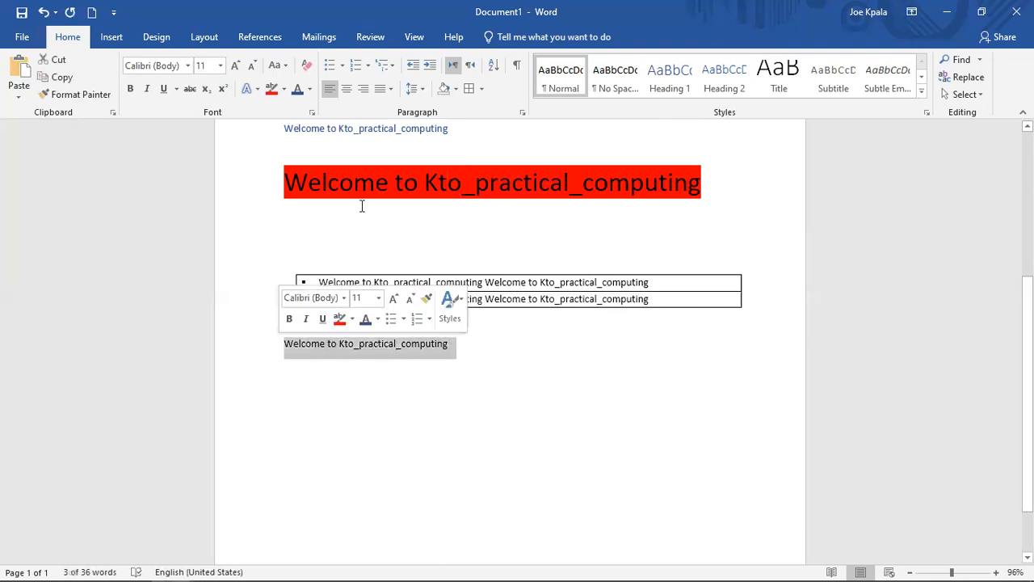
{"action": "left_click", "coordinate": [456, 90]}
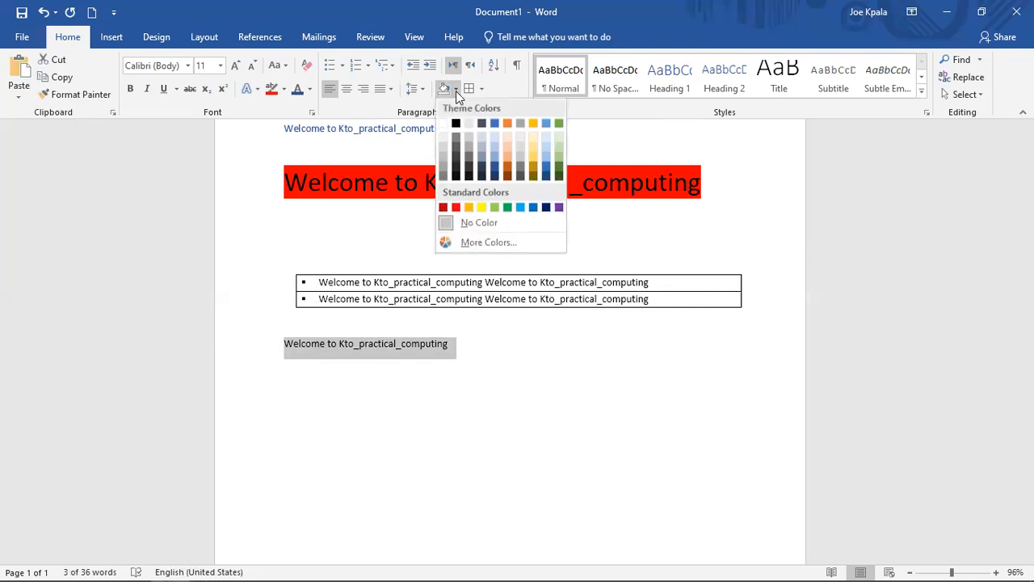
{"action": "left_click", "coordinate": [467, 208]}
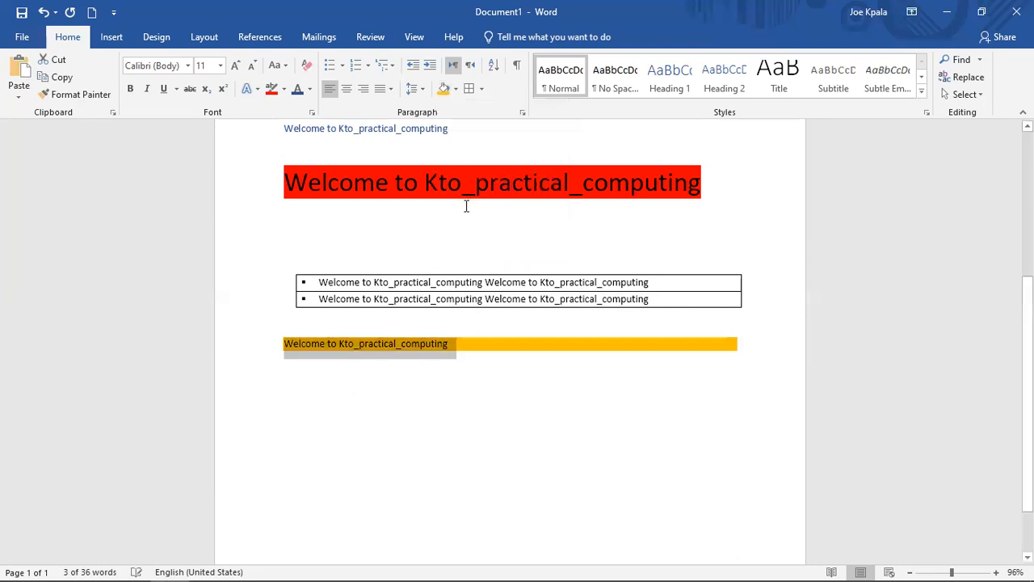
{"action": "left_click", "coordinate": [423, 390]}
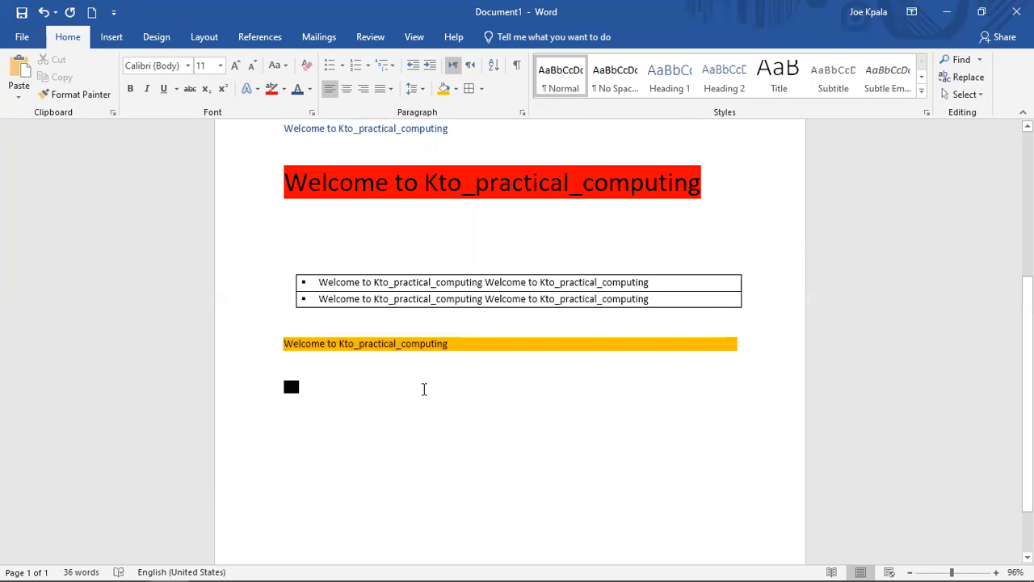
Try to copy the formatting of the blank line below the orange line onto part of the second bulleted line with Format Painter
{"action": "left_click", "coordinate": [86, 91]}
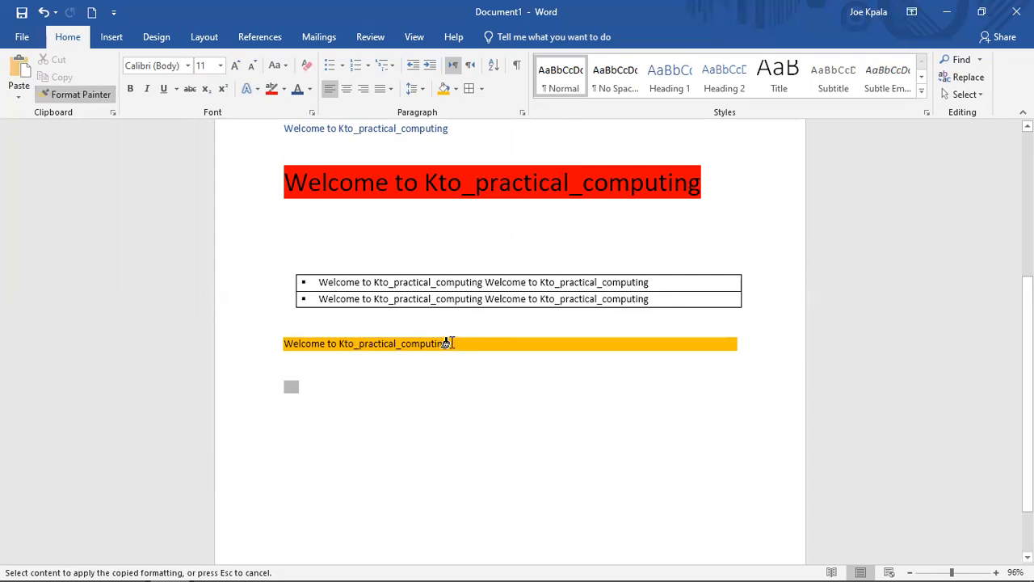
{"action": "mouse_move", "coordinate": [517, 299]}
{"action": "left_mouse_down"}
{"action": "mouse_move", "coordinate": [347, 293]}
{"action": "mouse_move", "coordinate": [390, 298]}
{"action": "left_mouse_up"}
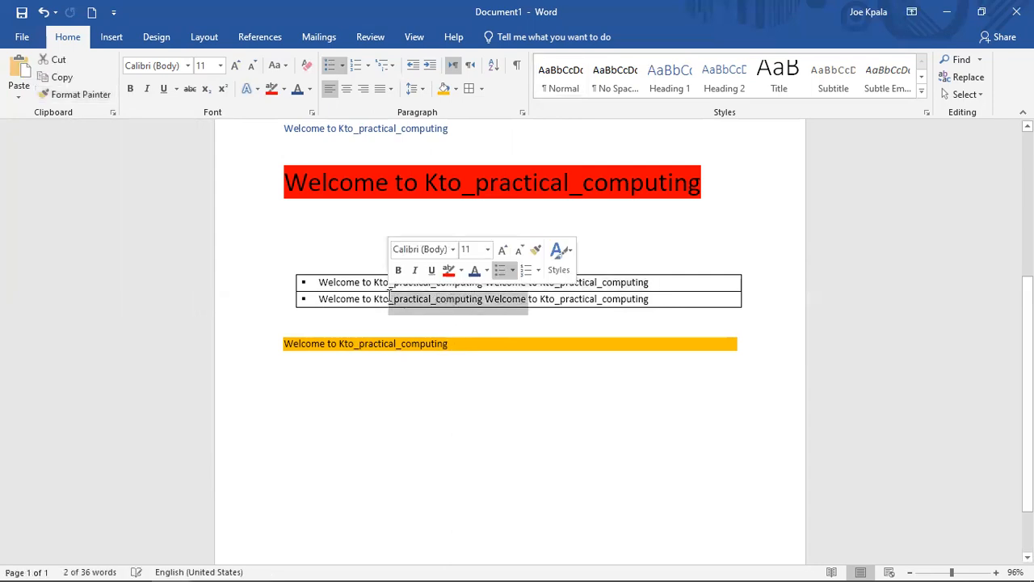
{"action": "left_click", "coordinate": [411, 300]}
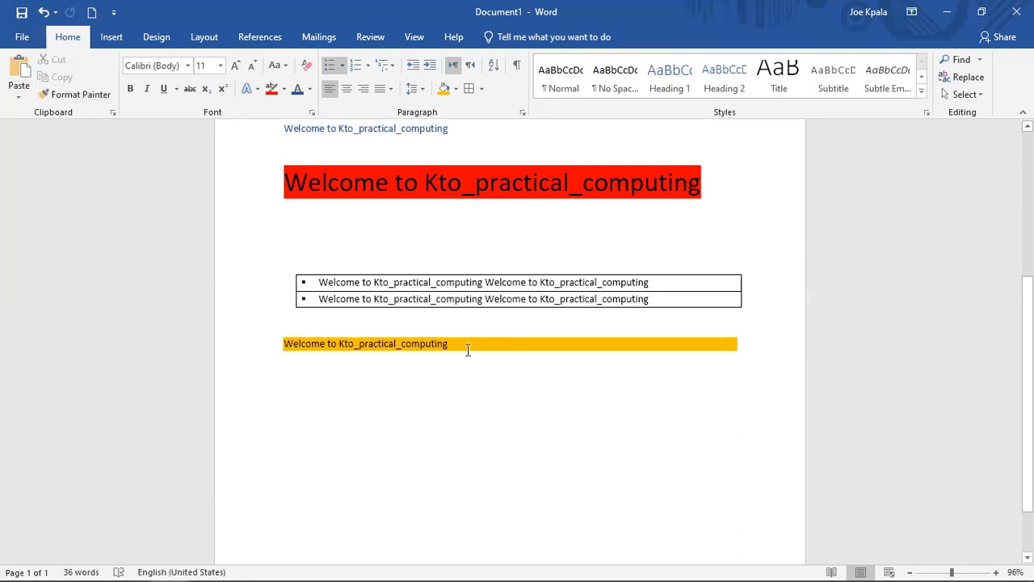
Try to copy the orange-shaded line's formatting onto part of the second bulleted line with Format Painter
{"action": "left_click_drag", "start_coordinate": [428, 348], "coordinate": [279, 358]}
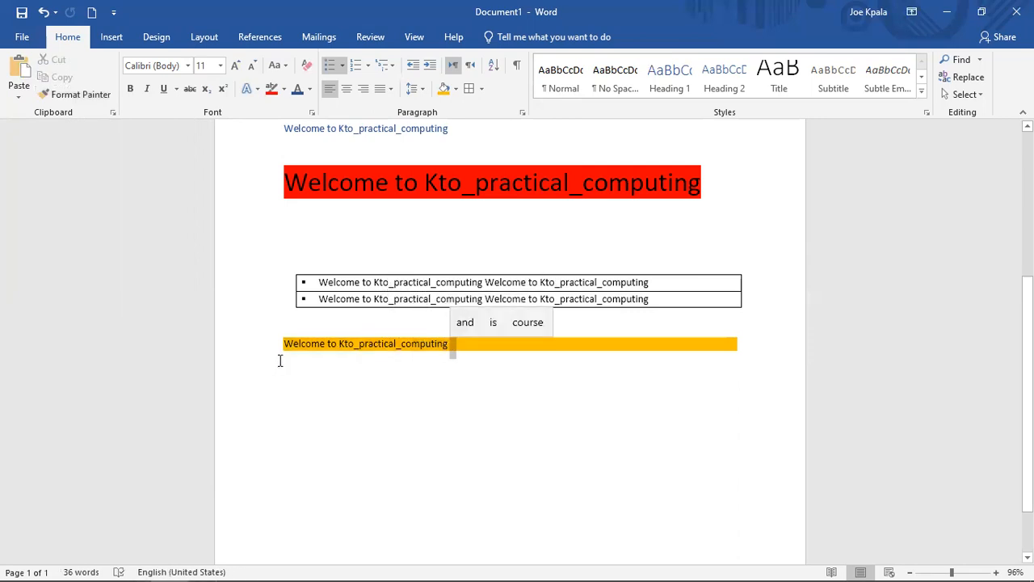
{"action": "left_click", "coordinate": [76, 95]}
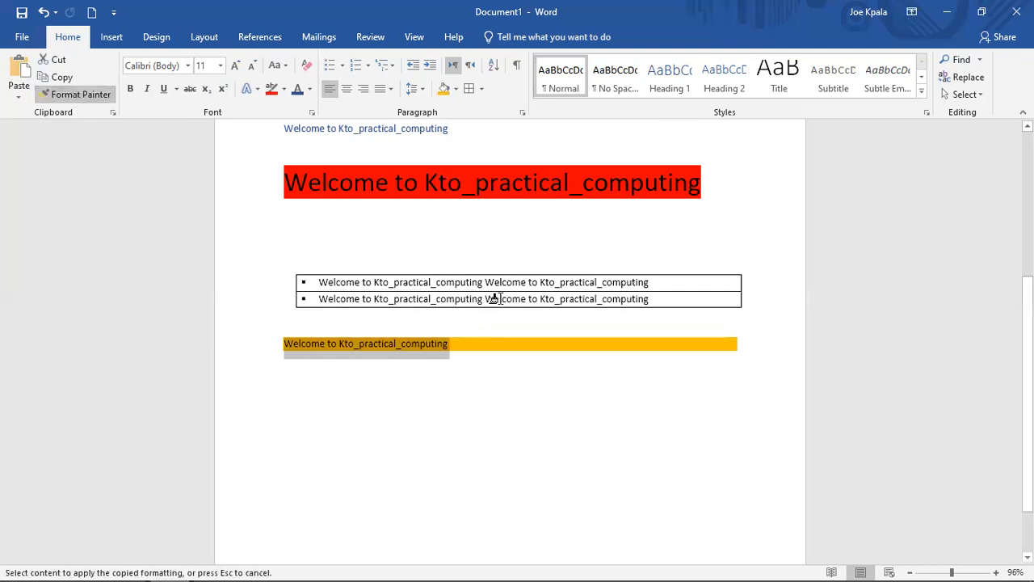
{"action": "left_click_drag", "start_coordinate": [495, 299], "coordinate": [414, 299]}
{"action": "left_click", "coordinate": [414, 299]}
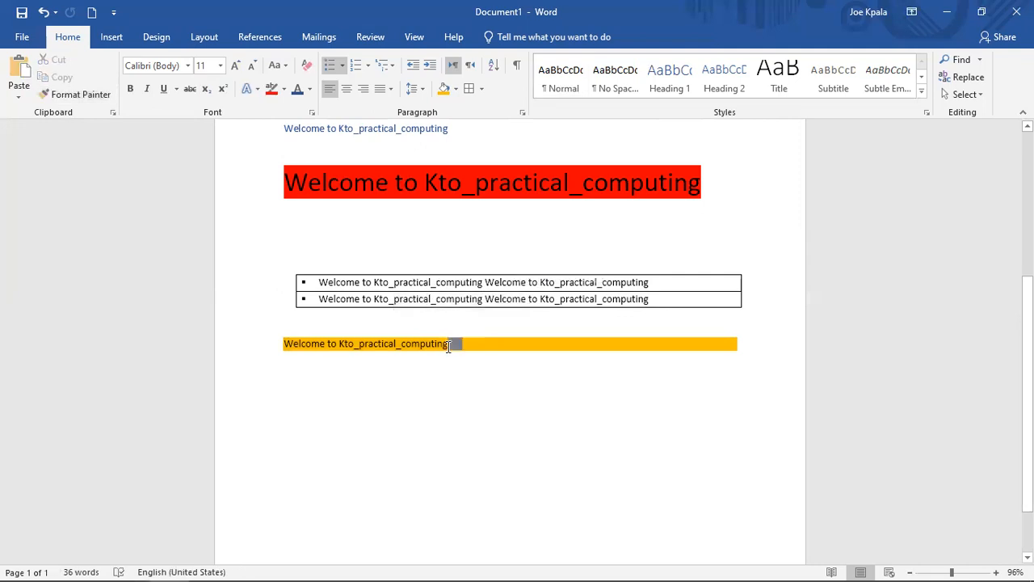
Set the shading of the orange line to No Color
{"action": "left_click", "coordinate": [455, 94]}
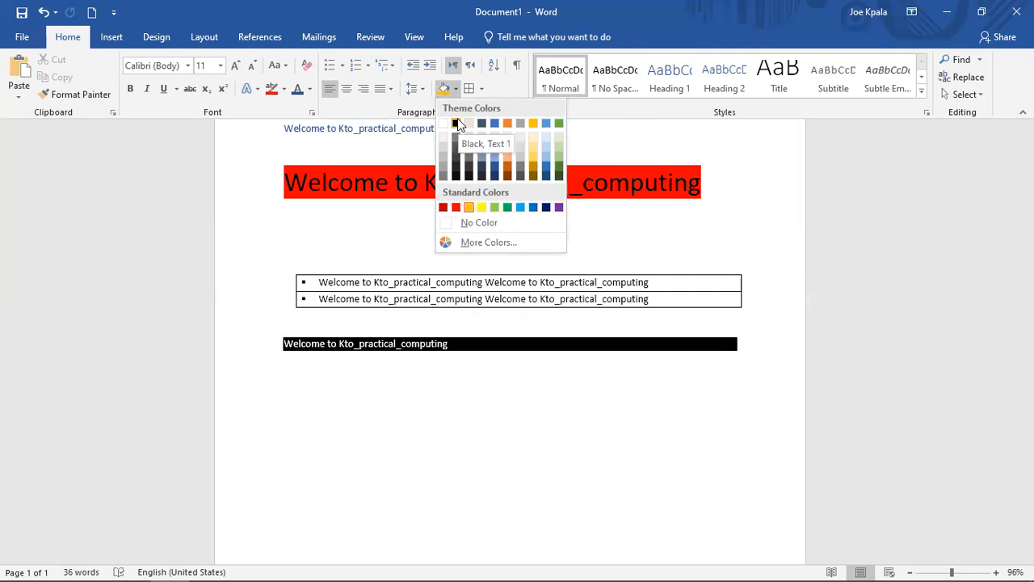
{"action": "left_click", "coordinate": [521, 227]}
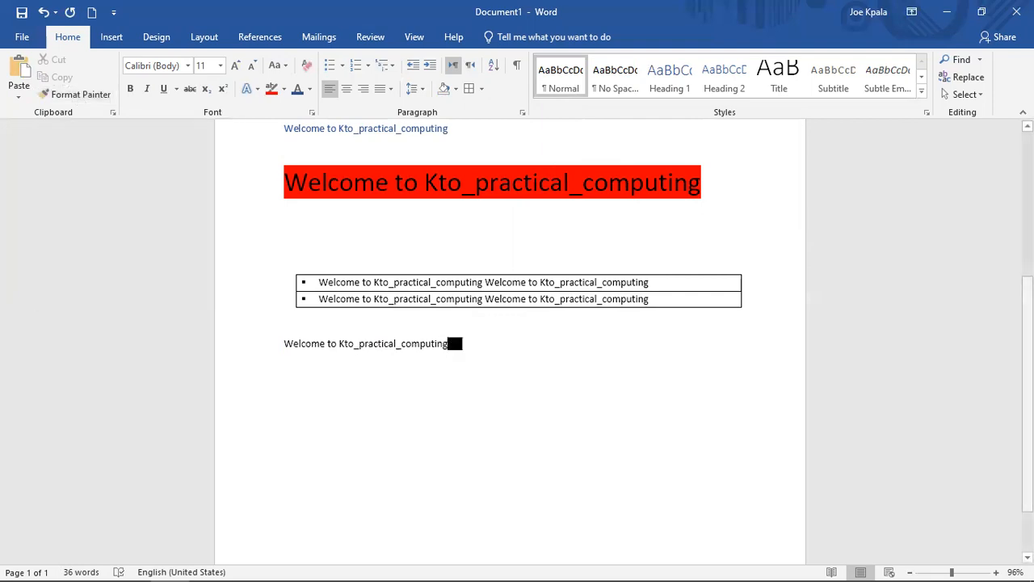
Copy the formatting of the outlined line ending in superscript 22 onto the first bulleted line with Format Painter, and undo it
{"action": "scroll", "coordinate": [518, 339], "scroll_direction": "up", "scroll_amount": 3}
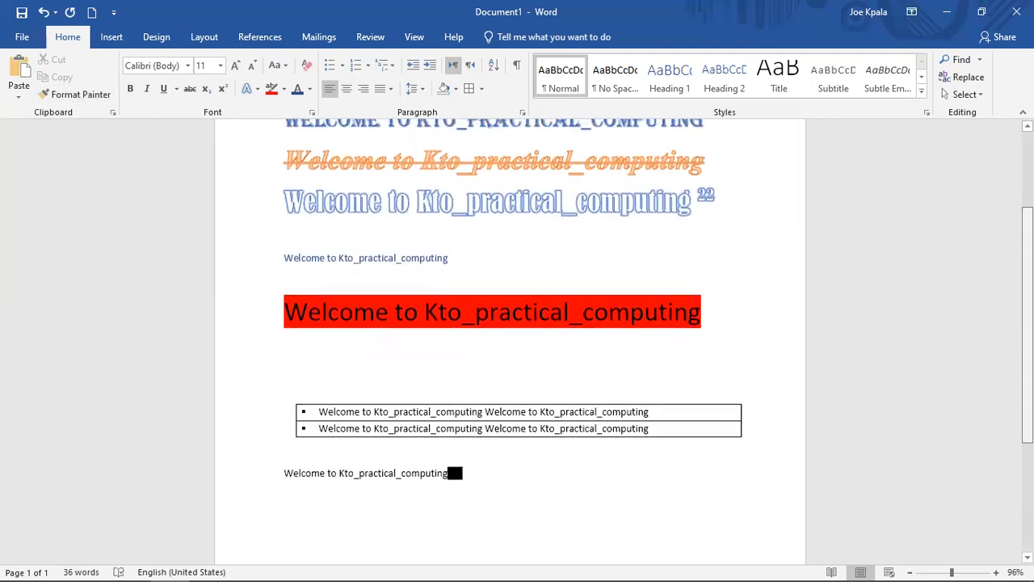
{"action": "left_click", "coordinate": [461, 279]}
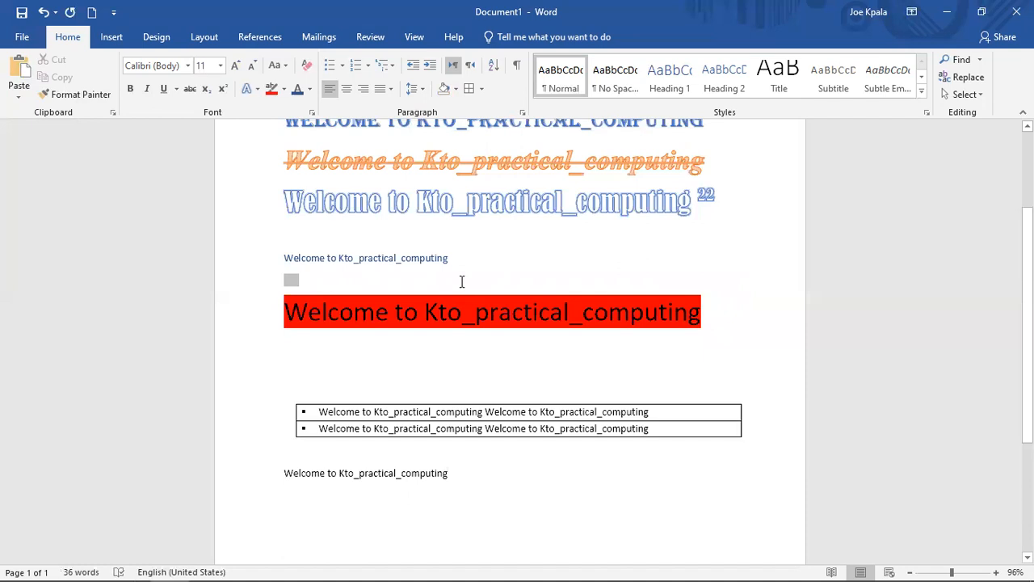
{"action": "left_click_drag", "start_coordinate": [655, 204], "coordinate": [322, 217]}
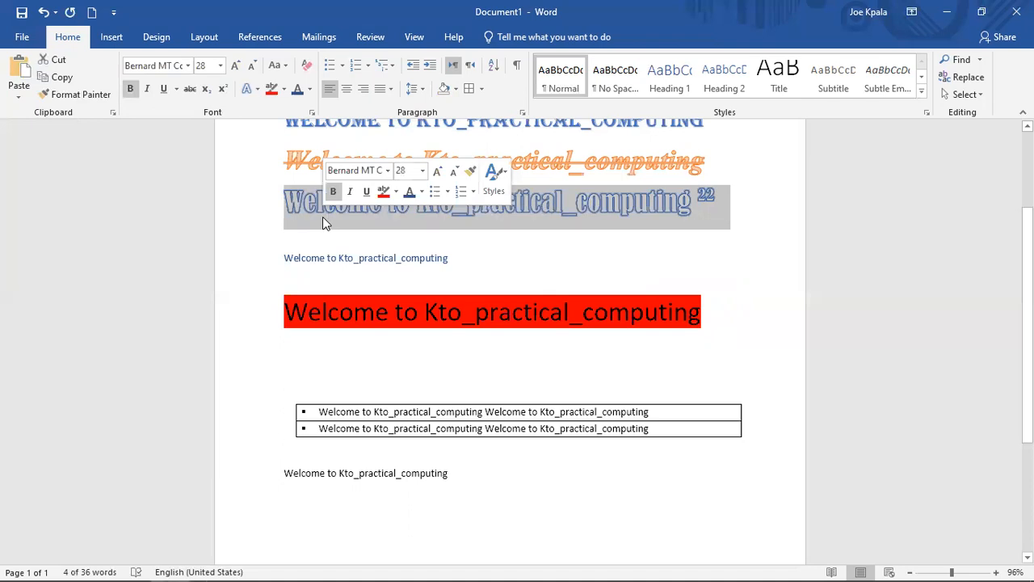
{"action": "left_click", "coordinate": [77, 87]}
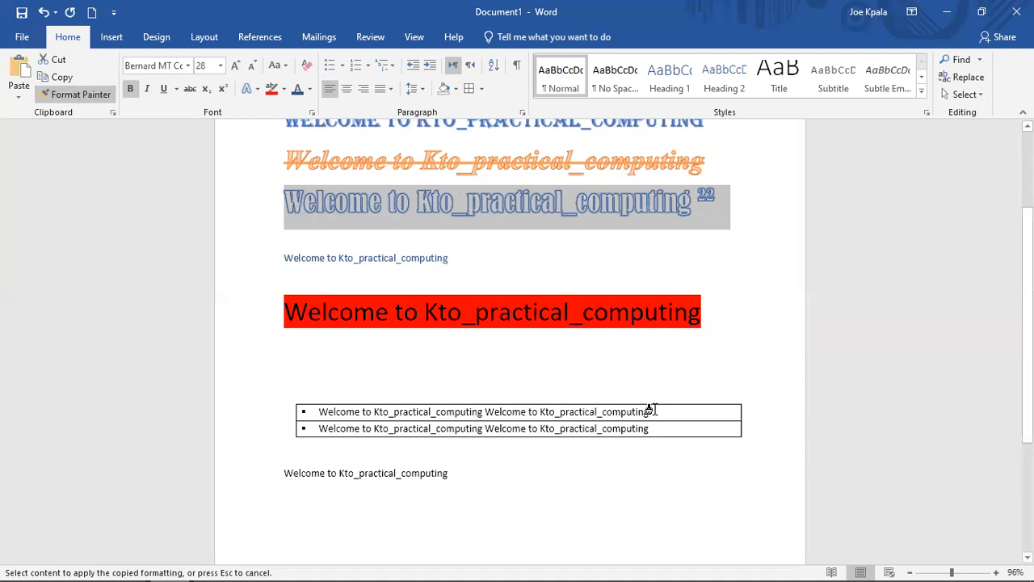
{"action": "left_click_drag", "start_coordinate": [653, 410], "coordinate": [326, 415]}
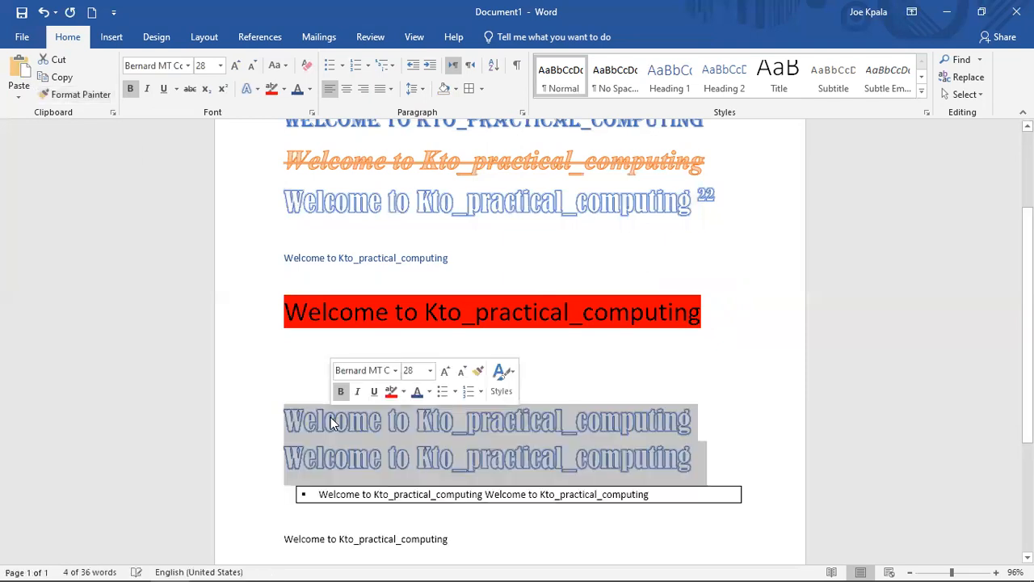
{"action": "left_click", "coordinate": [745, 364]}
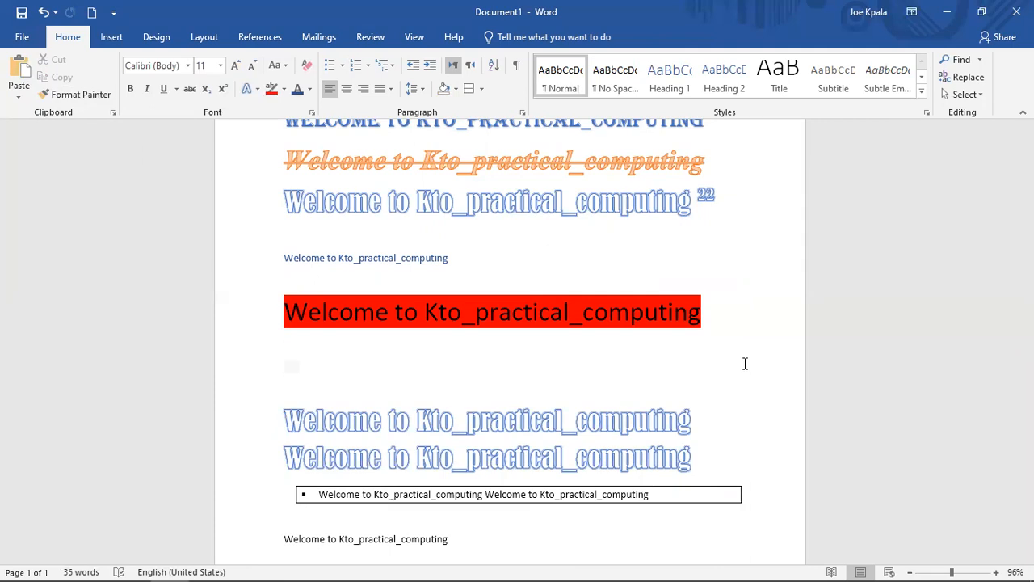
{"action": "key", "text": "ctrl+z"}
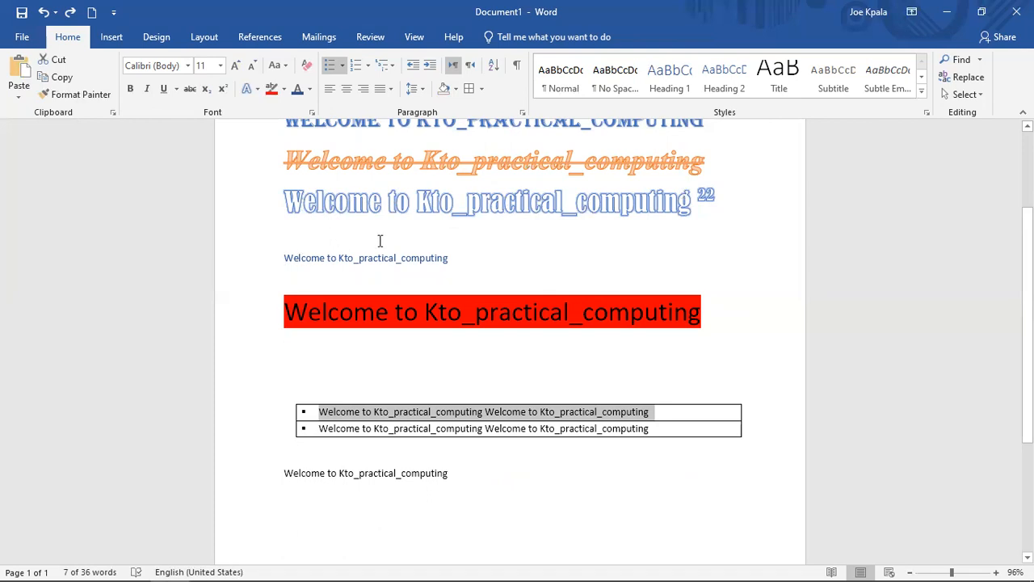
Copy the formatting of the outlined line ending in superscript 22 onto the small blue line below it with Format Painter
{"action": "left_click_drag", "start_coordinate": [709, 198], "coordinate": [302, 200]}
{"action": "double_click", "coordinate": [686, 206]}
{"action": "left_click", "coordinate": [706, 208]}
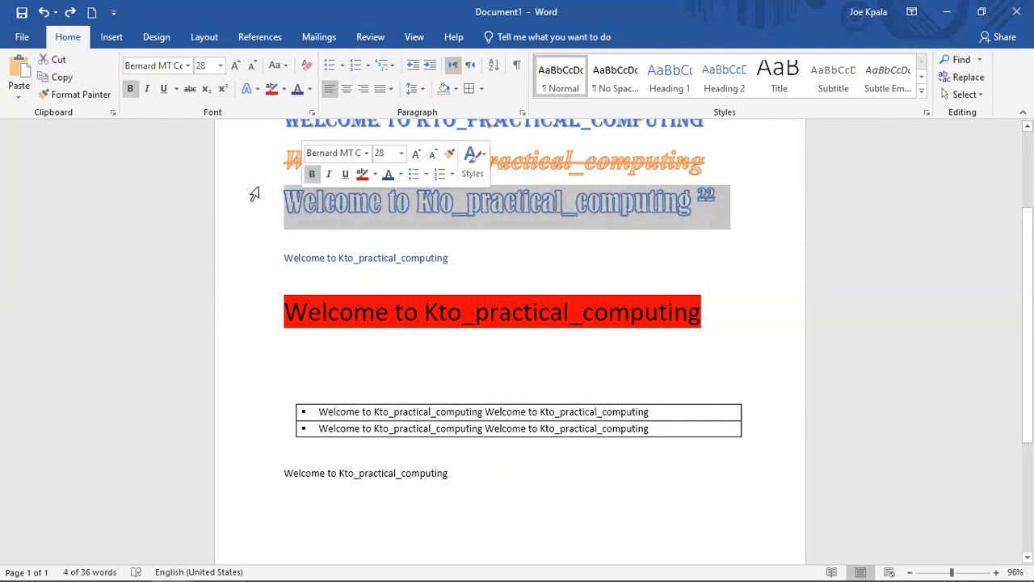
{"action": "left_click", "coordinate": [71, 97]}
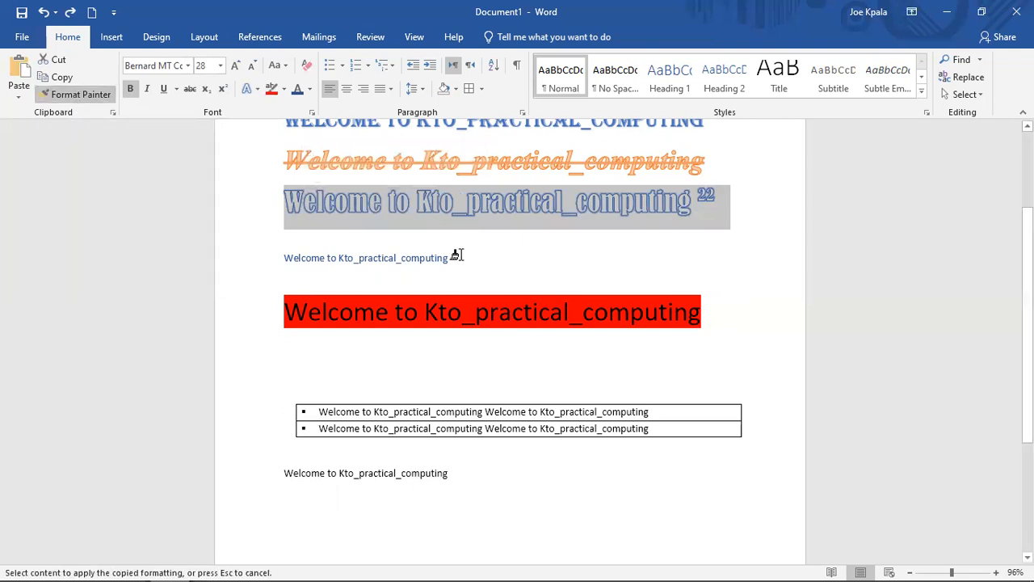
{"action": "left_click_drag", "start_coordinate": [450, 255], "coordinate": [280, 259]}
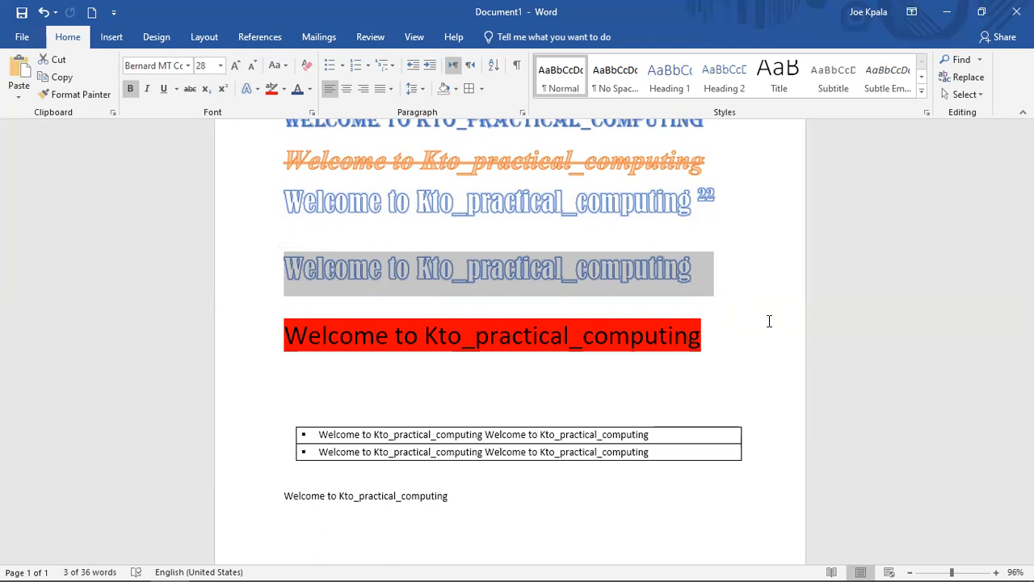
Try the No Spacing, Heading 1 and Heading 2 styles on the empty line above the red line, and finish with Heading 3
{"action": "left_click", "coordinate": [670, 300]}
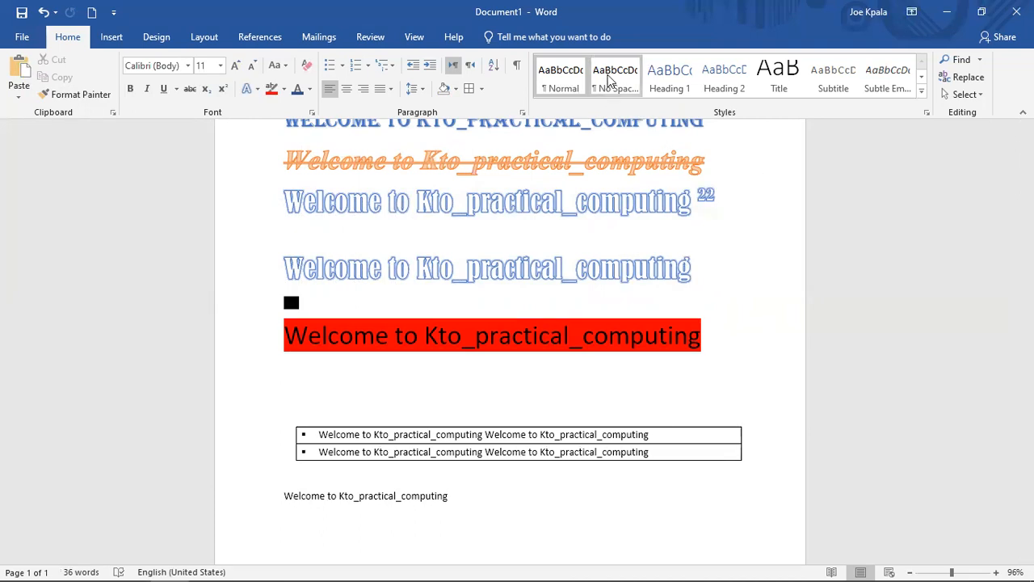
{"action": "key", "text": "ctrl+z"}
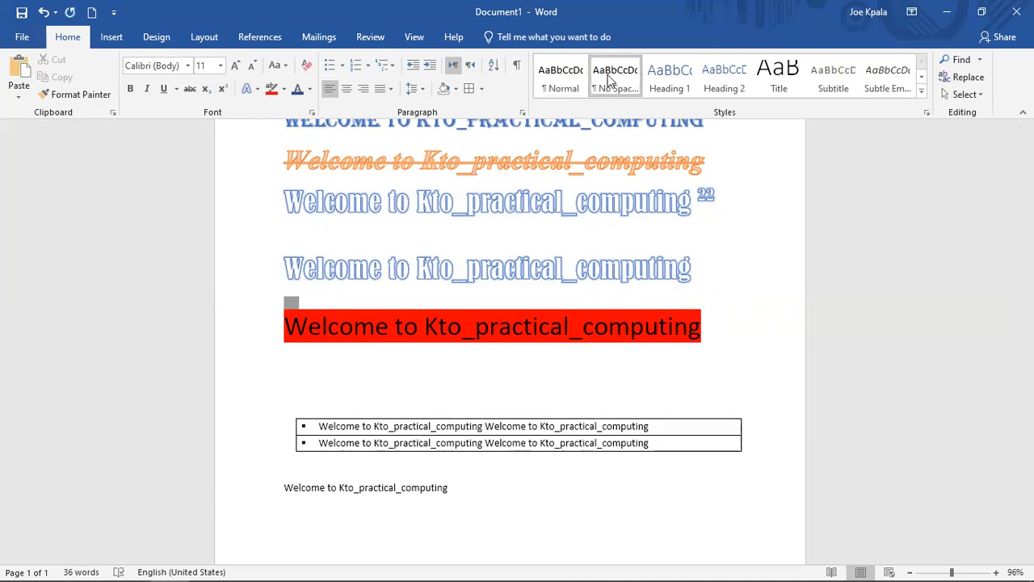
{"action": "left_click", "coordinate": [677, 81]}
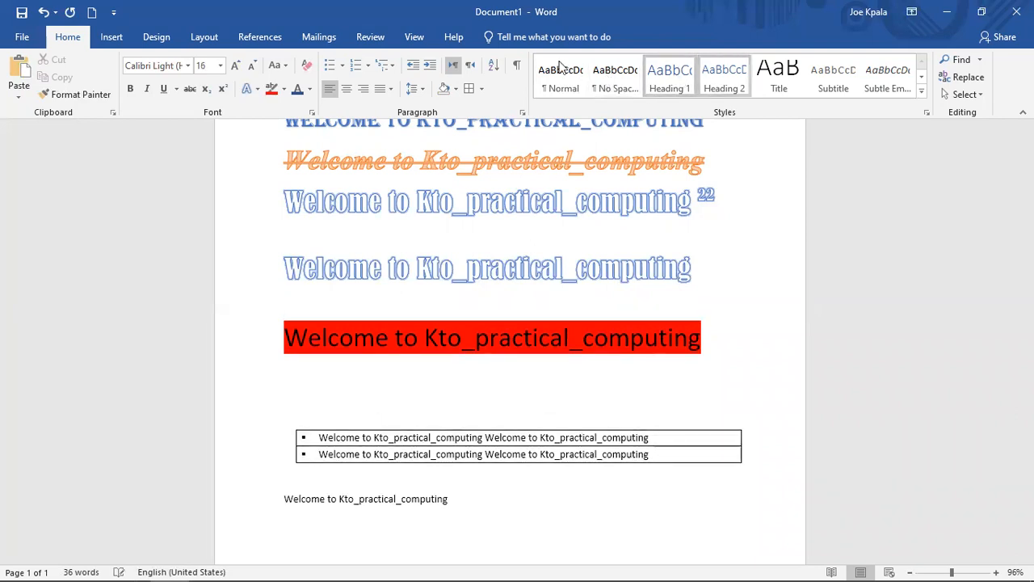
{"action": "left_click", "coordinate": [610, 85]}
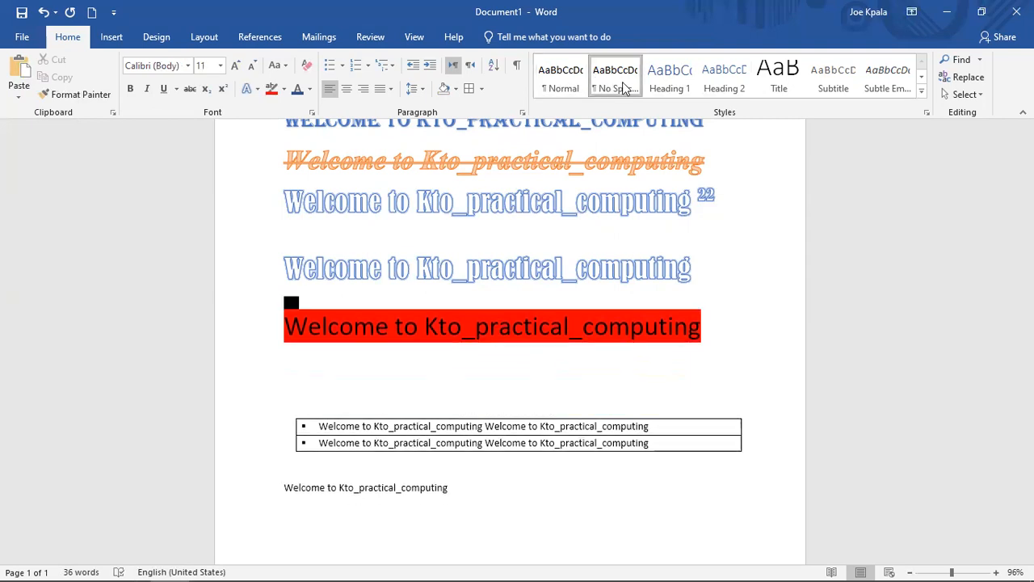
{"action": "left_click", "coordinate": [686, 82]}
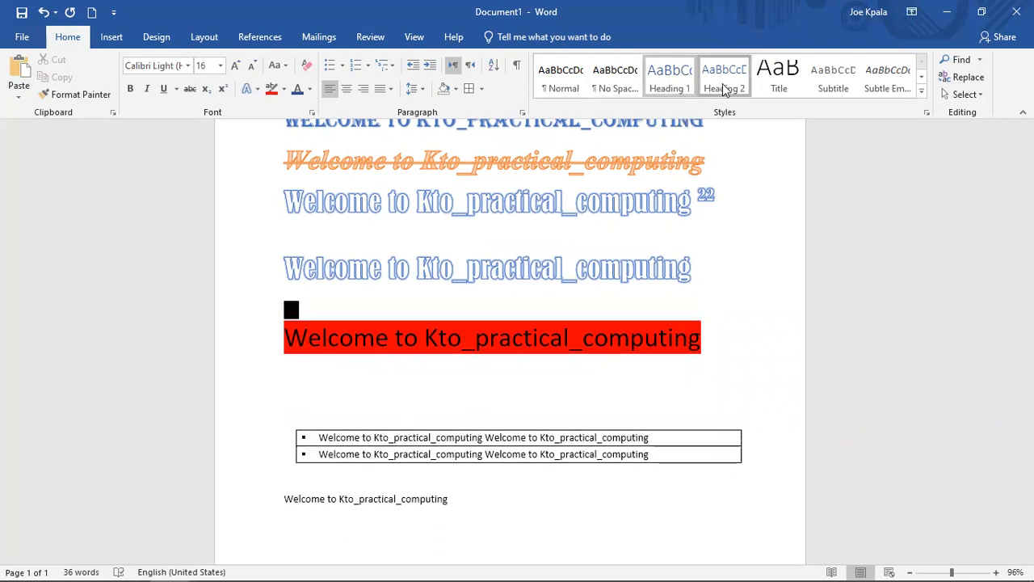
{"action": "left_click", "coordinate": [724, 81]}
{"action": "left_click", "coordinate": [778, 80]}
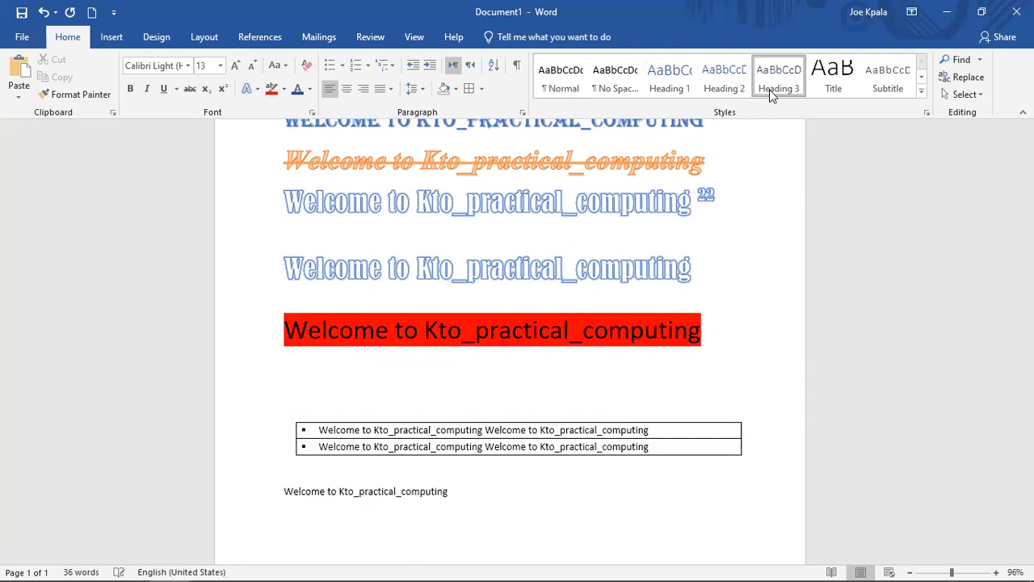
Try the Heading 4 and Heading 3 styles on the red-highlighted line, and finish with the Normal style
{"action": "left_click", "coordinate": [736, 353]}
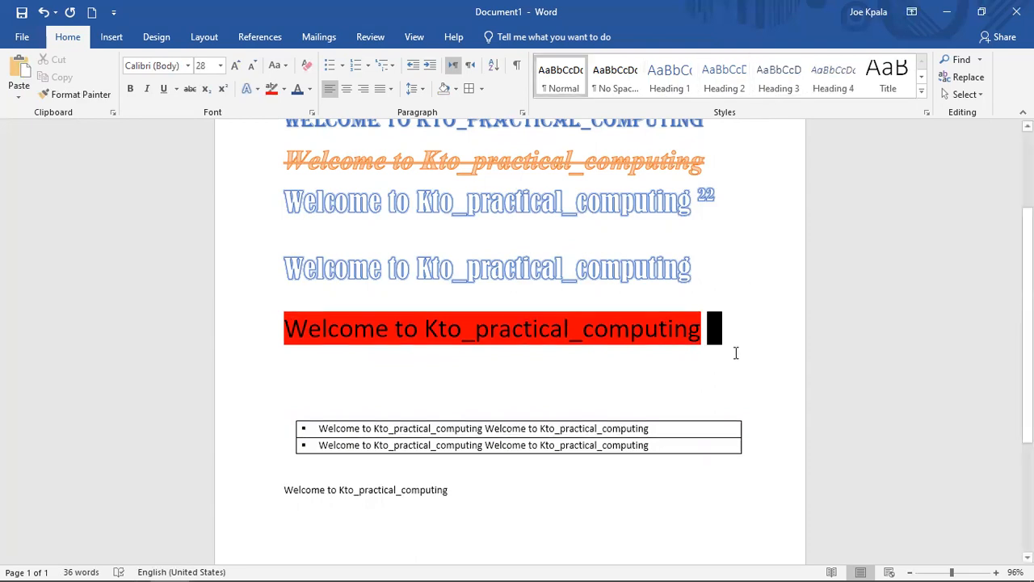
{"action": "left_click", "coordinate": [833, 85]}
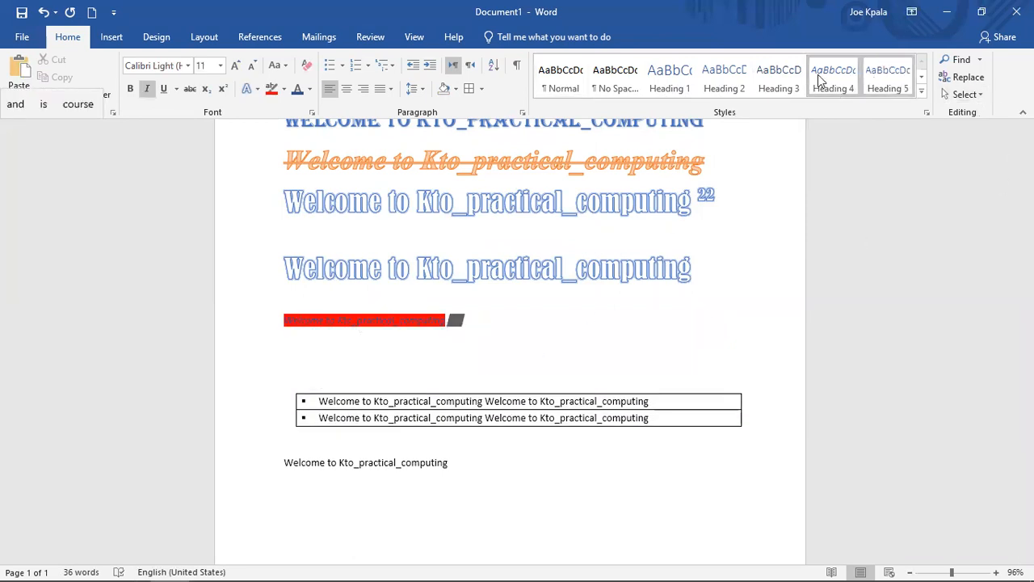
{"action": "left_click", "coordinate": [776, 81]}
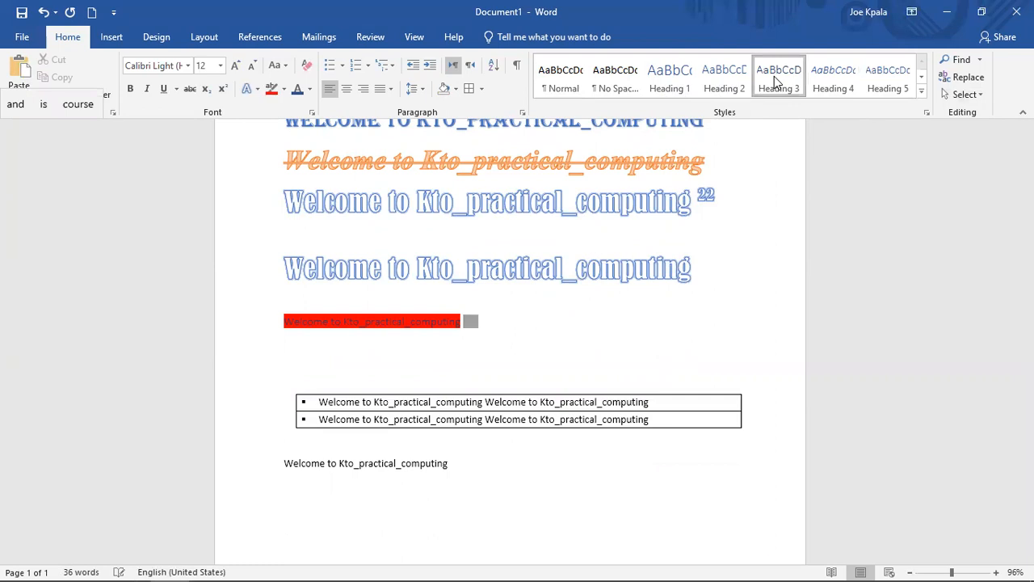
{"action": "left_click", "coordinate": [557, 90]}
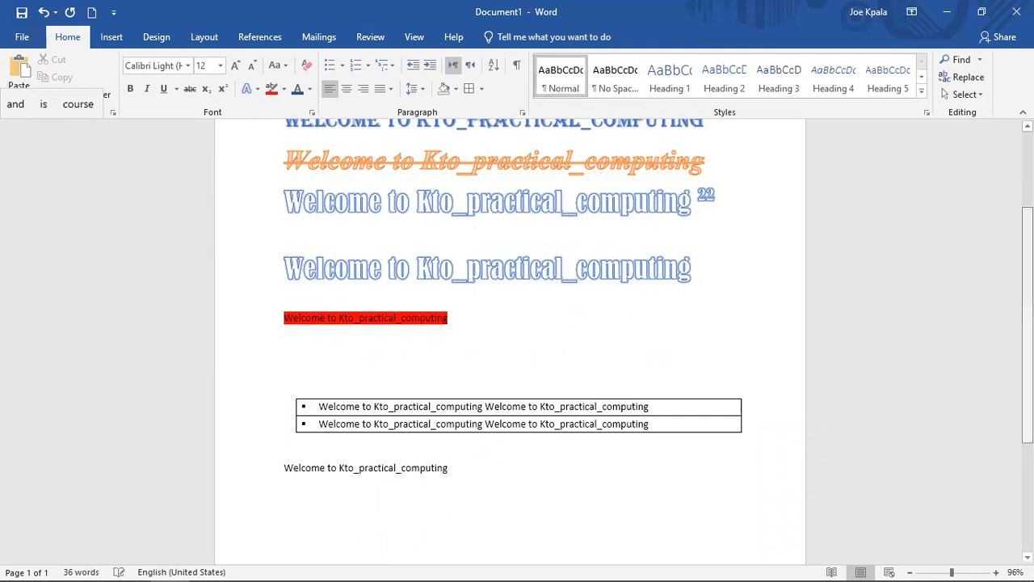
Replace every occurrence of "to" with "2" throughout the document
{"action": "left_click_drag", "start_coordinate": [1028, 327], "coordinate": [1028, 250]}
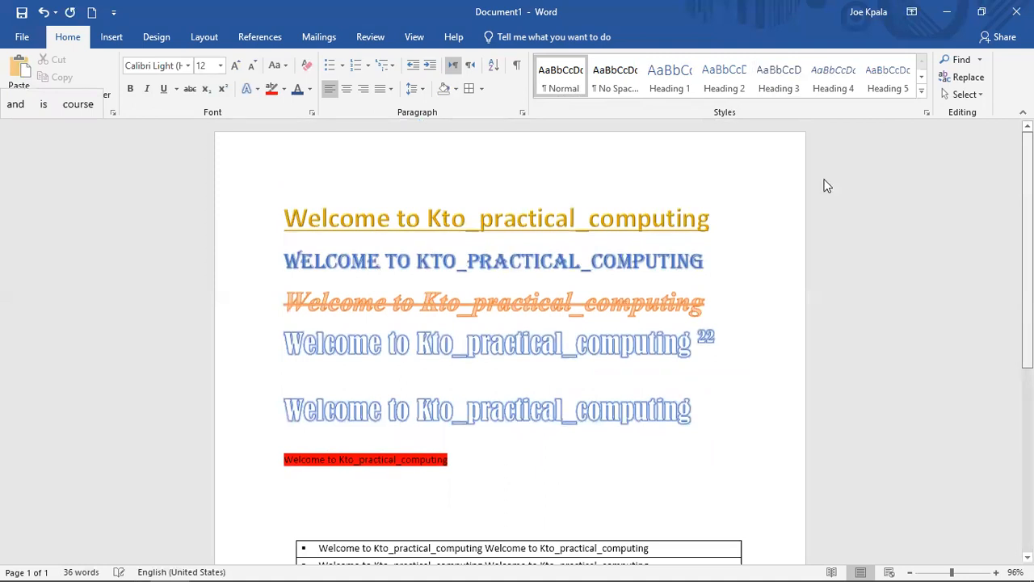
{"action": "scroll", "coordinate": [737, 148], "scroll_direction": "down", "scroll_amount": 3}
{"action": "scroll", "coordinate": [833, 150], "scroll_direction": "up", "scroll_amount": 3}
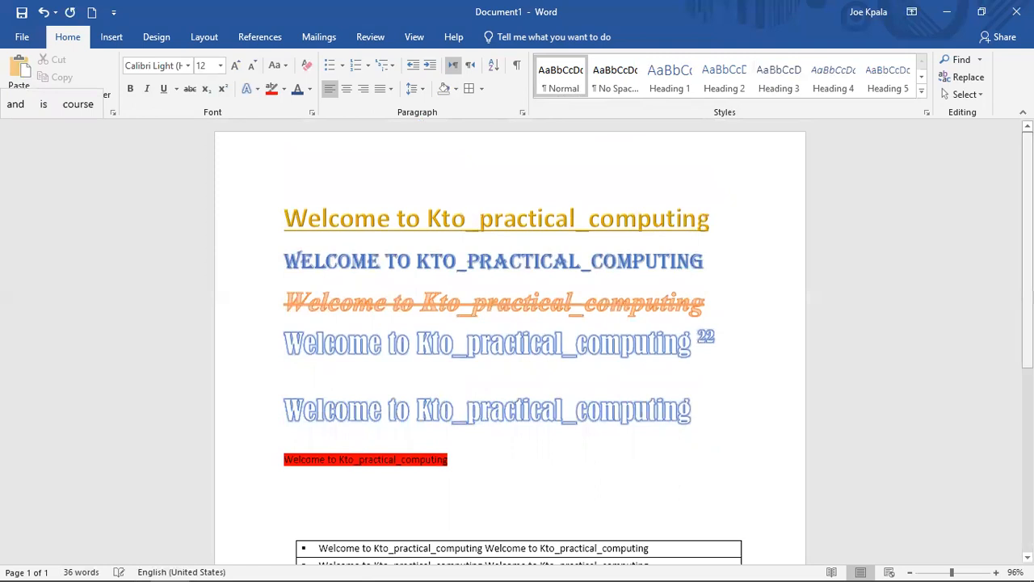
{"action": "left_click", "coordinate": [963, 75]}
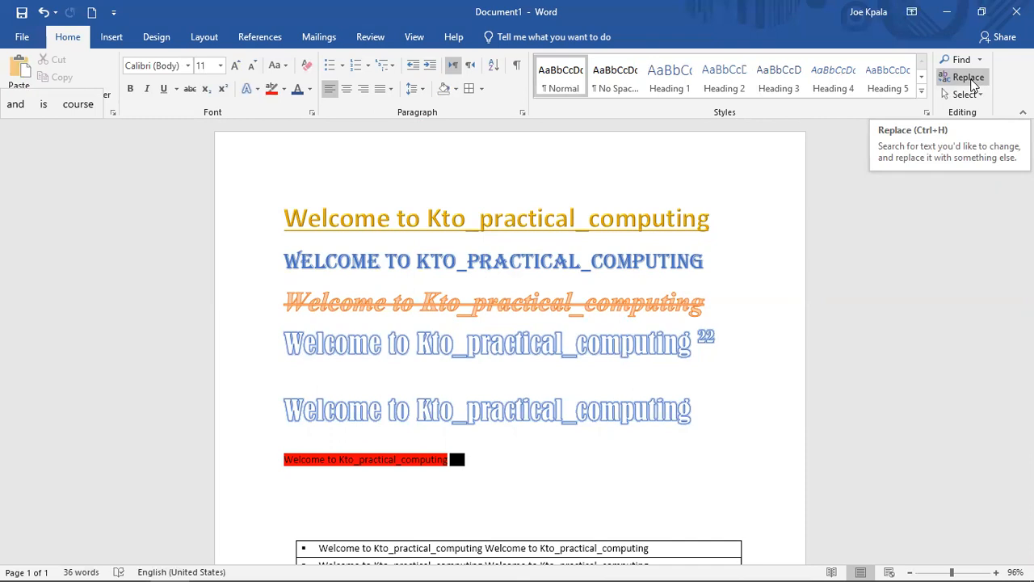
{"action": "left_click", "coordinate": [973, 84]}
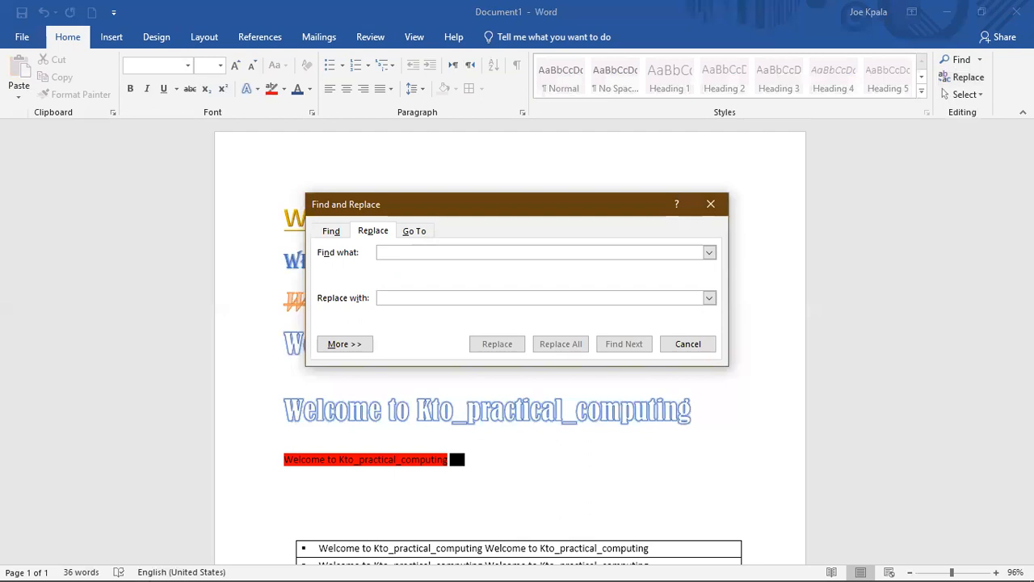
{"action": "left_click", "coordinate": [709, 253]}
{"action": "left_click", "coordinate": [560, 263]}
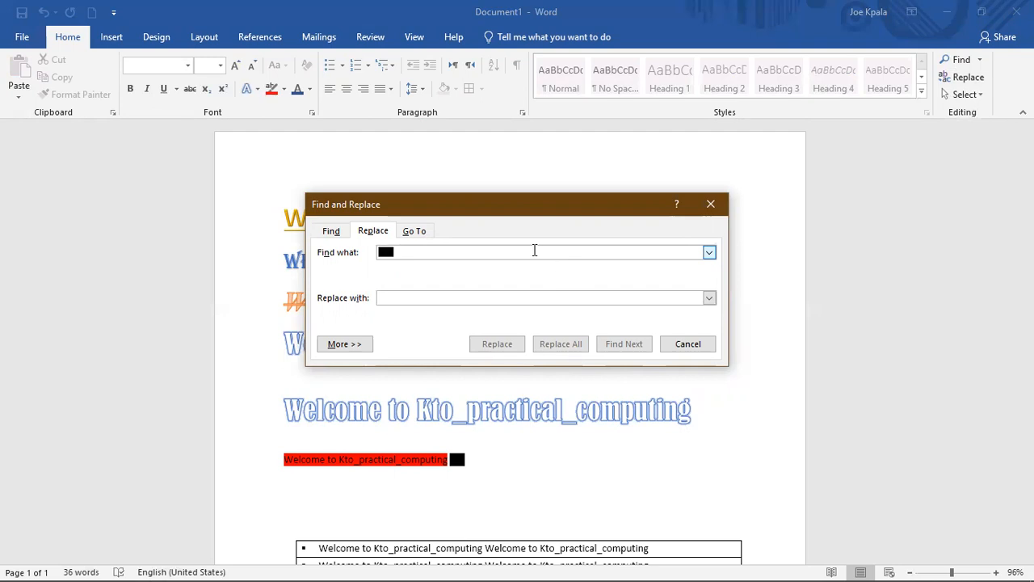
{"action": "type", "text": "to"}
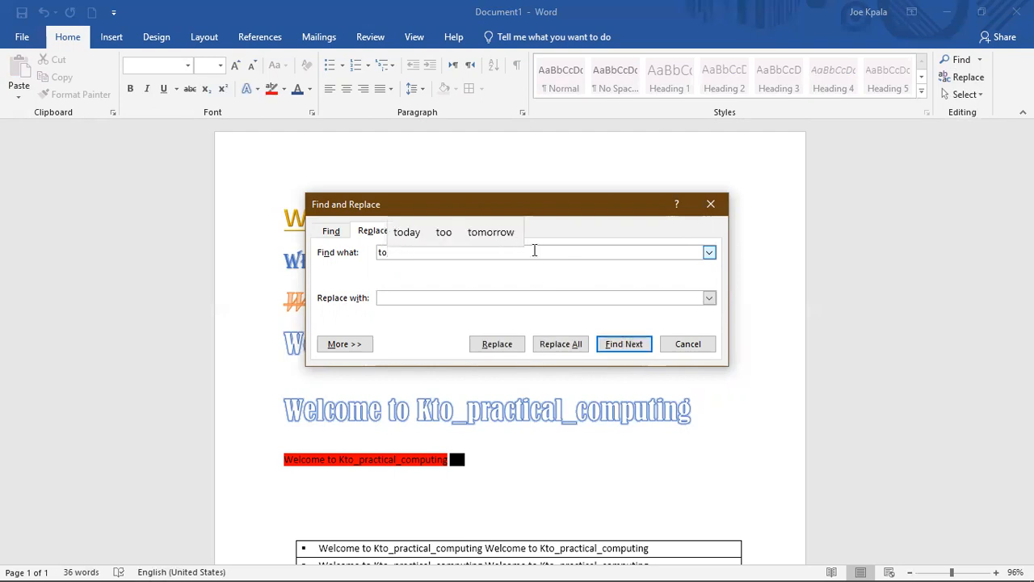
{"action": "left_click", "coordinate": [453, 297]}
{"action": "type", "text": "2"}
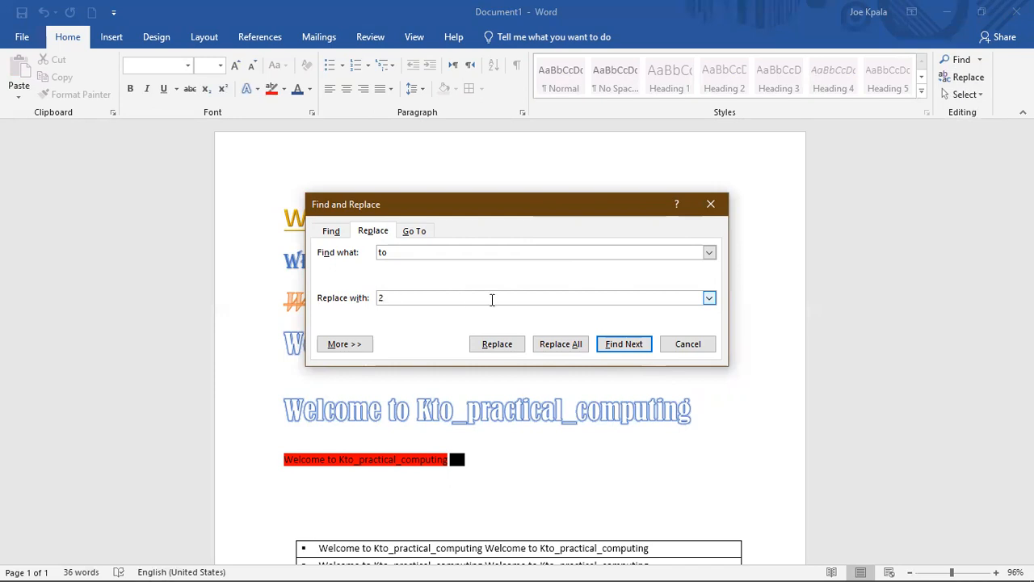
{"action": "left_click", "coordinate": [562, 344]}
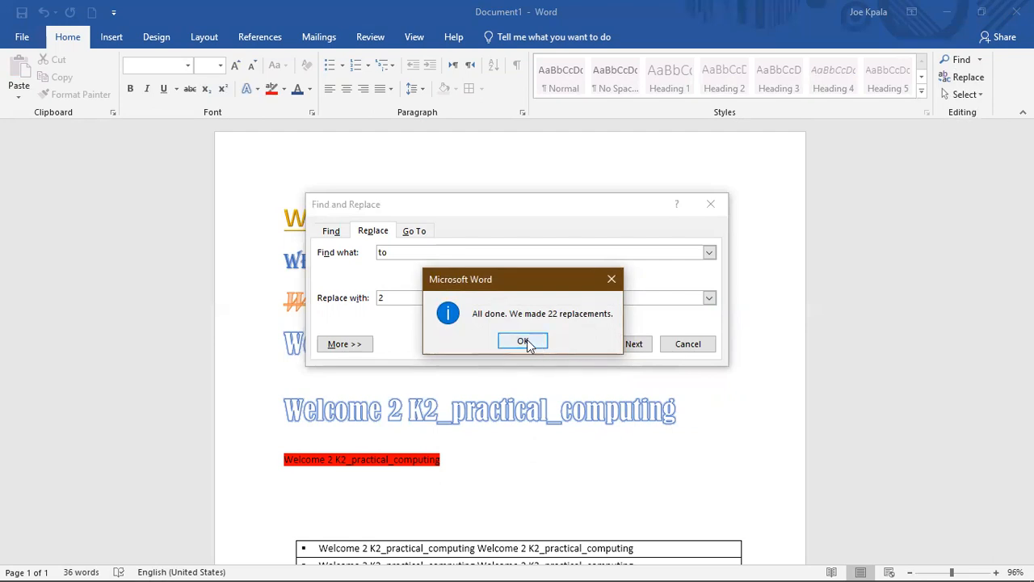
{"action": "left_click", "coordinate": [523, 343]}
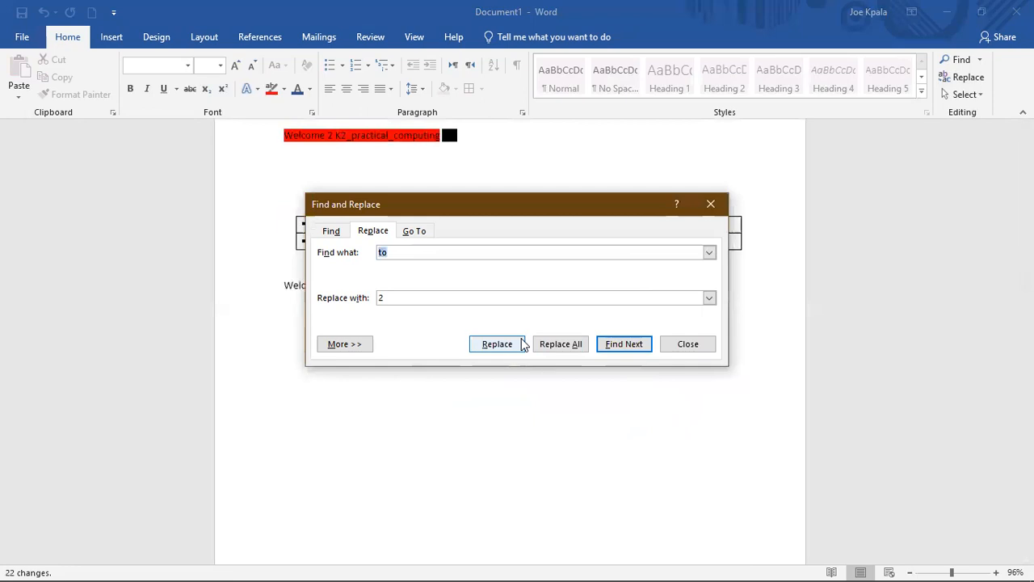
{"action": "left_click", "coordinate": [708, 204]}
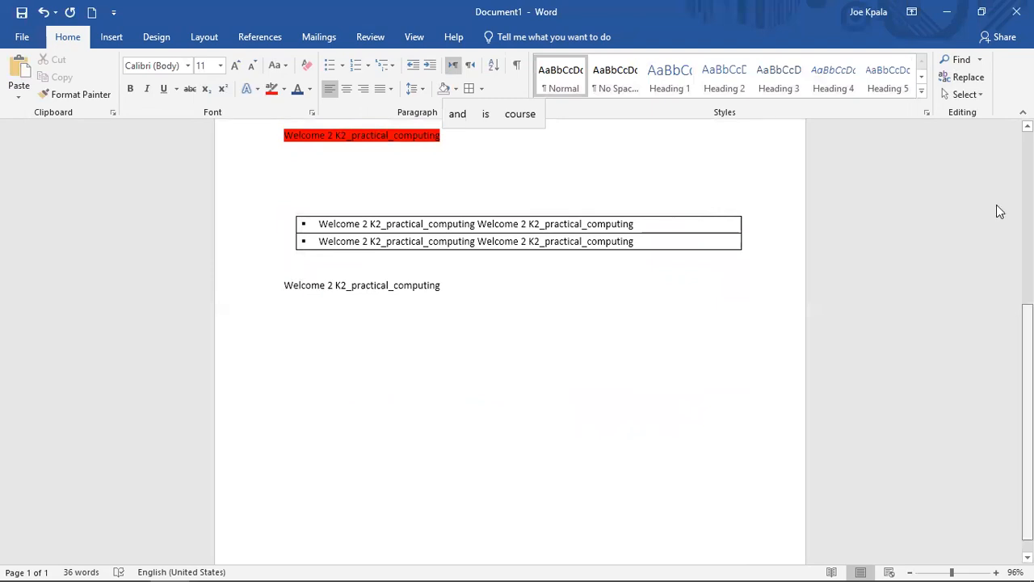
Look over the replaced text throughout the document, and undo the replacement of "to" with "2"
{"action": "scroll", "coordinate": [1000, 212], "scroll_direction": "up", "scroll_amount": 6}
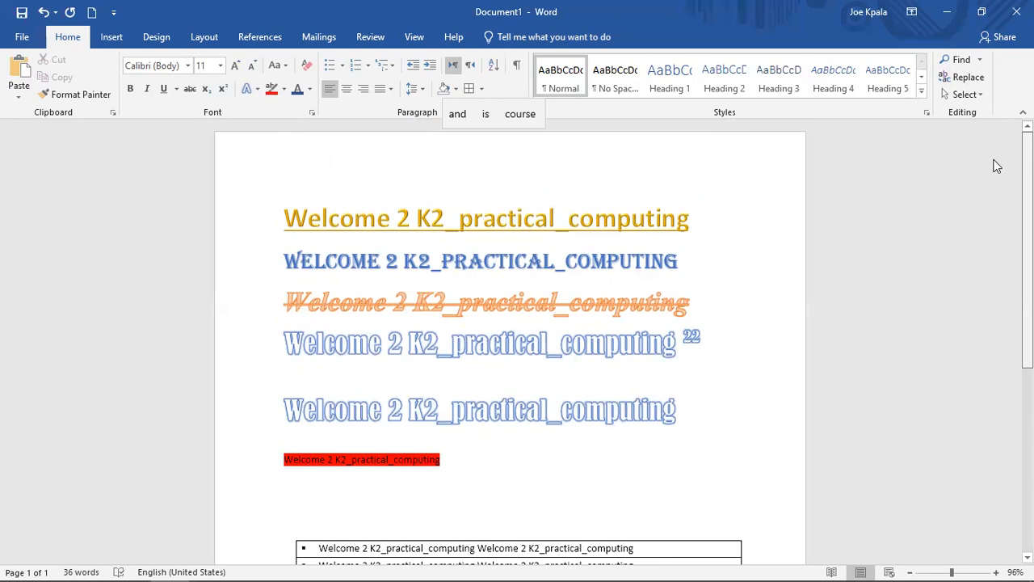
{"action": "scroll", "coordinate": [510, 339], "scroll_direction": "down", "scroll_amount": 1}
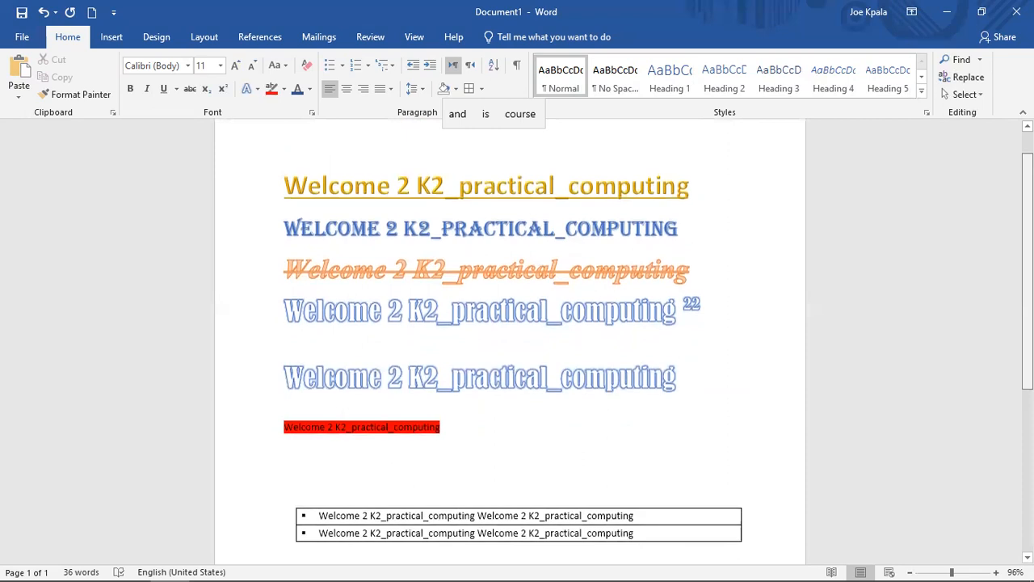
{"action": "scroll", "coordinate": [510, 340], "scroll_direction": "down", "scroll_amount": 4}
{"action": "scroll", "coordinate": [510, 340], "scroll_direction": "up", "scroll_amount": 5}
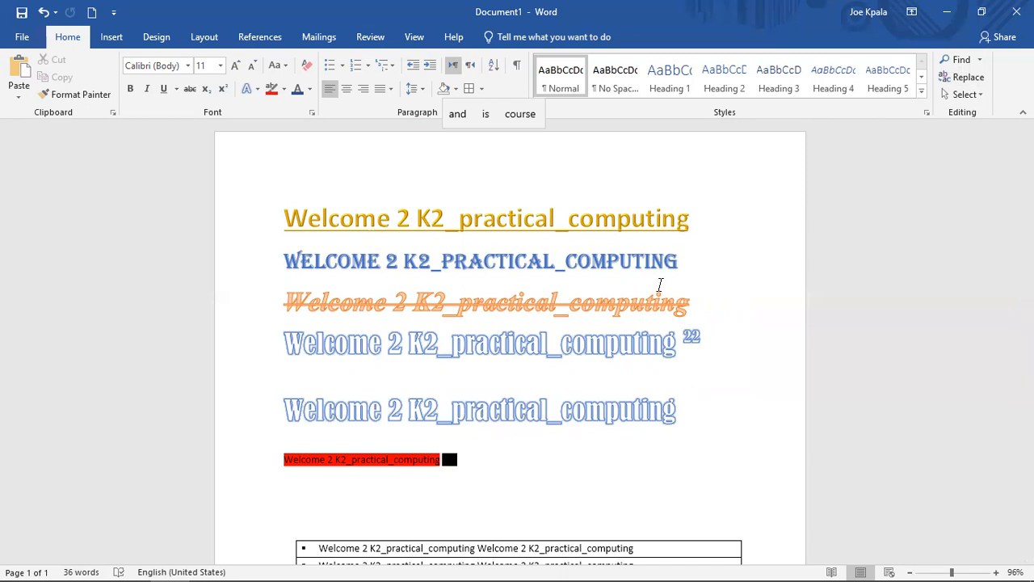
{"action": "key", "text": "ctrl+z"}
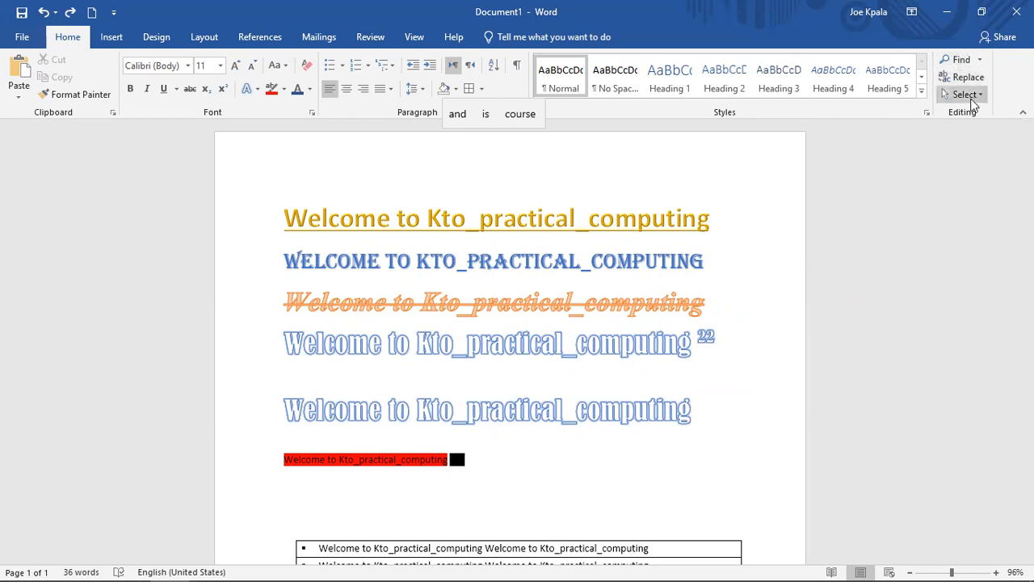
Select all the document's content and clear the selection, doing this twice
{"action": "left_click", "coordinate": [967, 96]}
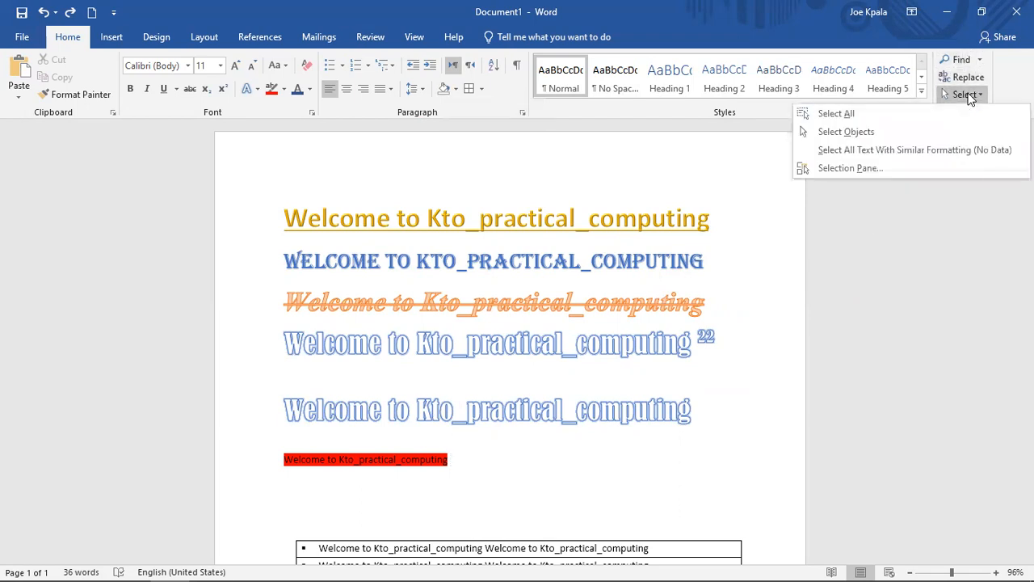
{"action": "left_click", "coordinate": [841, 113]}
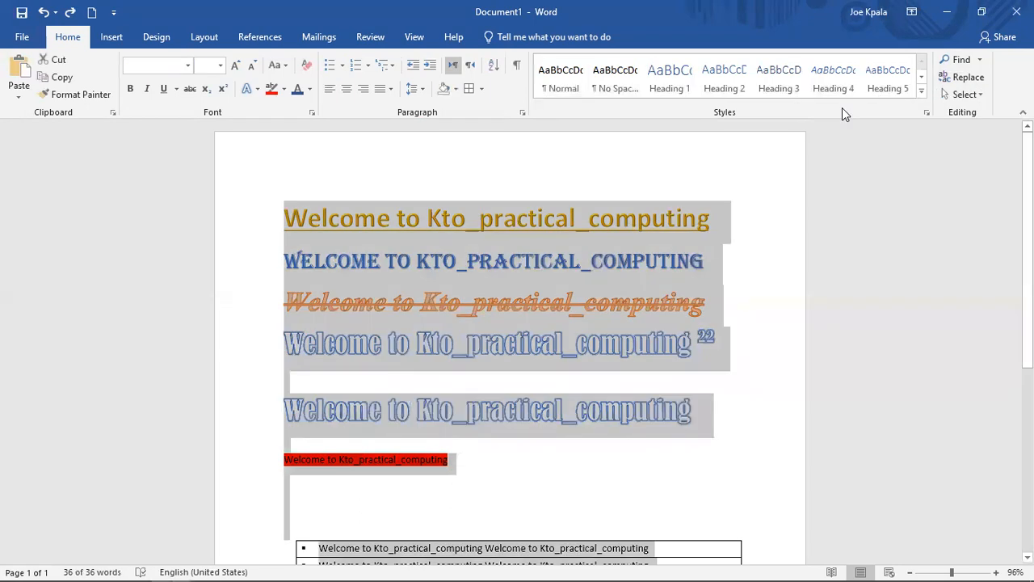
{"action": "left_click", "coordinate": [984, 94]}
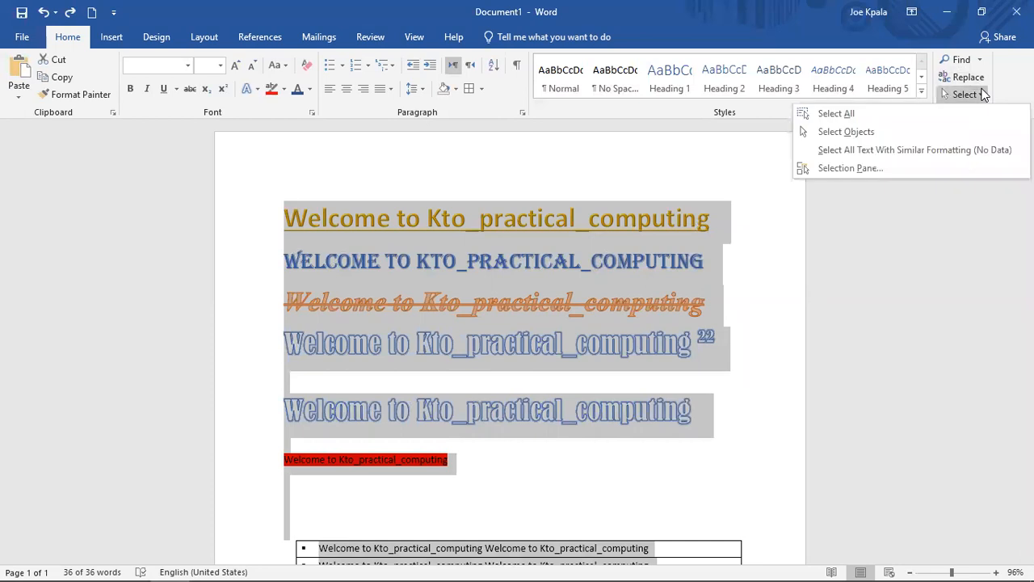
{"action": "left_click", "coordinate": [760, 302]}
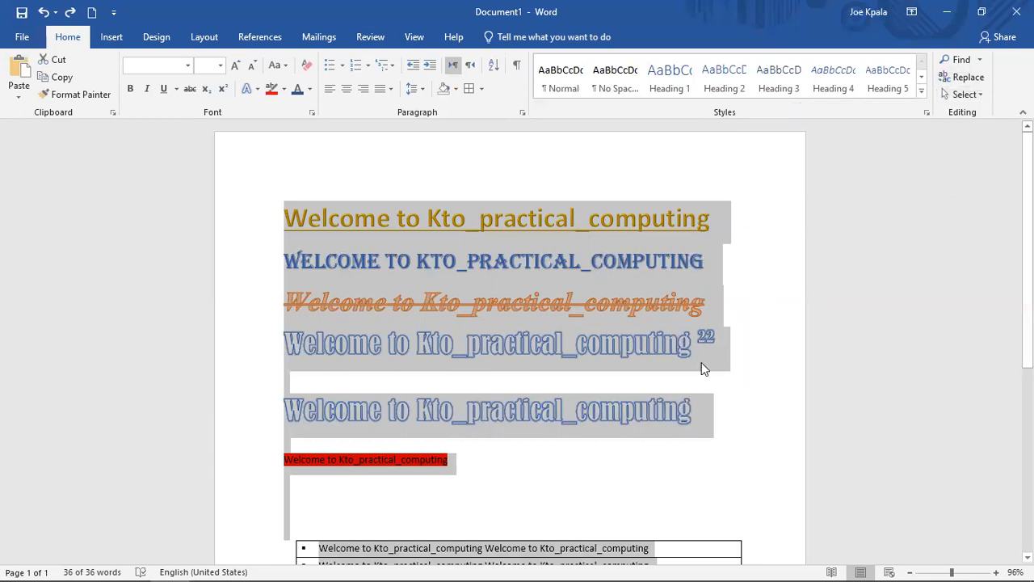
{"action": "left_click", "coordinate": [717, 389]}
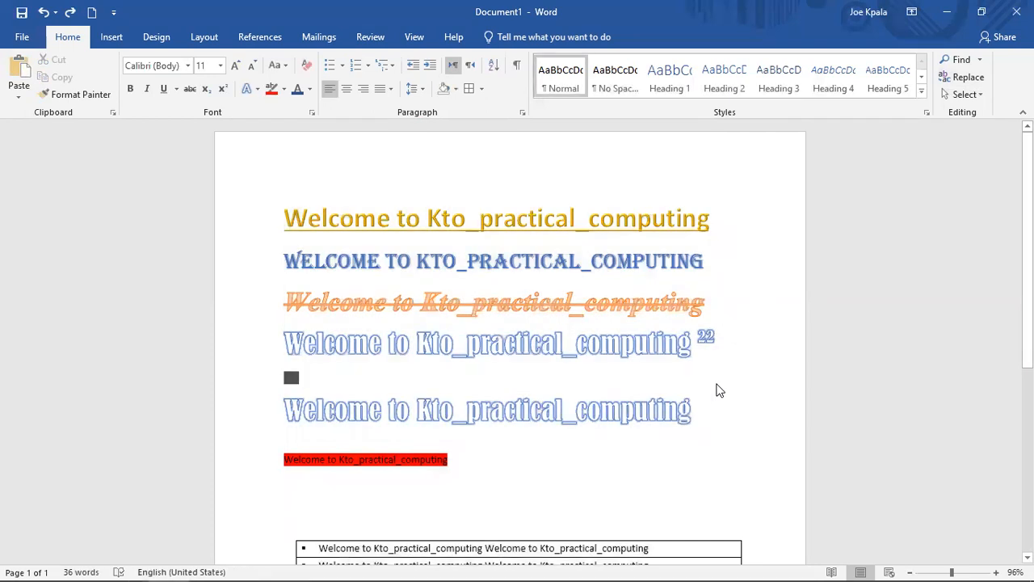
{"action": "key", "text": "ctrl+a"}
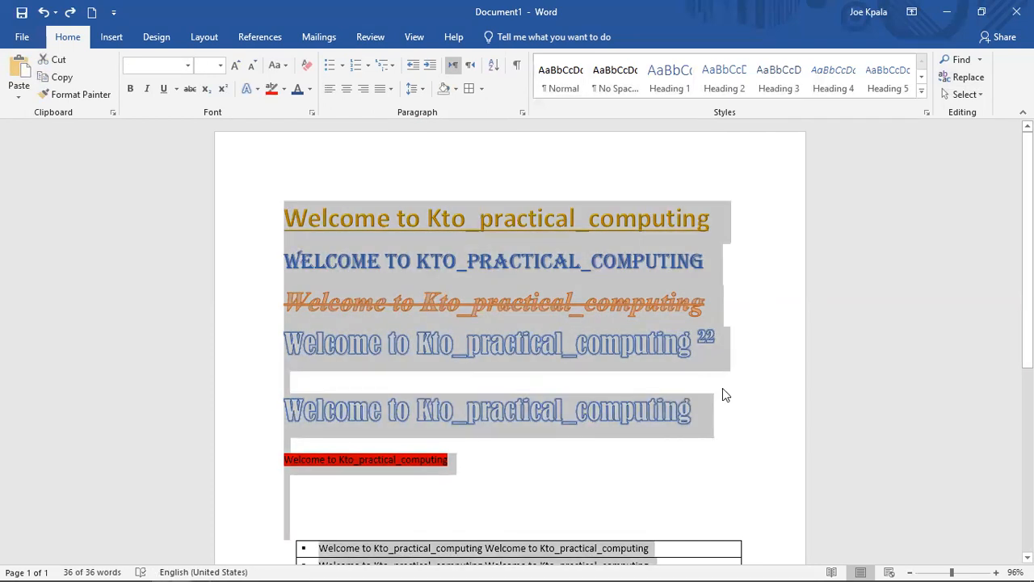
{"action": "left_click", "coordinate": [724, 394]}
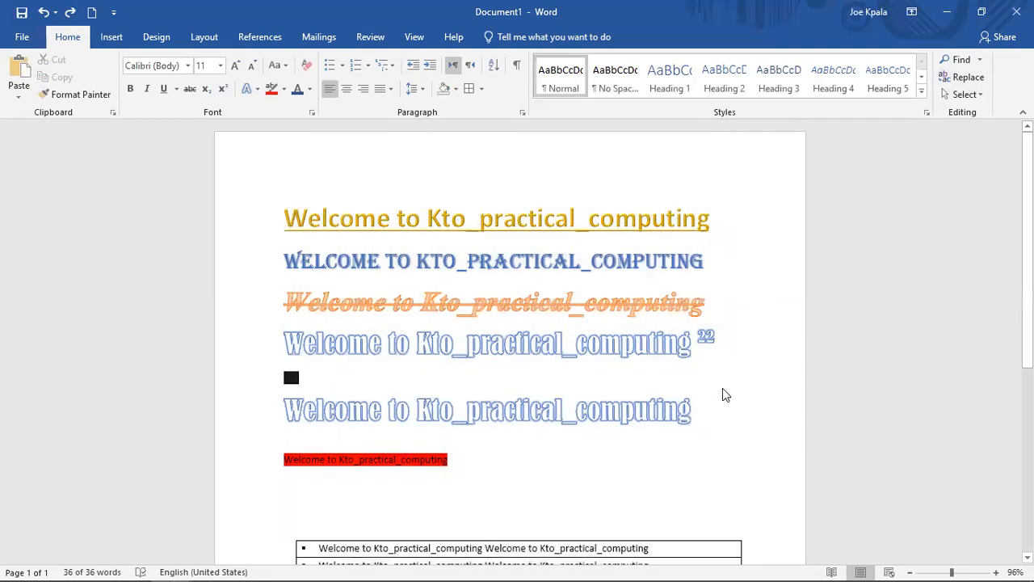
Search the document for "to" with the Find command
{"action": "left_click", "coordinate": [981, 62]}
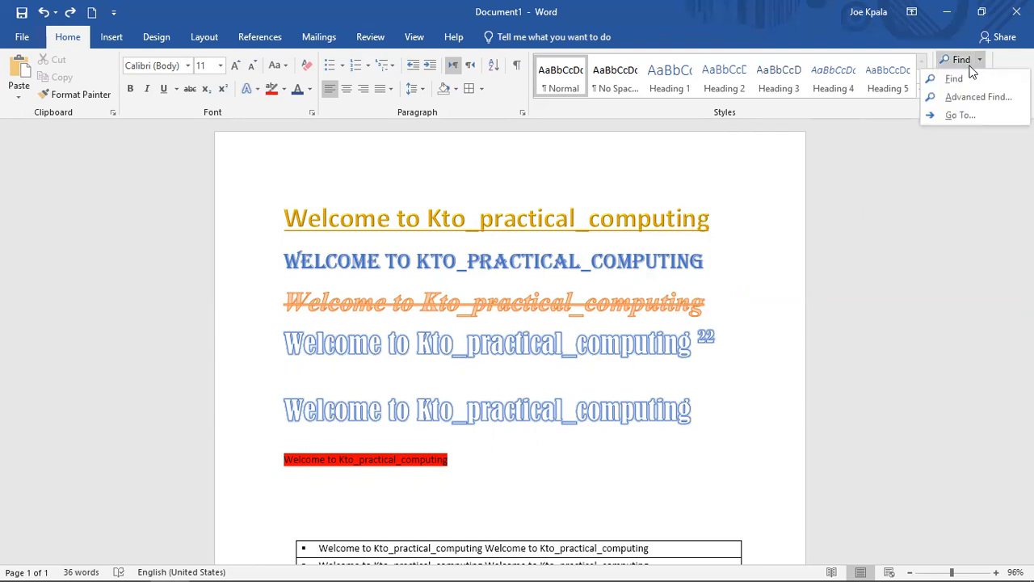
{"action": "left_click", "coordinate": [960, 79]}
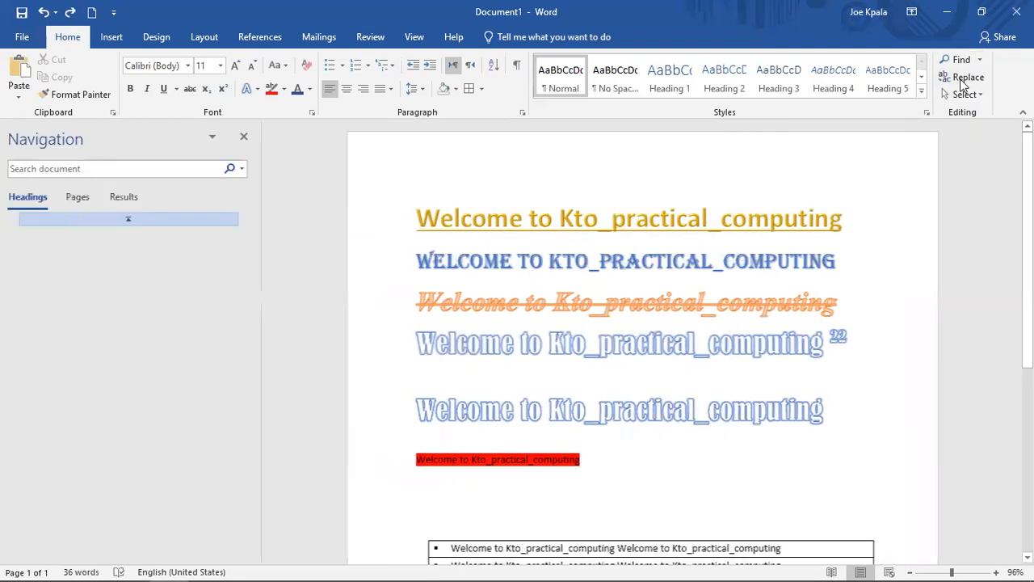
{"action": "type", "text": "to"}
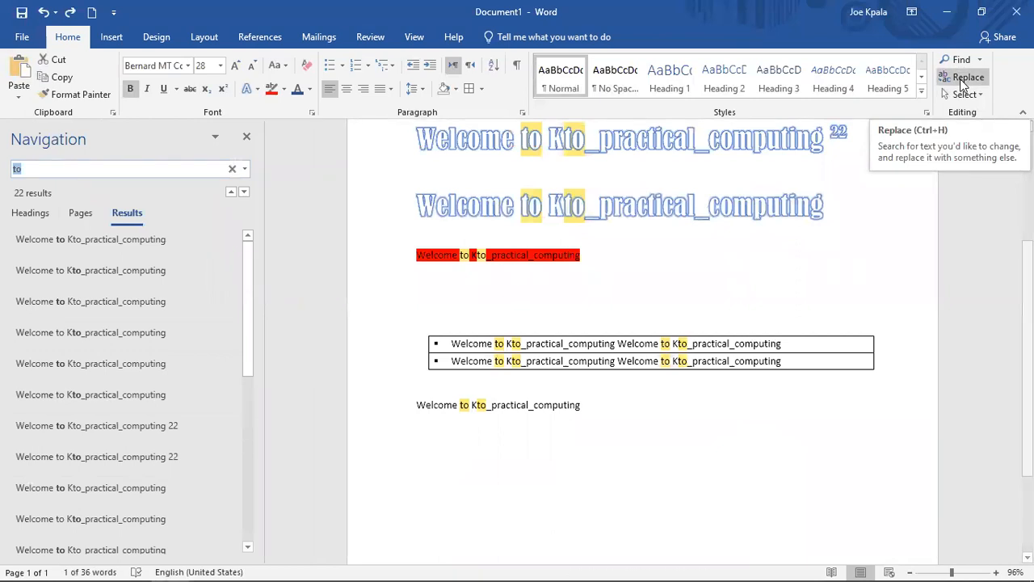
{"action": "left_click", "coordinate": [75, 172]}
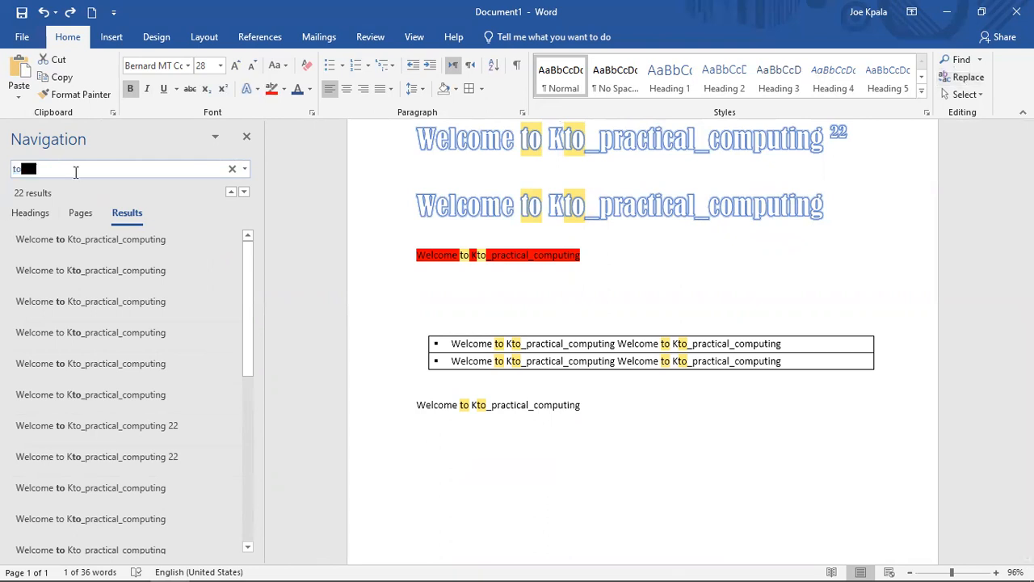
Search the document for "welcome" with the Find command, and close the search results
{"action": "key", "text": "BackSpace"}
{"action": "key", "text": "BackSpace"}
{"action": "type", "text": "welcome"}
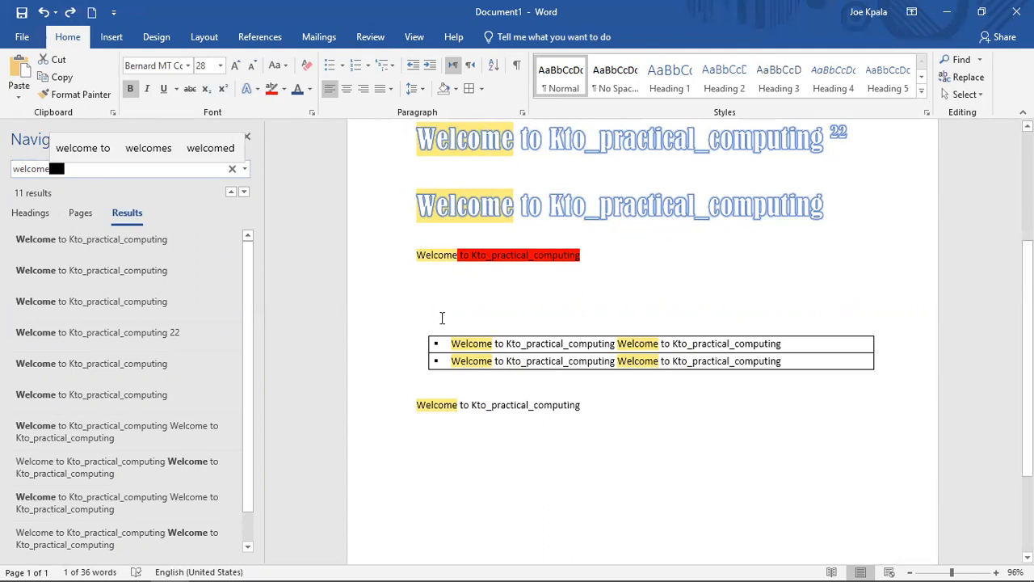
{"action": "left_click", "coordinate": [248, 140]}
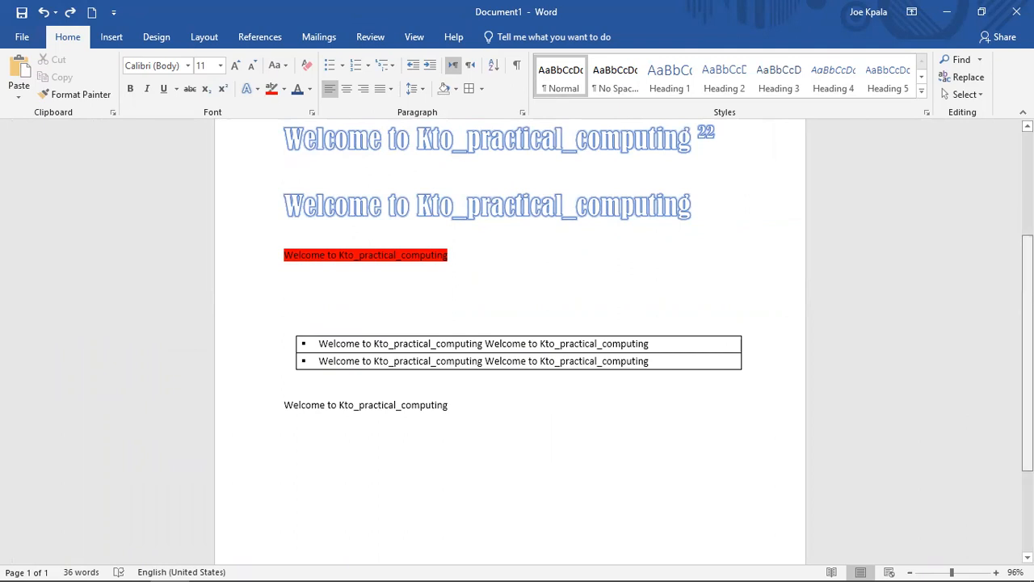
Insert the built-in Austin cover page at the start of the document
{"action": "scroll", "coordinate": [510, 340], "scroll_direction": "up", "scroll_amount": 3}
{"action": "scroll", "coordinate": [510, 340], "scroll_direction": "up", "scroll_amount": 1}
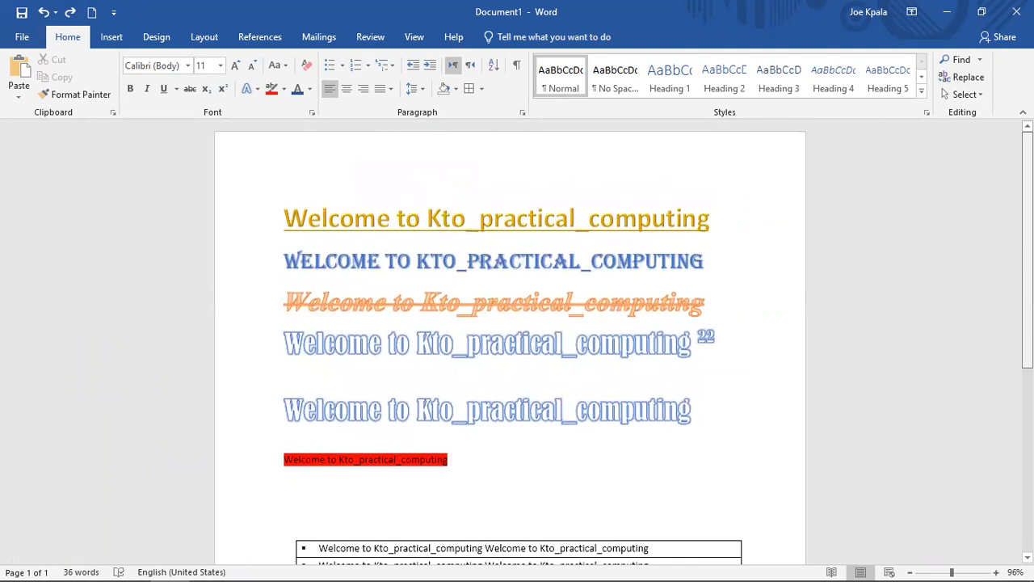
{"action": "scroll", "coordinate": [510, 340], "scroll_direction": "down", "scroll_amount": 1}
{"action": "scroll", "coordinate": [510, 339], "scroll_direction": "up", "scroll_amount": 1}
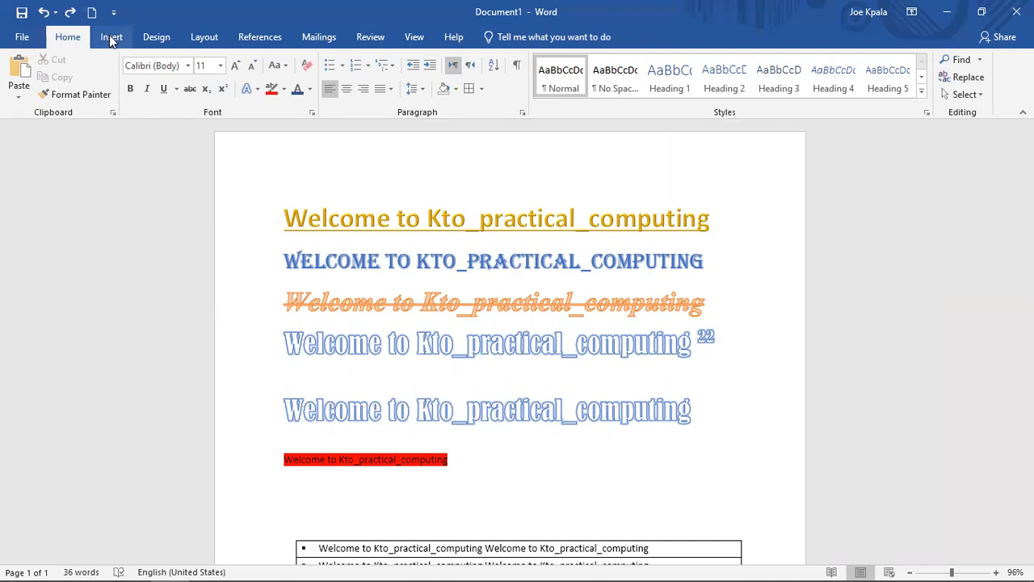
{"action": "left_click", "coordinate": [111, 39]}
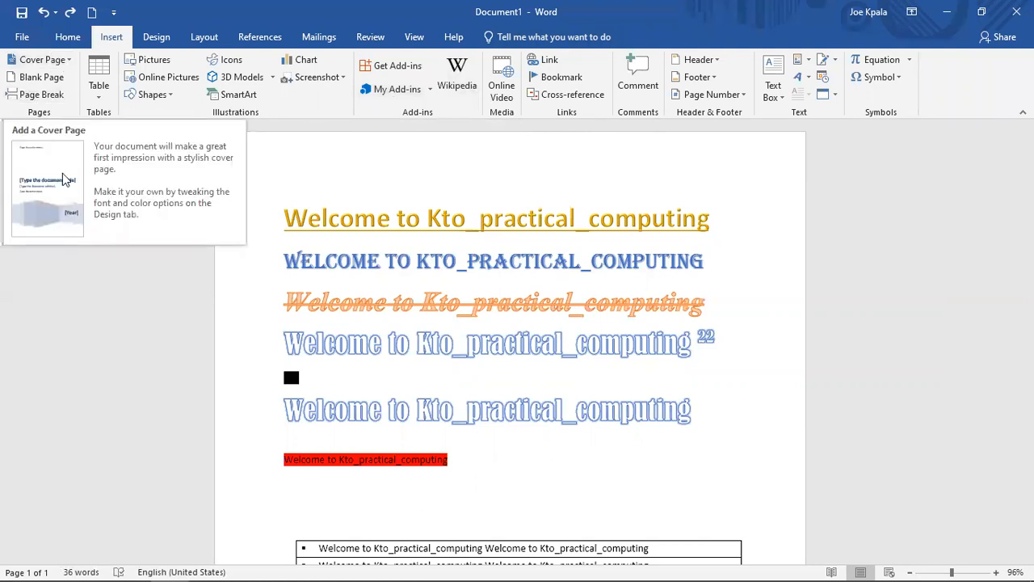
{"action": "left_click", "coordinate": [49, 61]}
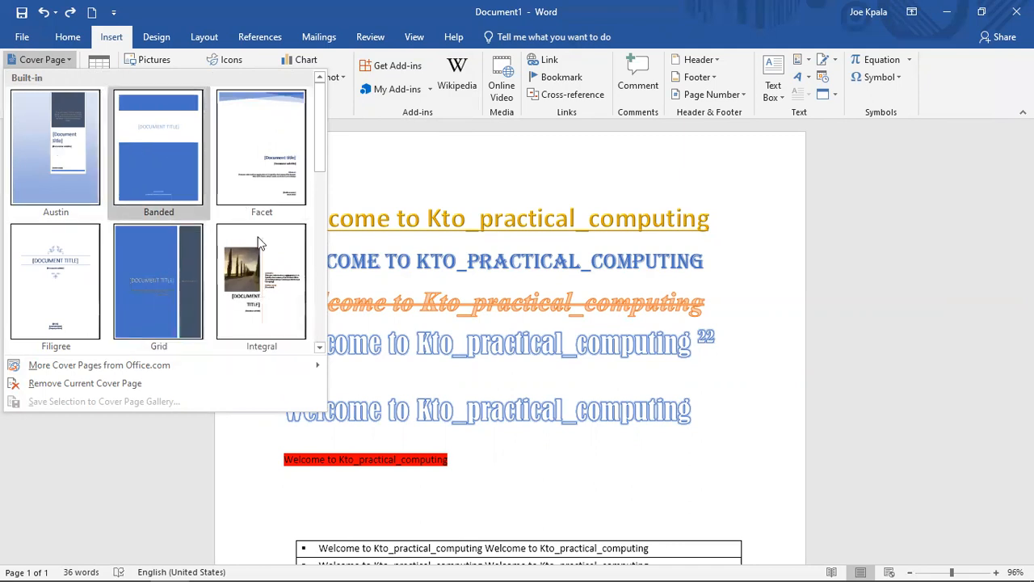
{"action": "left_click", "coordinate": [61, 162]}
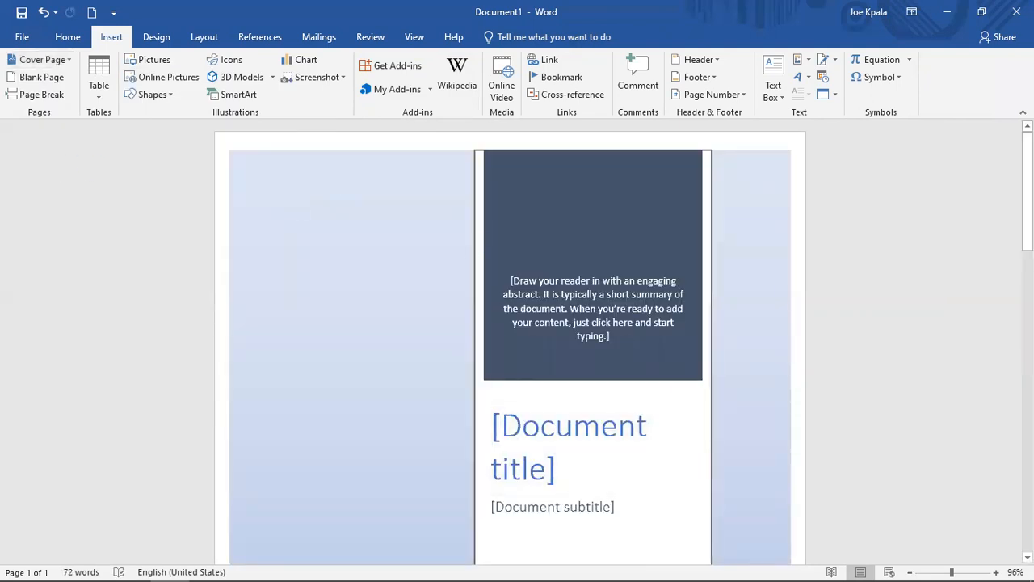
Insert a table of four columns and five rows below the last text line, and resize it to be narrower with taller rows
{"action": "left_click_drag", "start_coordinate": [1028, 193], "coordinate": [1028, 494]}
{"action": "left_click_drag", "start_coordinate": [1006, 302], "coordinate": [1007, 284]}
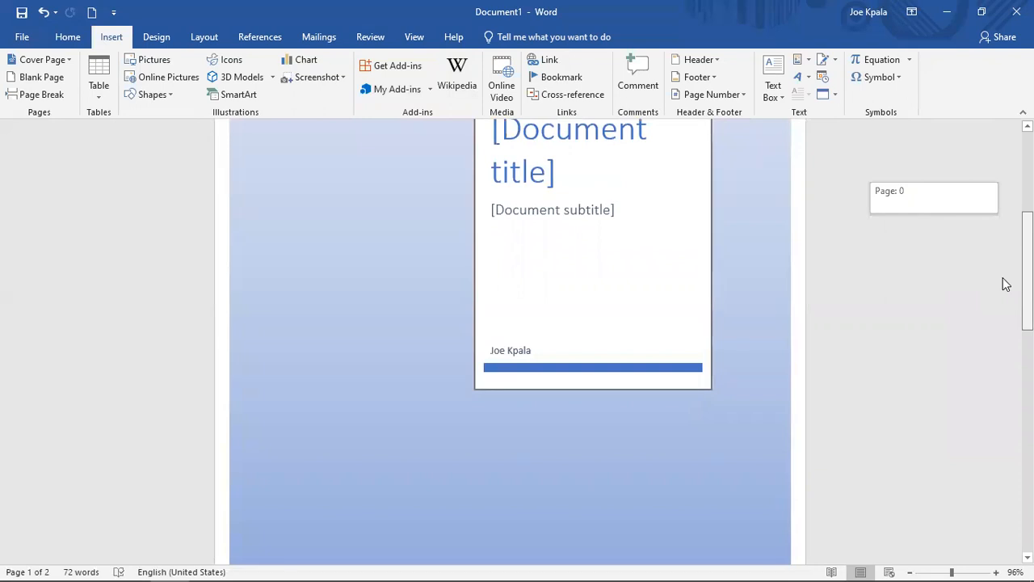
{"action": "left_click_drag", "start_coordinate": [1006, 285], "coordinate": [1028, 482]}
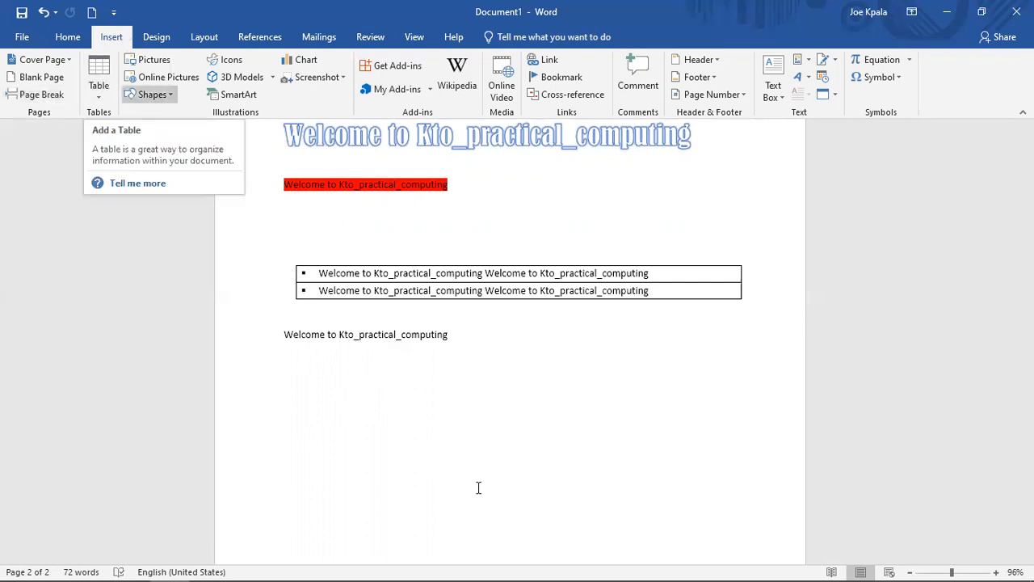
{"action": "double_click", "coordinate": [327, 409]}
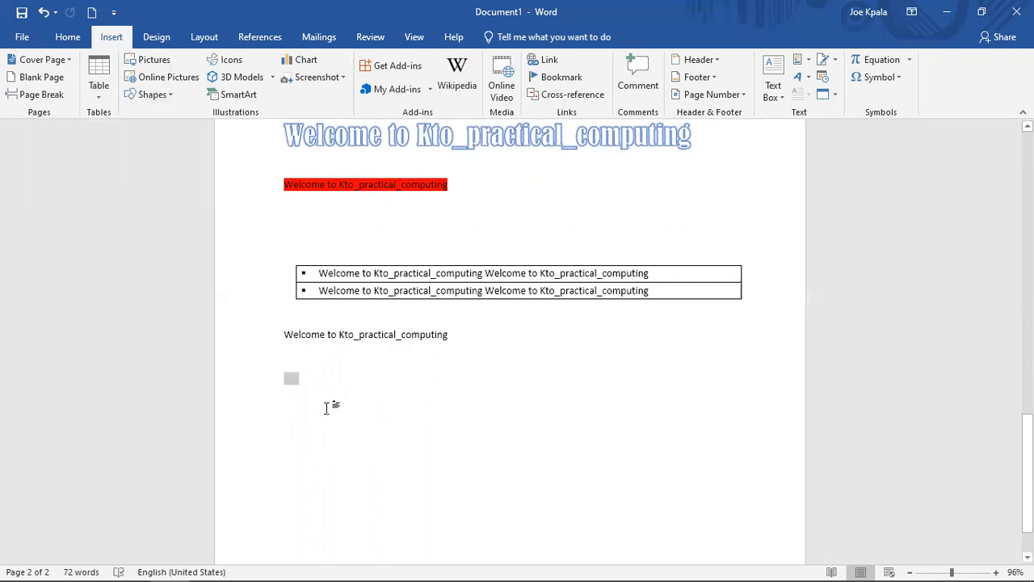
{"action": "left_click", "coordinate": [100, 81]}
{"action": "left_click", "coordinate": [103, 86]}
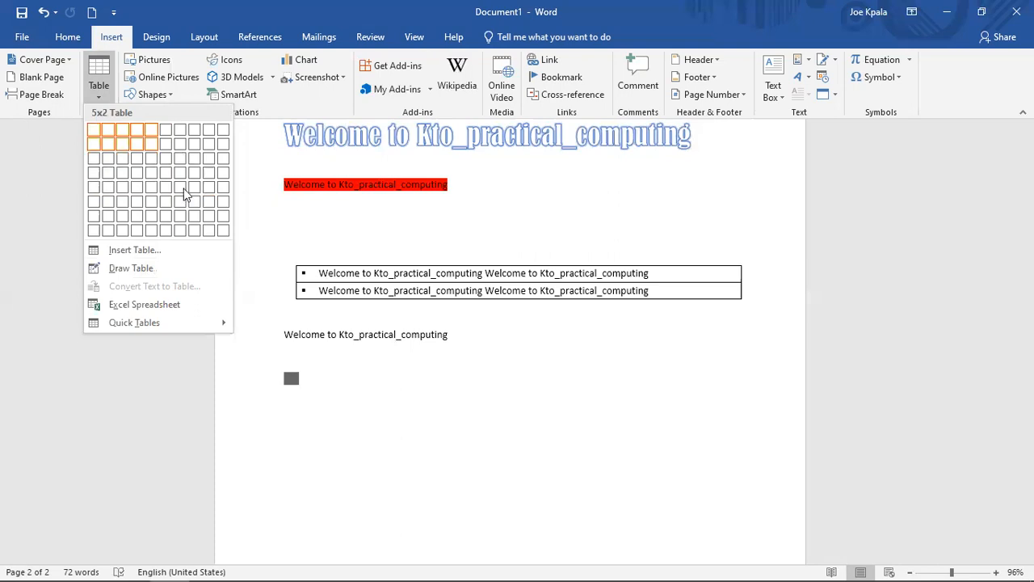
{"action": "left_click", "coordinate": [143, 186]}
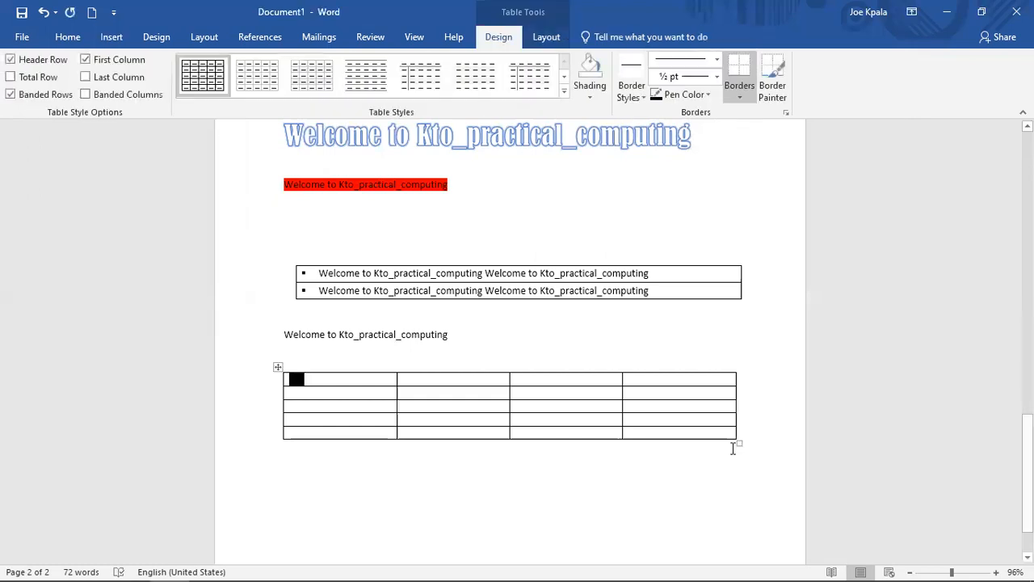
{"action": "left_click_drag", "start_coordinate": [740, 443], "coordinate": [674, 527]}
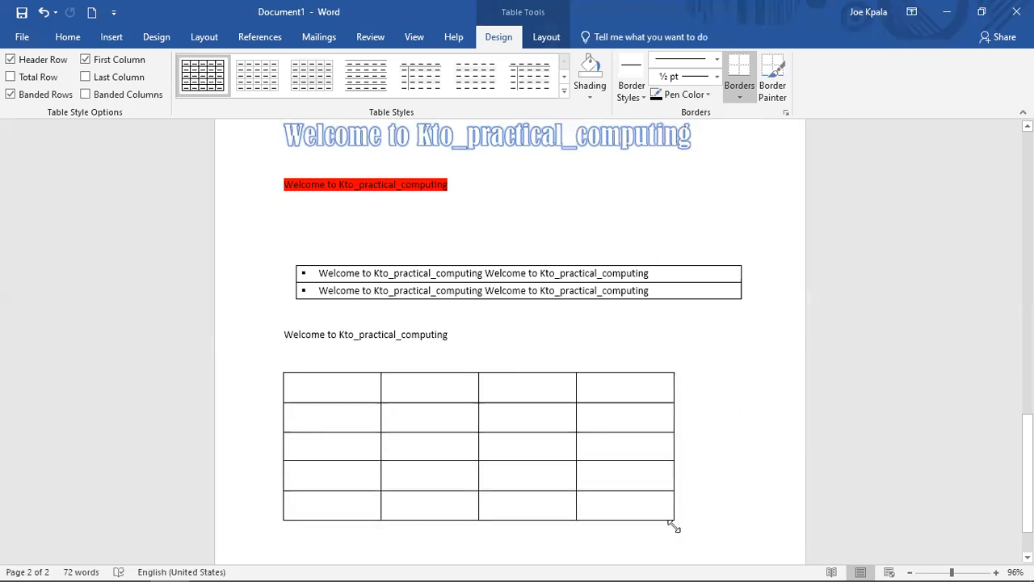
{"action": "left_click", "coordinate": [783, 424]}
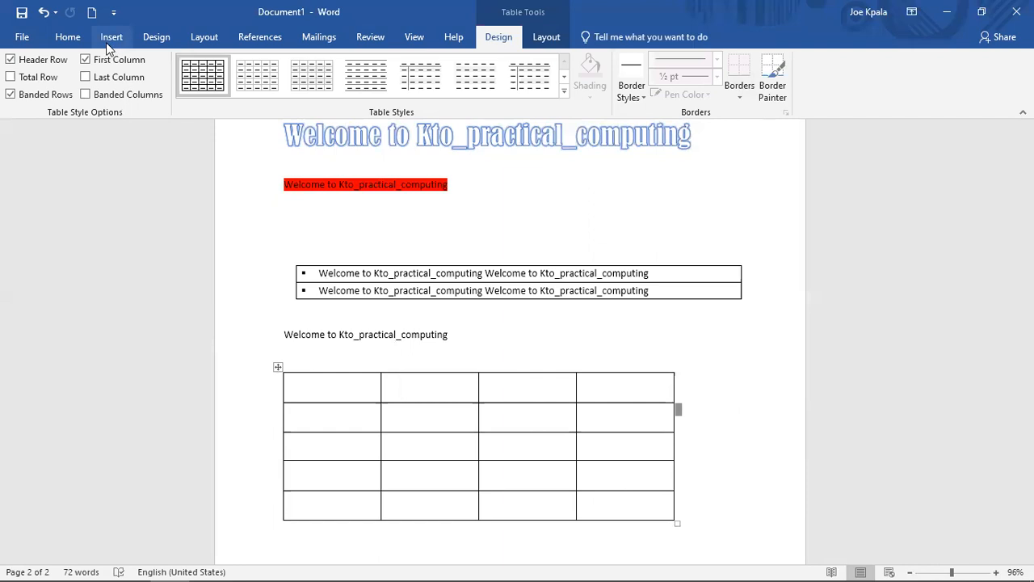
Insert the picture WIN_20220825_16_36_00_Pro from the Camera Roll folder below the red-highlighted line, and shrink it to about 2.4 by 4.27 cm
{"action": "left_click", "coordinate": [248, 212]}
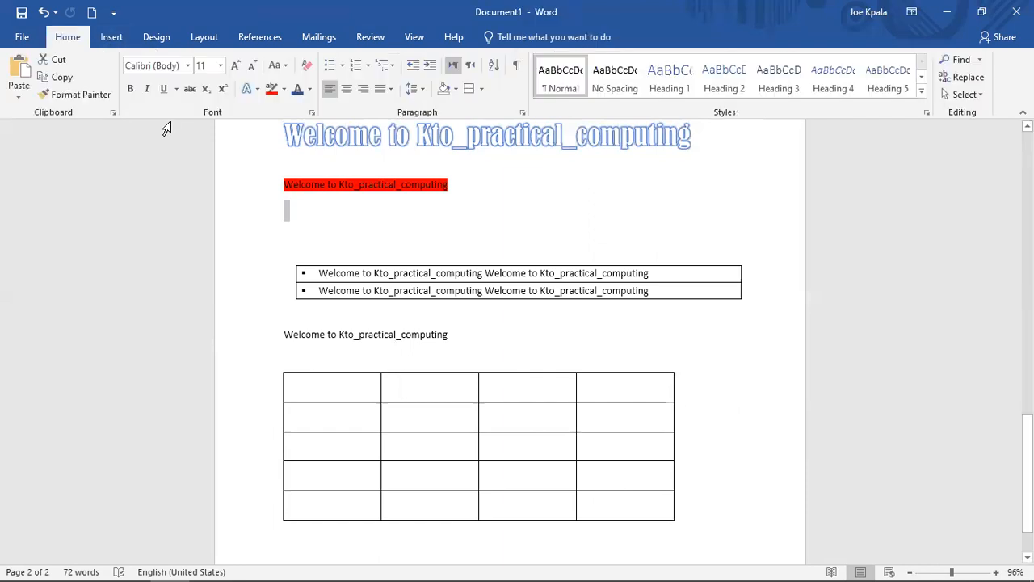
{"action": "left_click", "coordinate": [111, 38]}
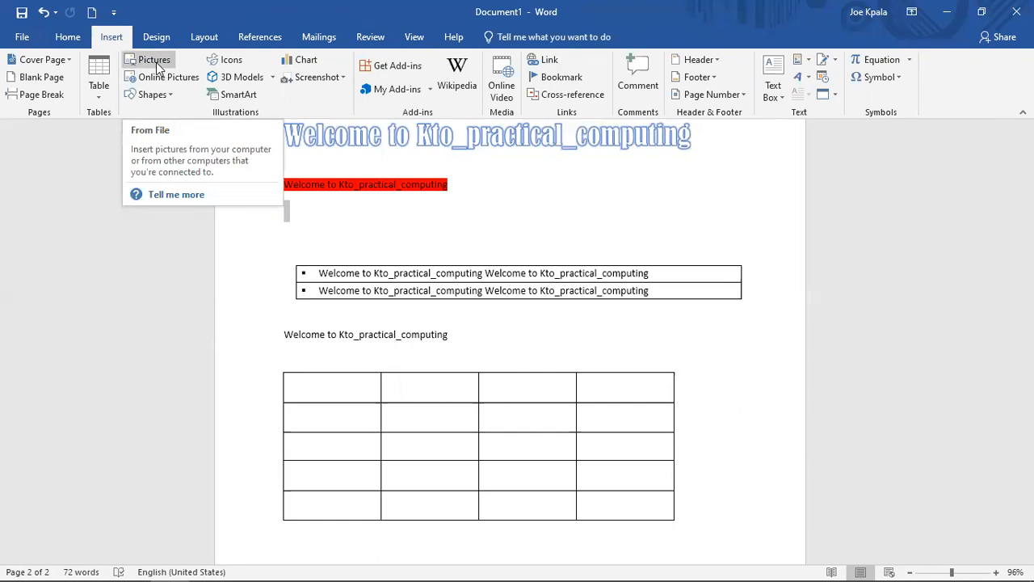
{"action": "left_click", "coordinate": [155, 61]}
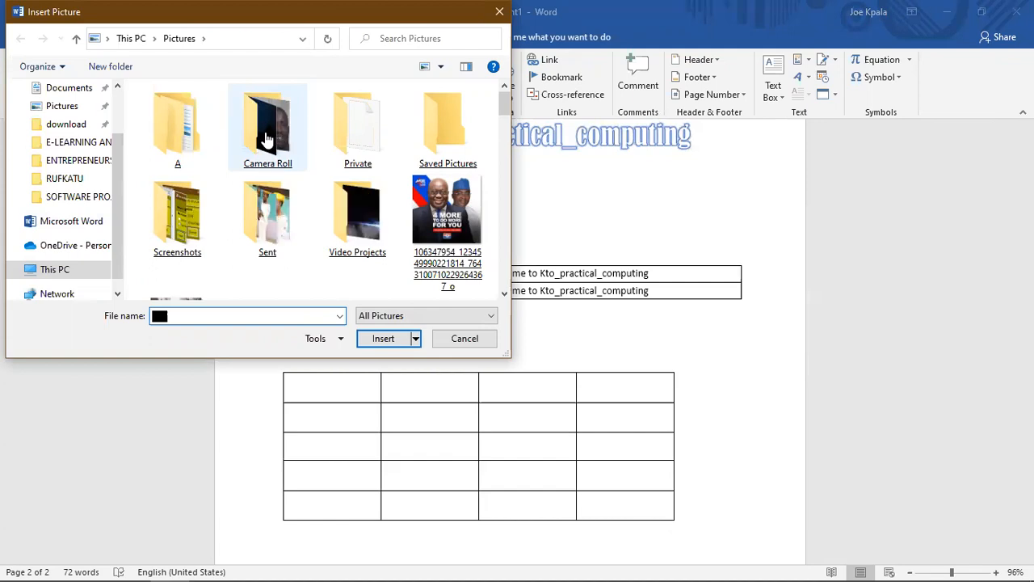
{"action": "double_click", "coordinate": [267, 139]}
{"action": "left_click", "coordinate": [267, 139]}
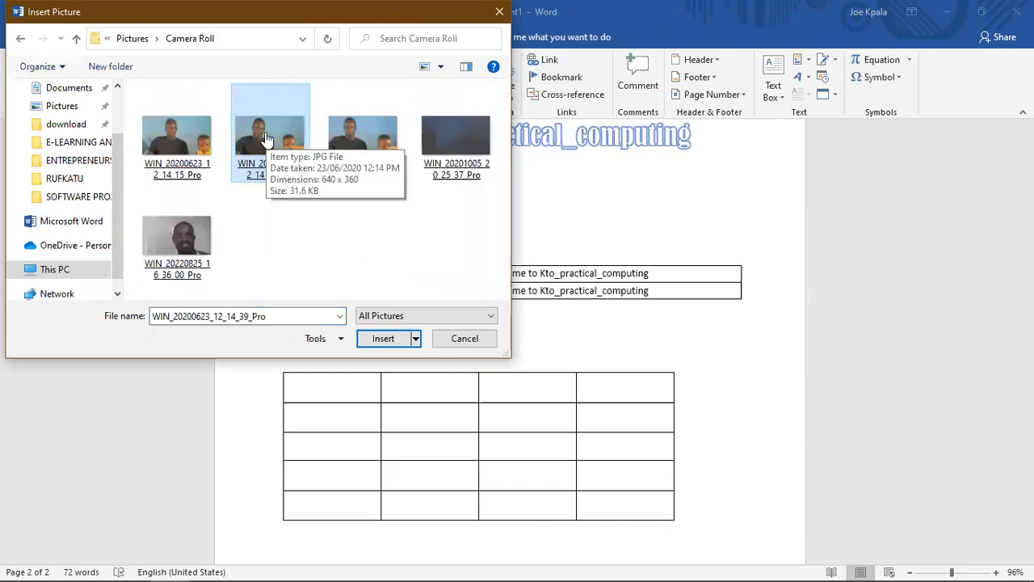
{"action": "double_click", "coordinate": [184, 239]}
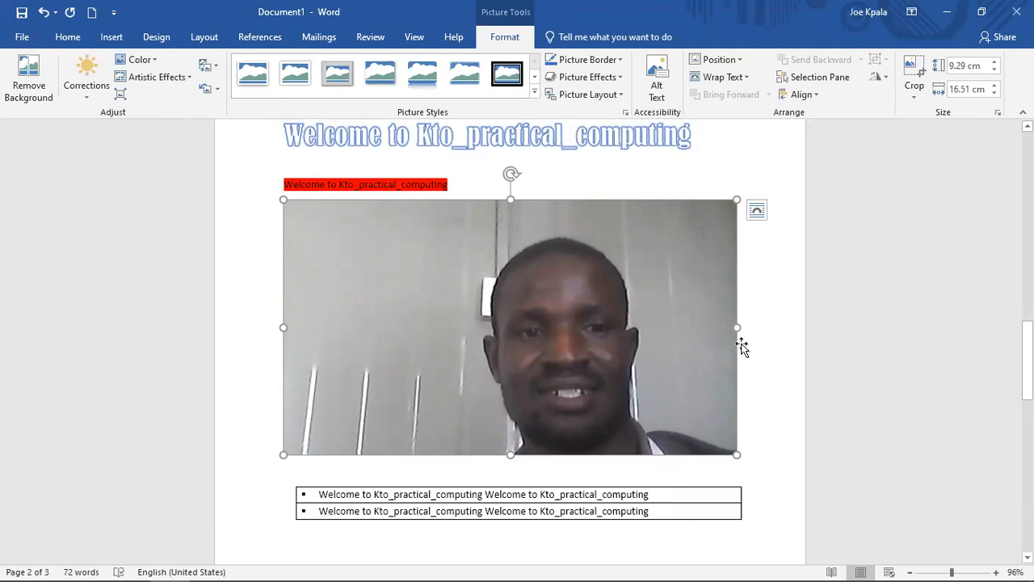
{"action": "left_click_drag", "start_coordinate": [737, 455], "coordinate": [368, 266]}
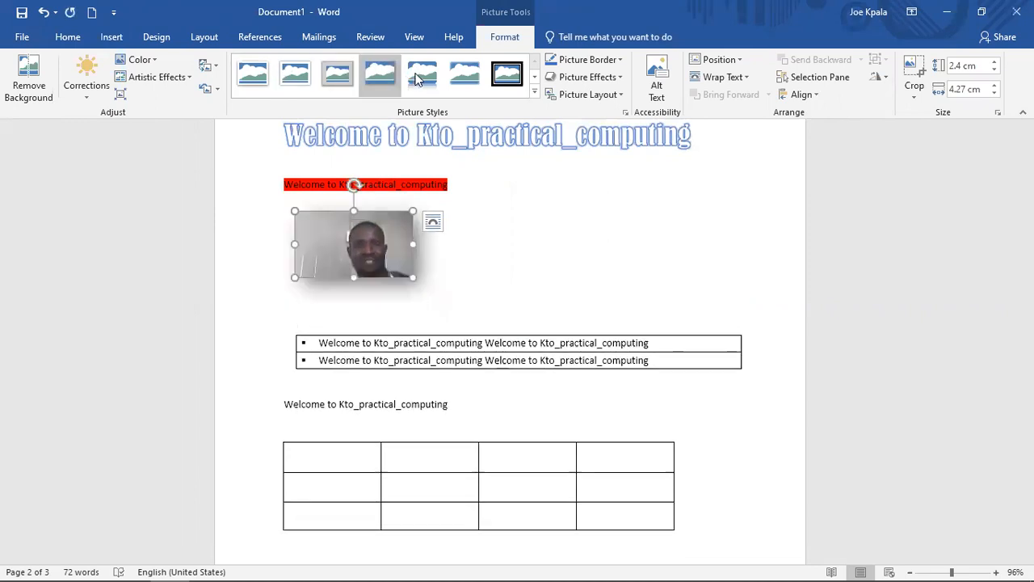
Try the soft-edged, double black frame and reflected picture styles on the photo, and apply the grey metal-frame style
{"action": "left_click", "coordinate": [473, 79]}
{"action": "left_click", "coordinate": [514, 88]}
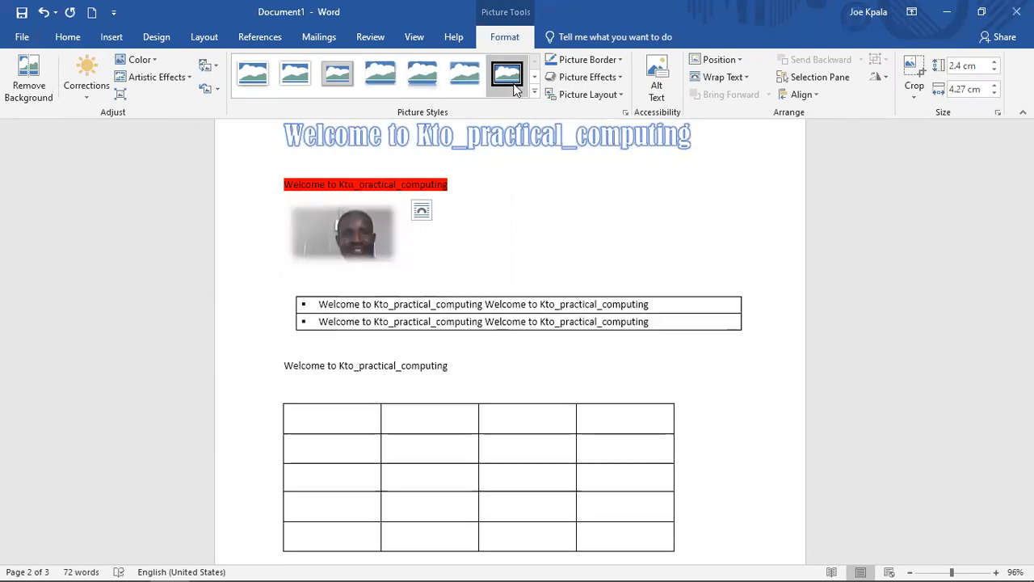
{"action": "left_click", "coordinate": [514, 88]}
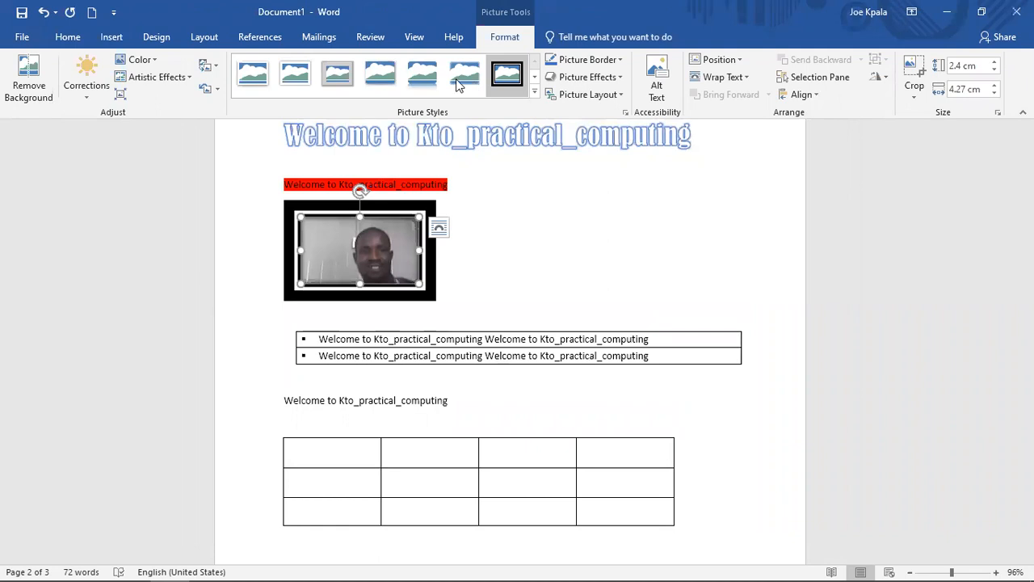
{"action": "left_click", "coordinate": [458, 82]}
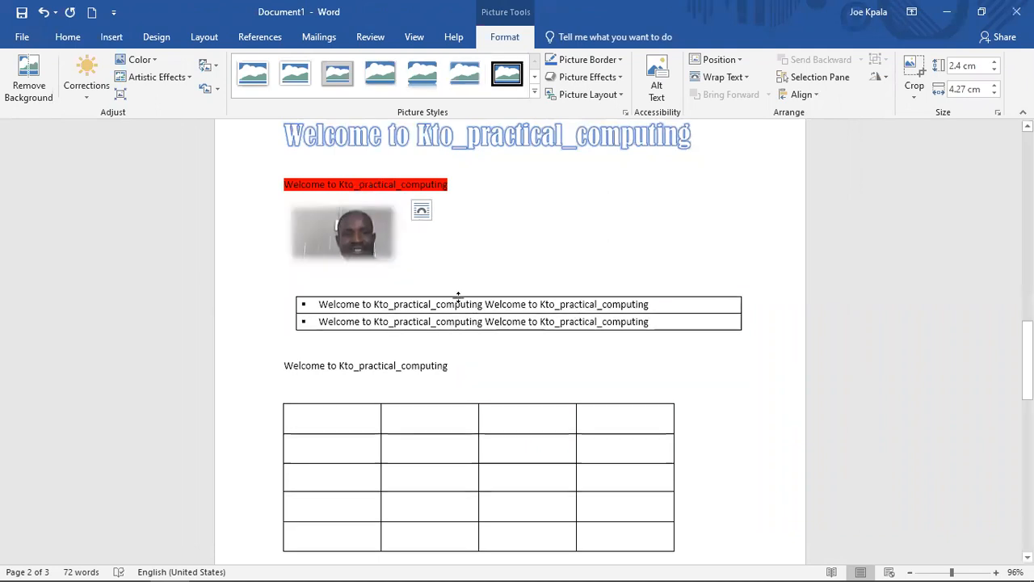
{"action": "left_click", "coordinate": [422, 77]}
{"action": "left_click", "coordinate": [358, 86]}
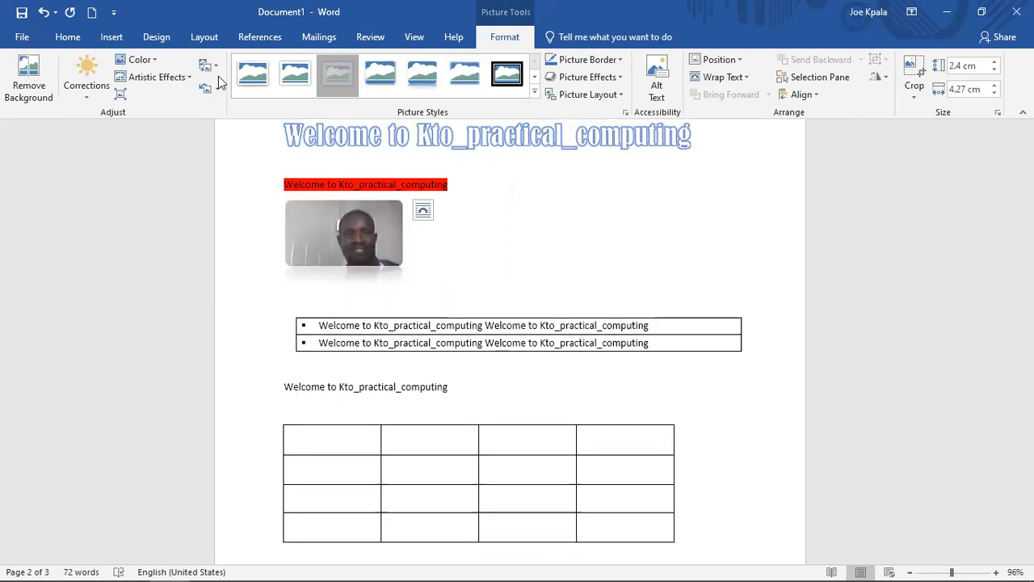
Draw a rectangle about 4 cm high and 7.7 cm wide beside the photo, above the bulleted table
{"action": "left_click", "coordinate": [111, 37]}
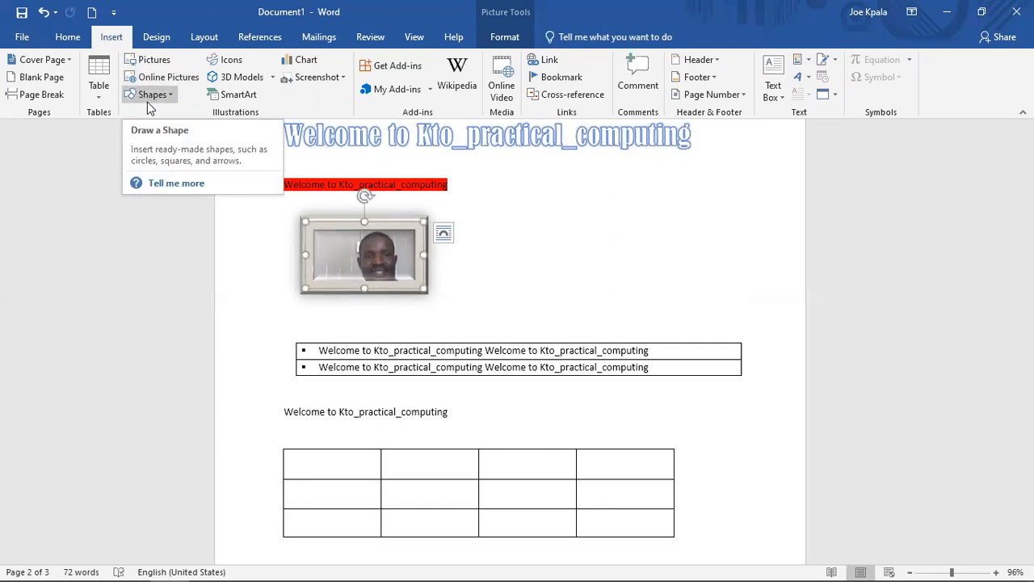
{"action": "left_click", "coordinate": [148, 101]}
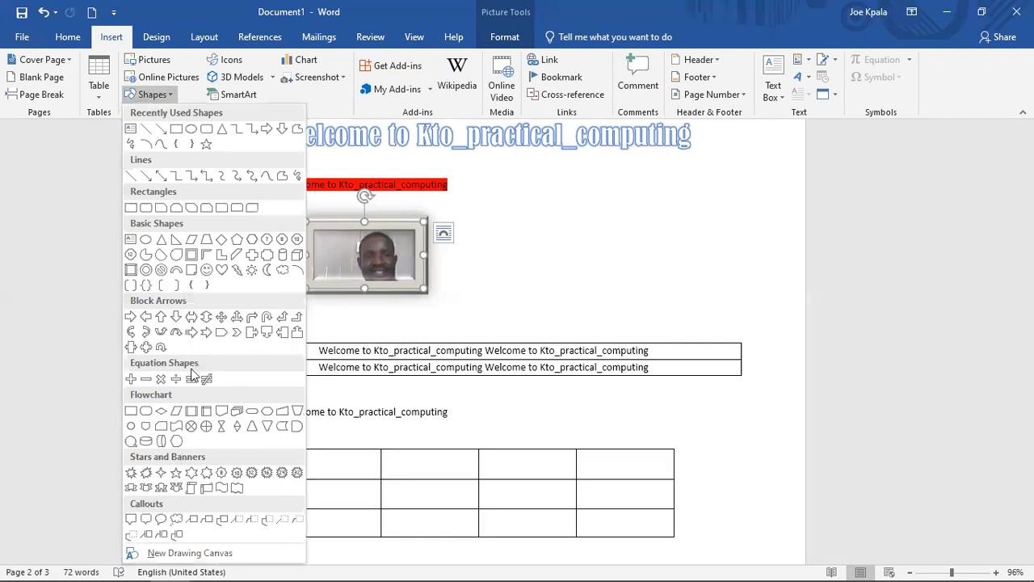
{"action": "left_click", "coordinate": [177, 130]}
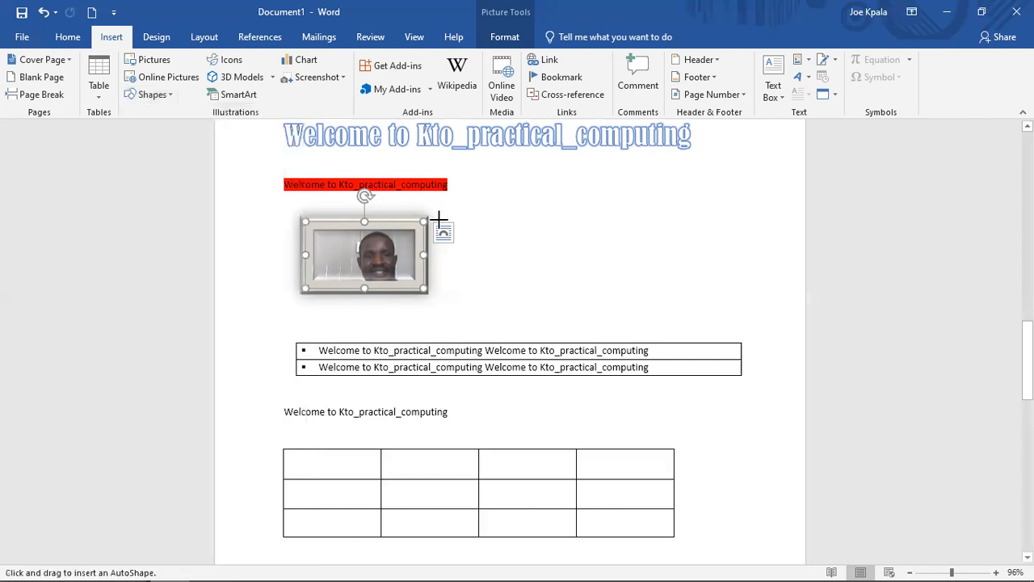
{"action": "mouse_move", "coordinate": [517, 199]}
{"action": "left_mouse_down"}
{"action": "mouse_move", "coordinate": [596, 253]}
{"action": "mouse_move", "coordinate": [727, 273]}
{"action": "mouse_move", "coordinate": [728, 308]}
{"action": "left_mouse_up"}
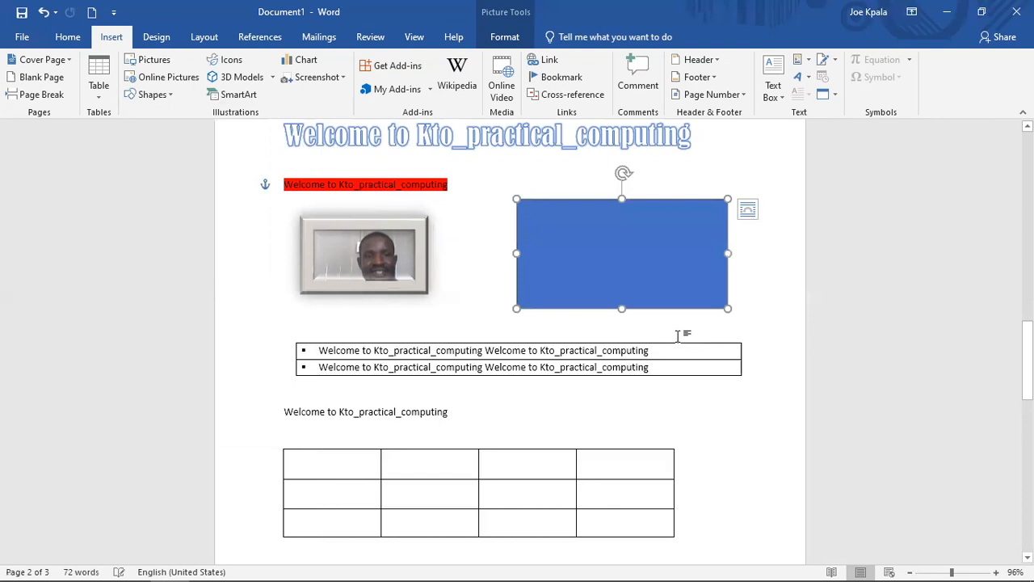
Apply the shape style with a white fill and green outline to the rectangle, and deselect it
{"action": "left_click", "coordinate": [655, 297]}
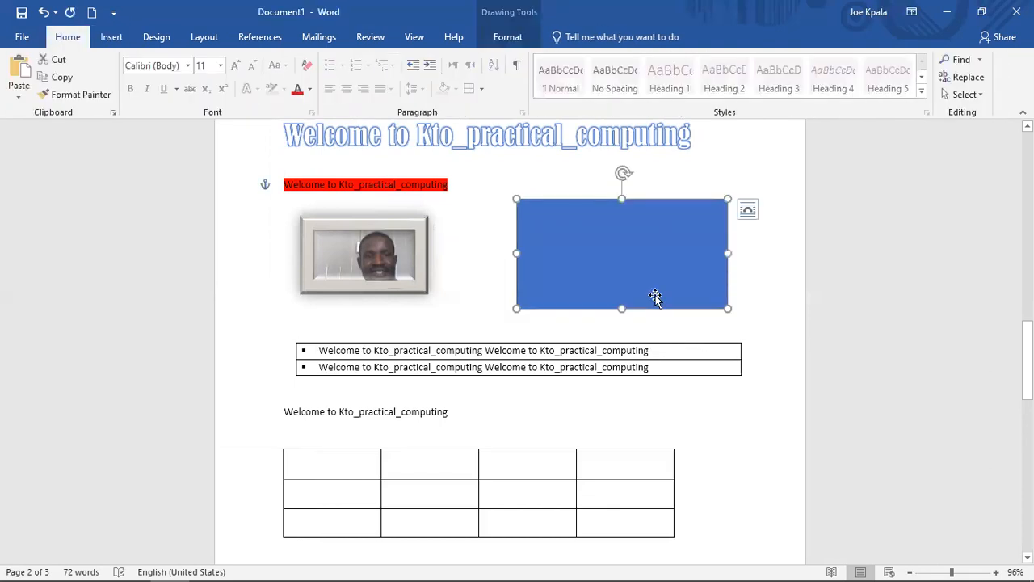
{"action": "left_click", "coordinate": [498, 40]}
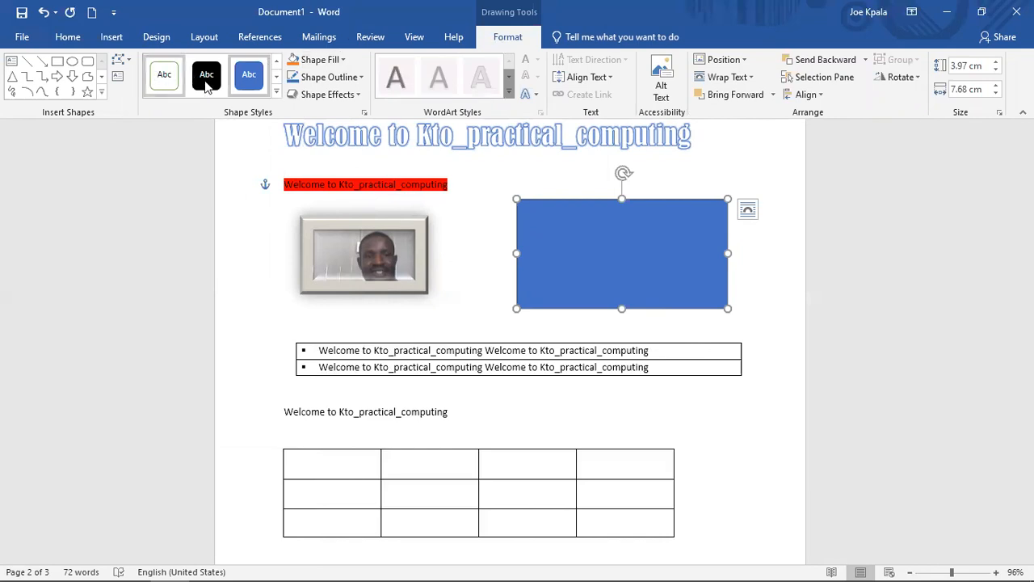
{"action": "left_click", "coordinate": [165, 81]}
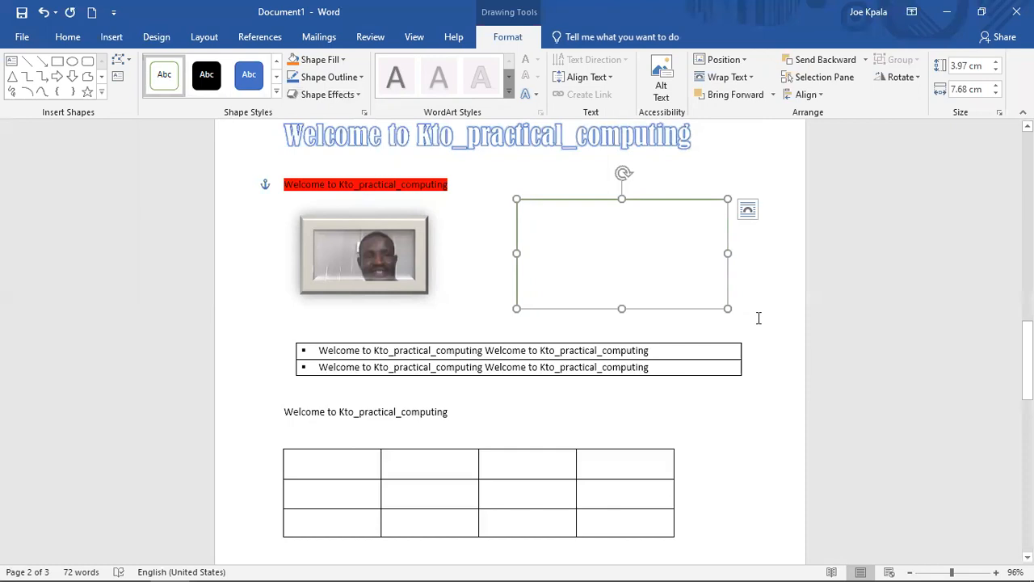
{"action": "left_click", "coordinate": [757, 318]}
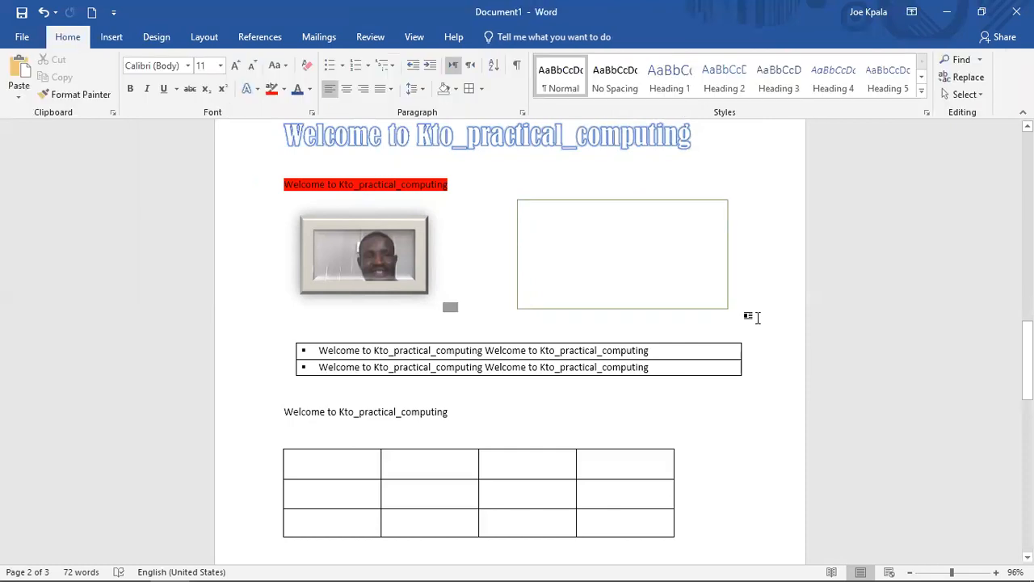
Select the rectangle and look over the theme shape styles and presets available for it
{"action": "left_click", "coordinate": [672, 258]}
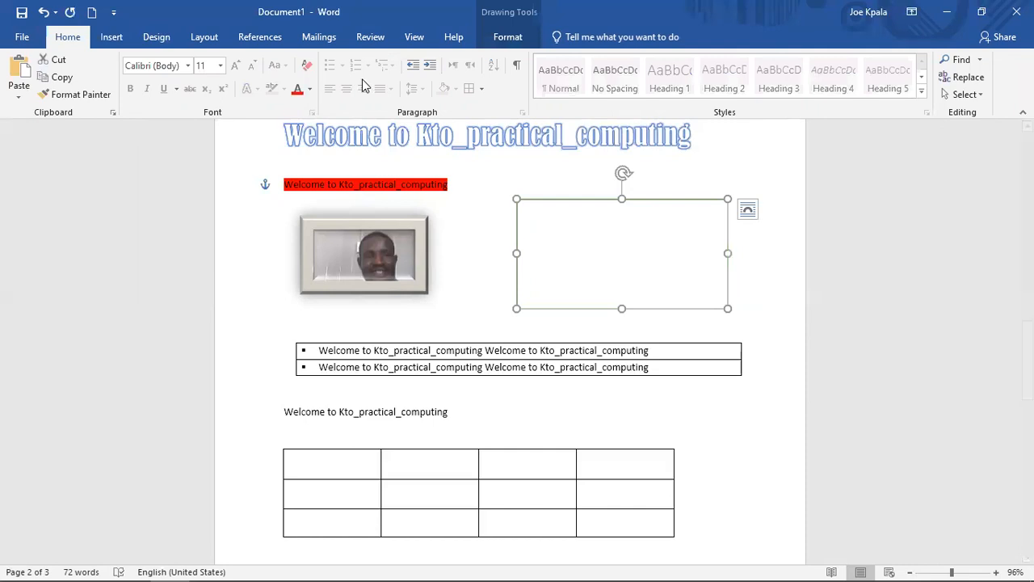
{"action": "left_click", "coordinate": [508, 37]}
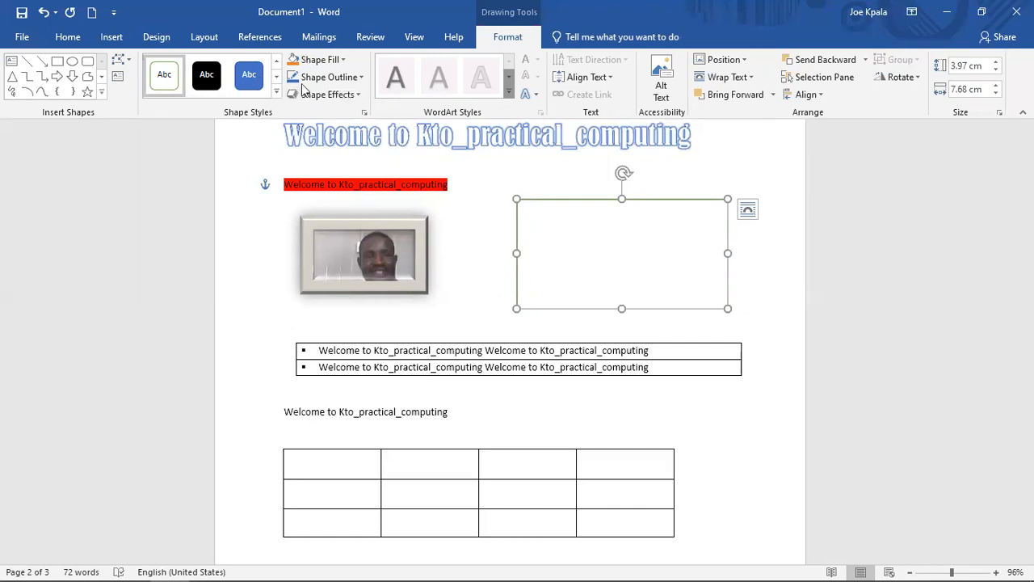
{"action": "left_click", "coordinate": [275, 91]}
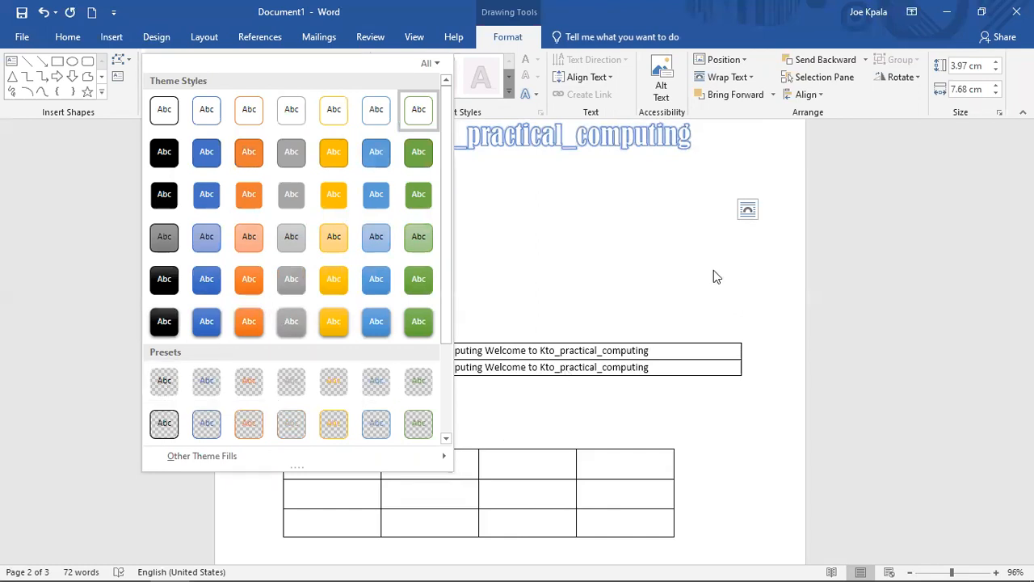
{"action": "left_click", "coordinate": [561, 252]}
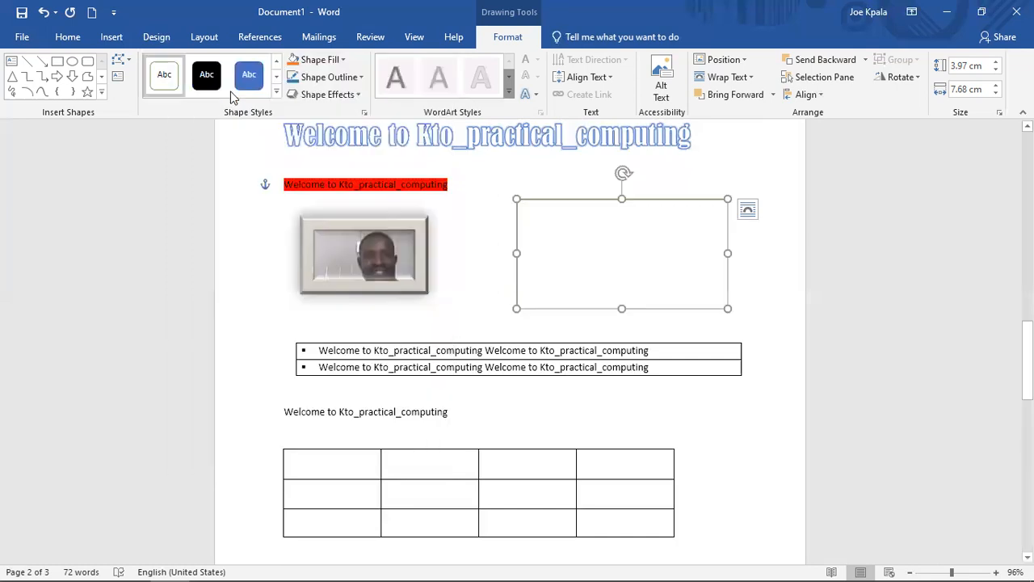
Look over the chart types that can be inserted, and close the list without adding a chart
{"action": "left_click", "coordinate": [111, 37]}
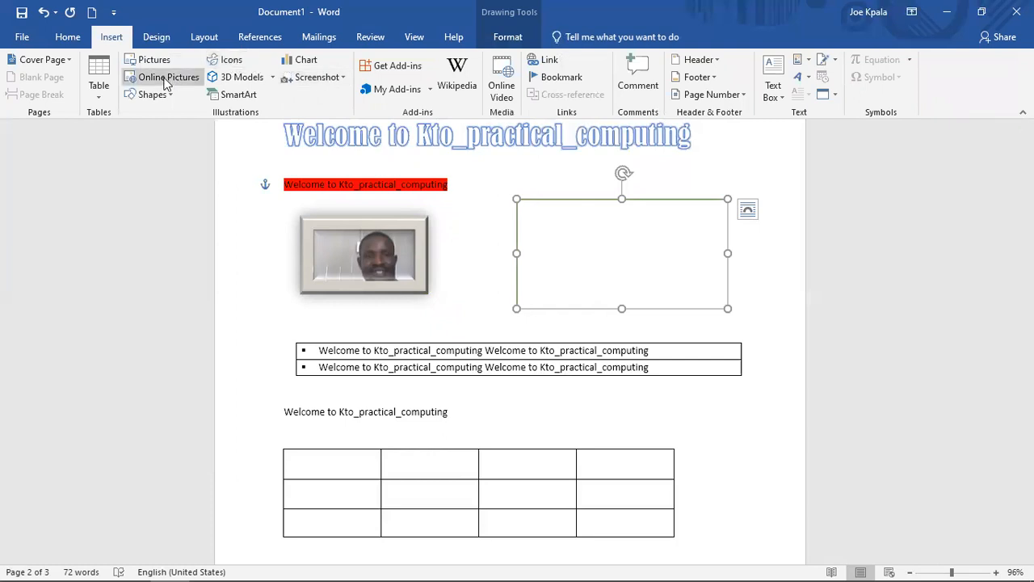
{"action": "left_click", "coordinate": [305, 61]}
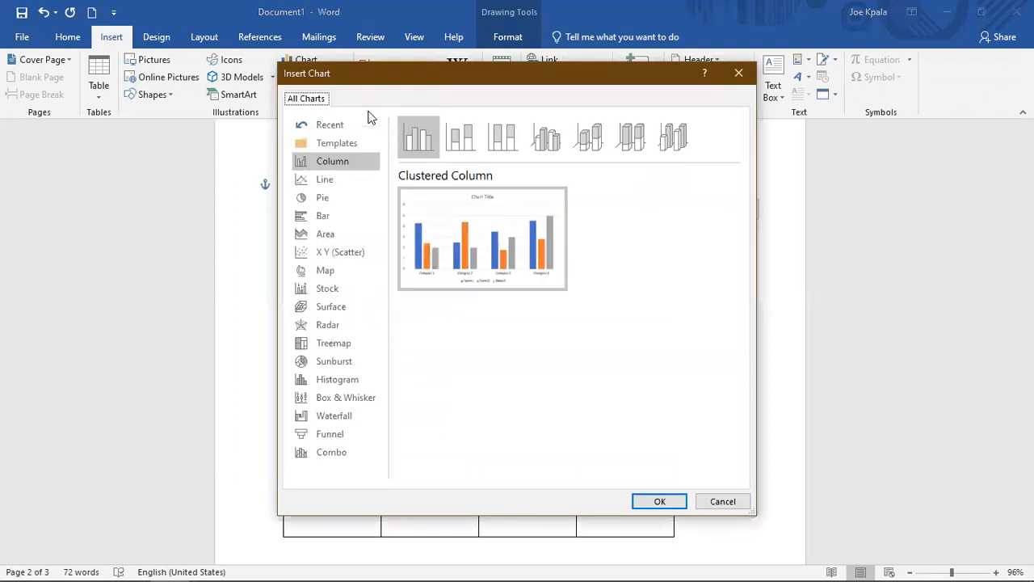
{"action": "left_click", "coordinate": [722, 501]}
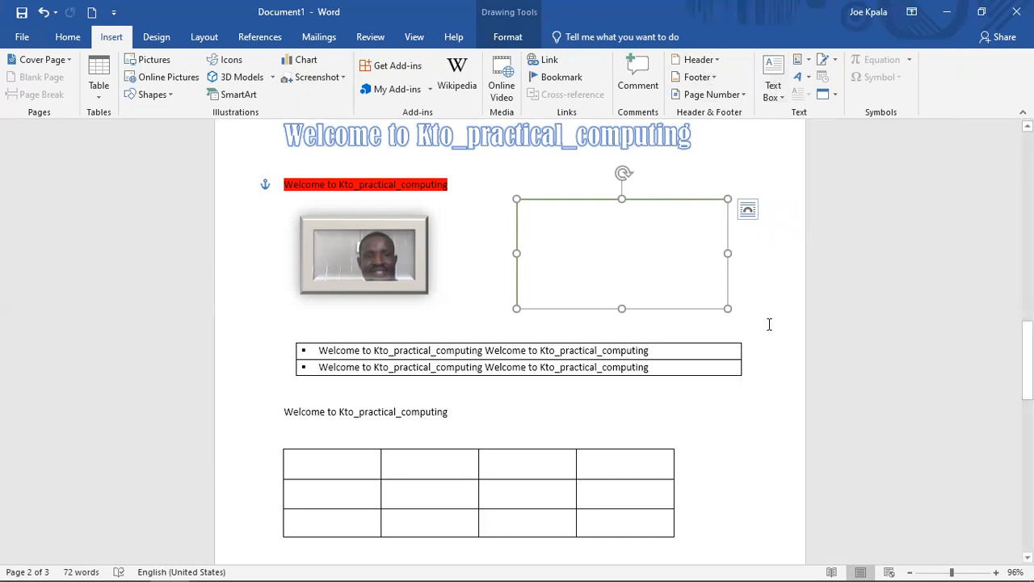
Add the CONFIDENTIAL 1 watermark to the document pages
{"action": "left_click", "coordinate": [161, 40]}
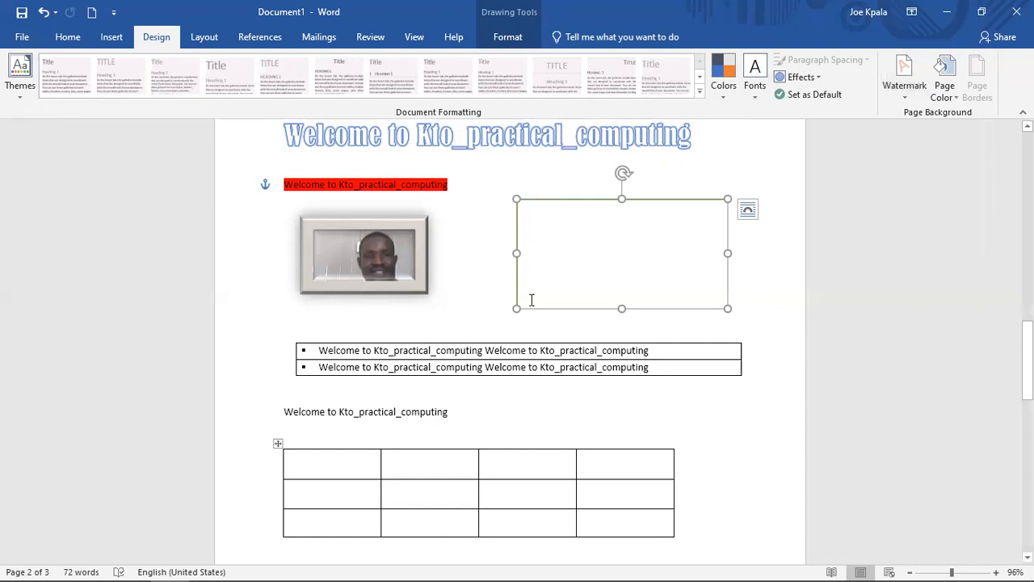
{"action": "left_click", "coordinate": [905, 83]}
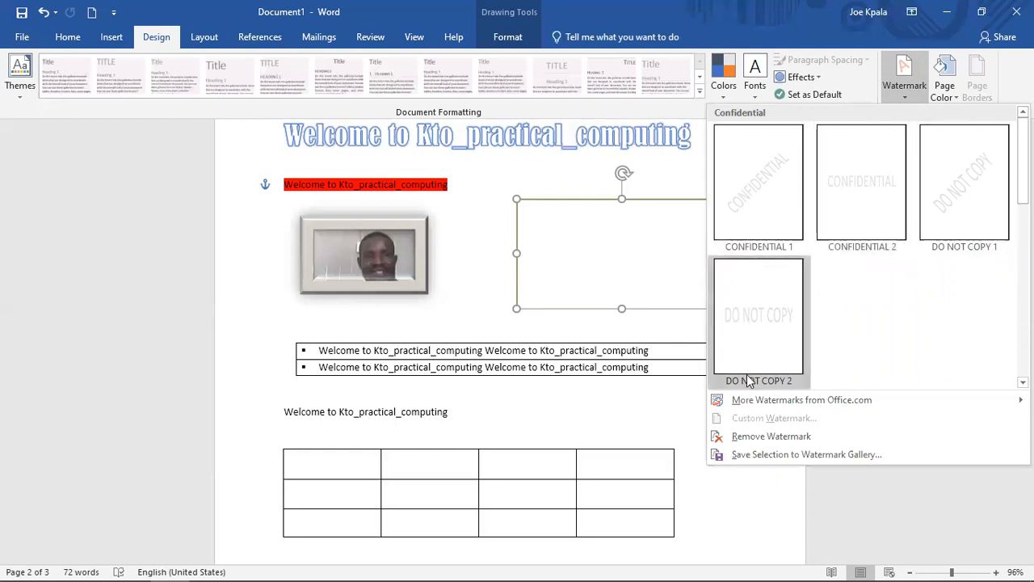
{"action": "left_click", "coordinate": [782, 215]}
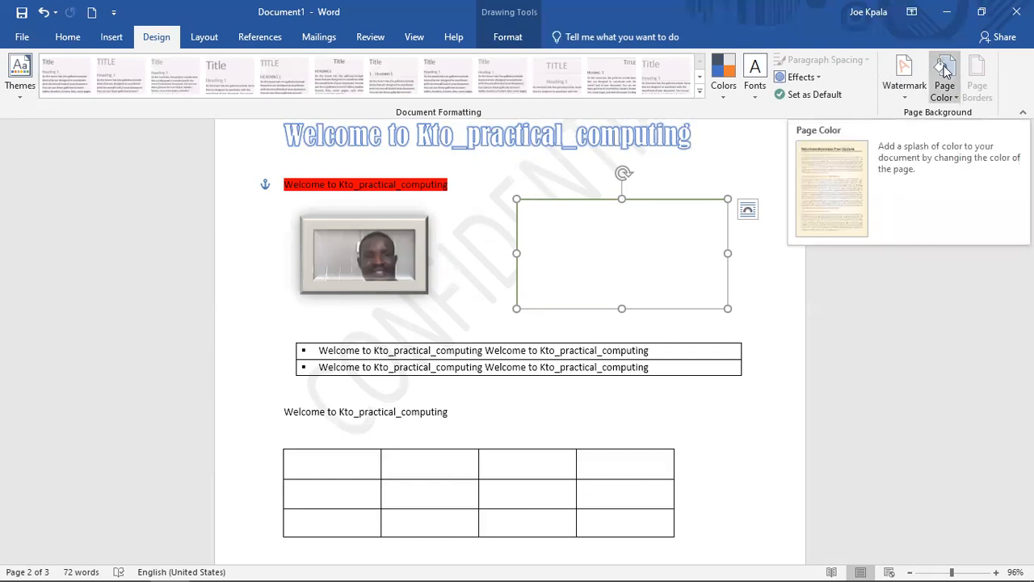
Set the page color to the theme color Blue, Accent 1
{"action": "left_click", "coordinate": [949, 97]}
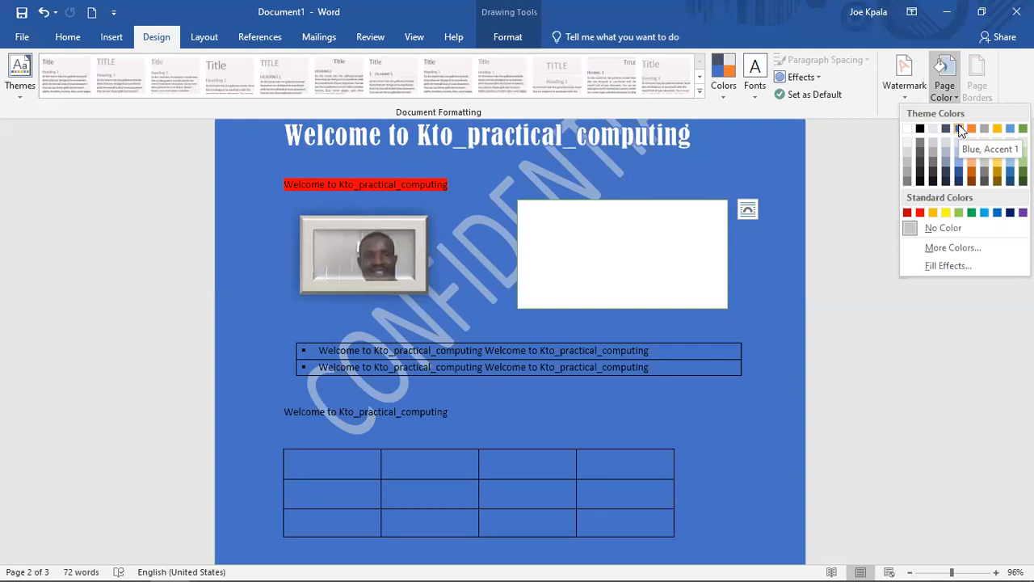
{"action": "left_click", "coordinate": [960, 129]}
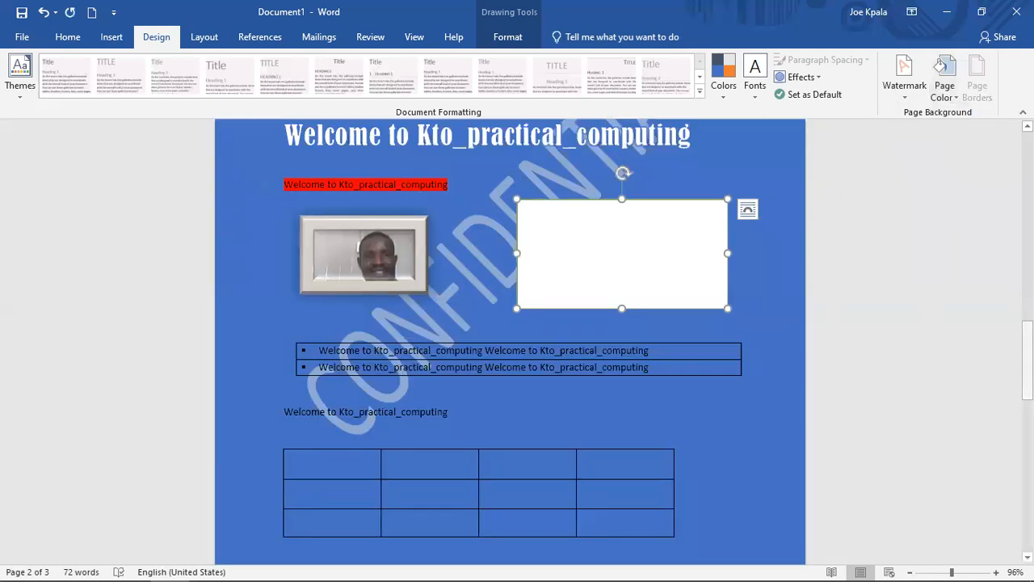
{"action": "mouse_move", "coordinate": [1028, 360]}
{"action": "left_mouse_down"}
{"action": "mouse_move", "coordinate": [1027, 171]}
{"action": "mouse_move", "coordinate": [1027, 511]}
{"action": "mouse_move", "coordinate": [1027, 306]}
{"action": "mouse_move", "coordinate": [1028, 358]}
{"action": "left_mouse_up"}
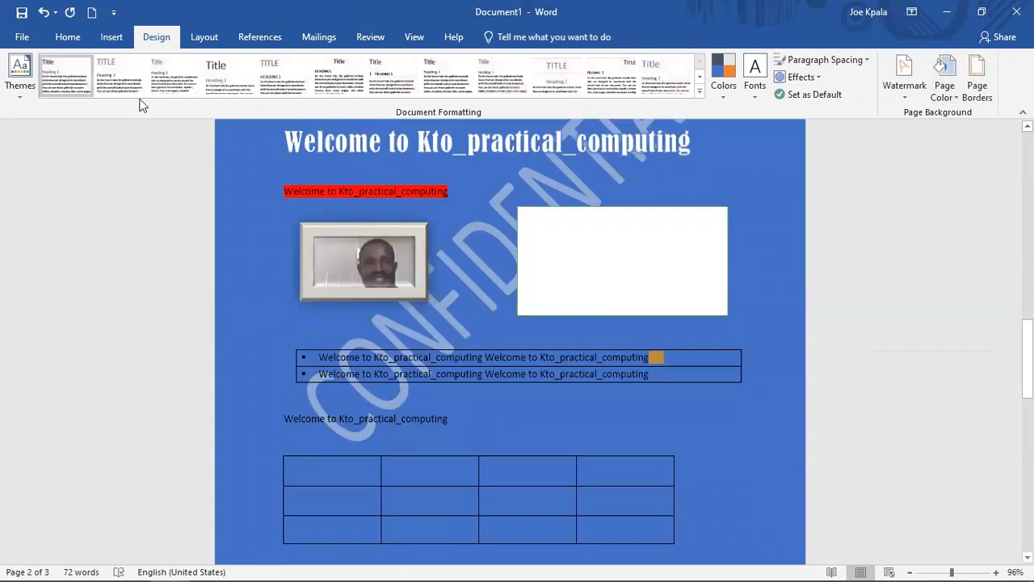
Undo the blue page color
{"action": "left_click", "coordinate": [202, 38]}
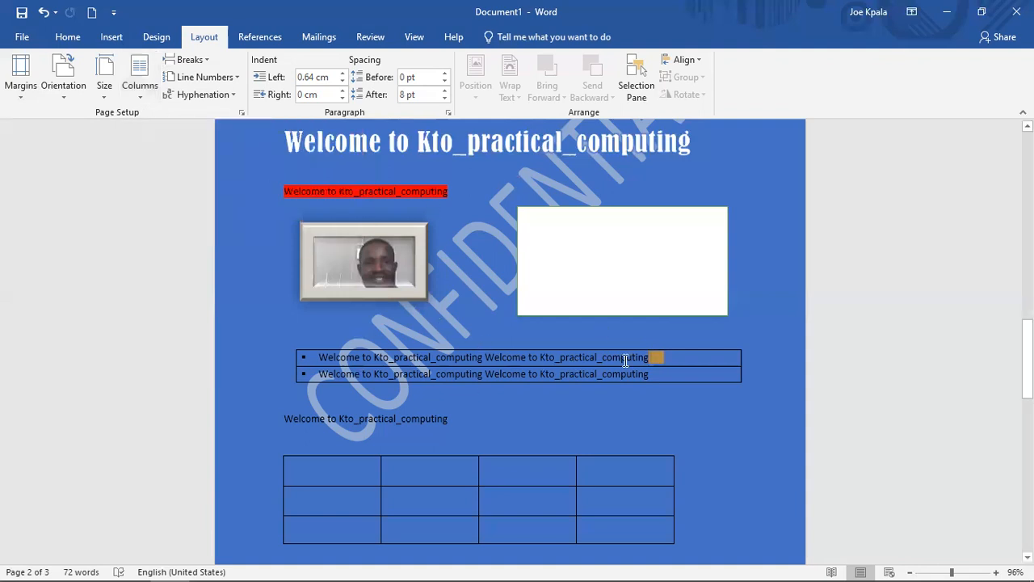
{"action": "left_click_drag", "start_coordinate": [1028, 357], "coordinate": [1028, 475]}
{"action": "left_click", "coordinate": [255, 372]}
{"action": "key", "text": "Delete"}
{"action": "key", "text": "ctrl+z"}
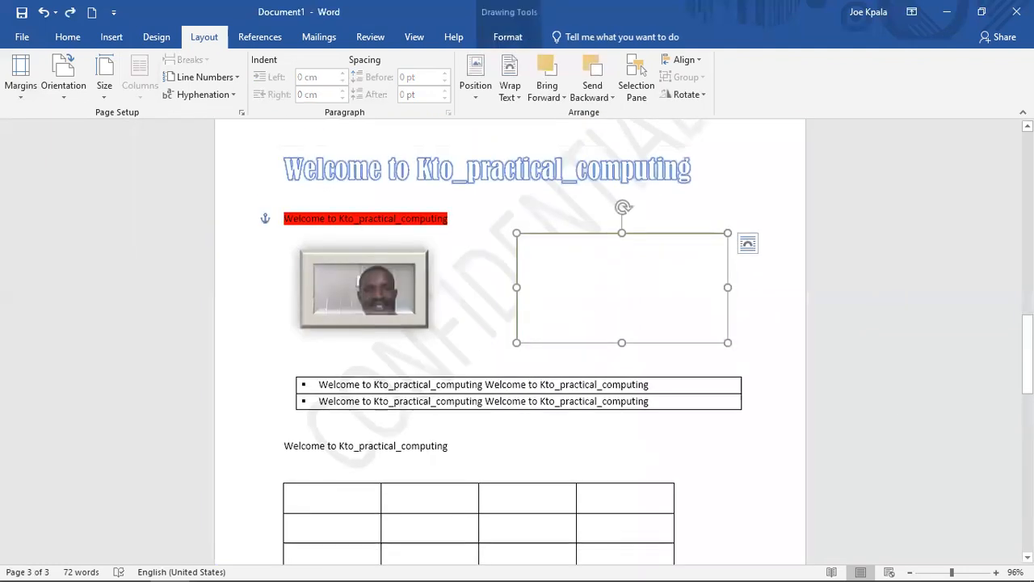
Place the cursor below the empty table on the last page and lay the text out in three columns
{"action": "left_click_drag", "start_coordinate": [1027, 353], "coordinate": [1028, 444]}
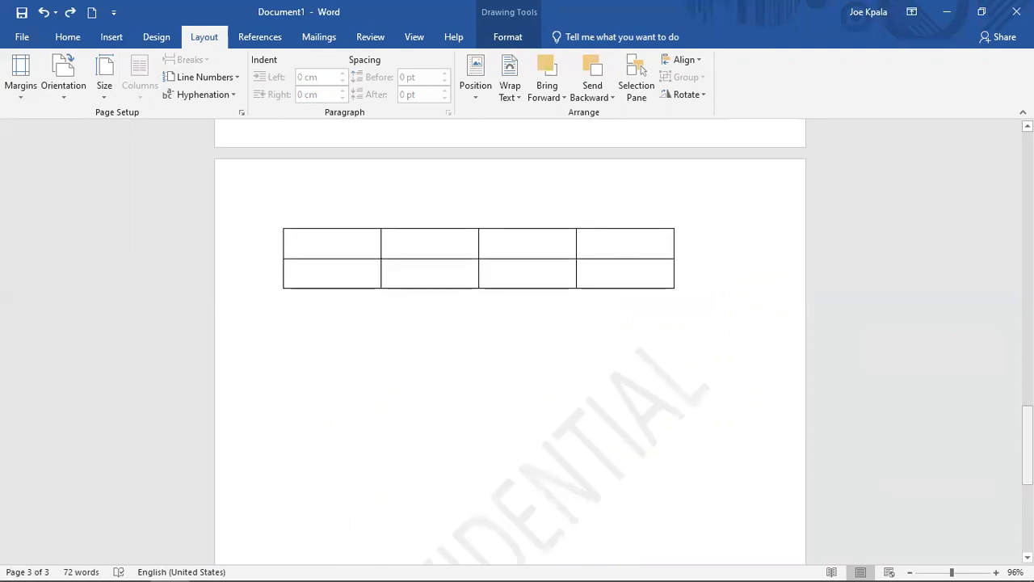
{"action": "left_click_drag", "start_coordinate": [1027, 444], "coordinate": [1027, 481]}
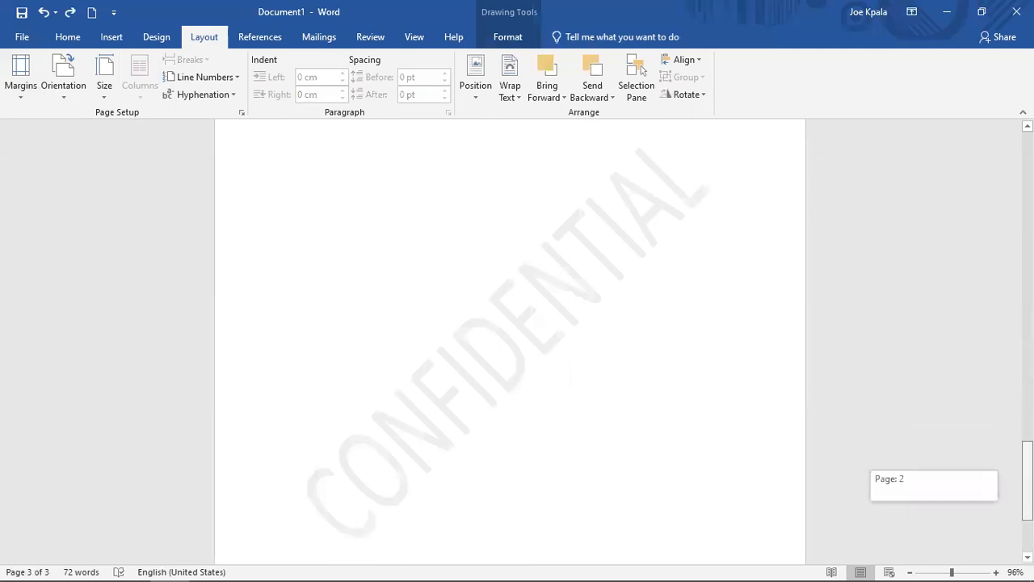
{"action": "left_click", "coordinate": [369, 201]}
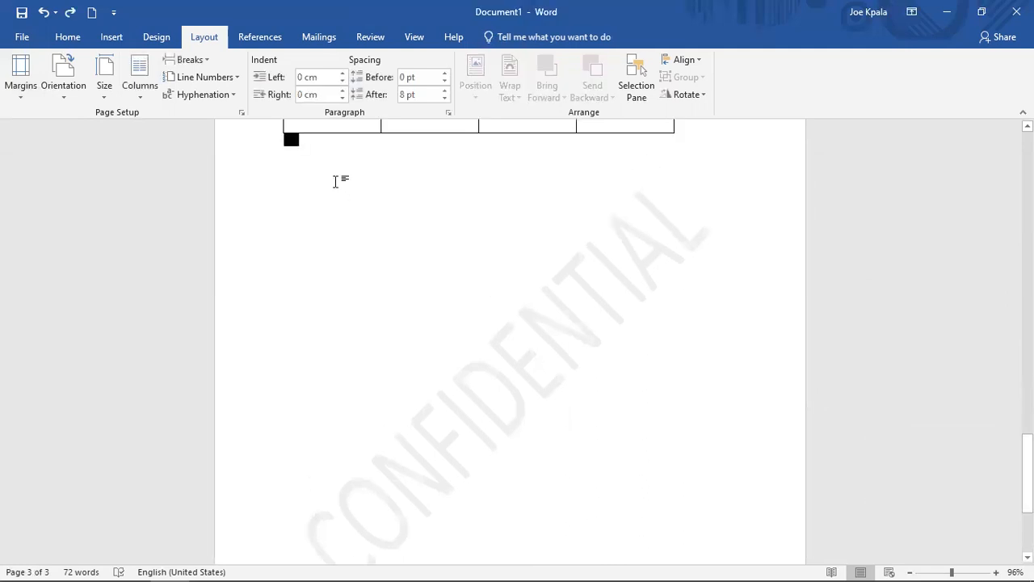
{"action": "left_click", "coordinate": [104, 89]}
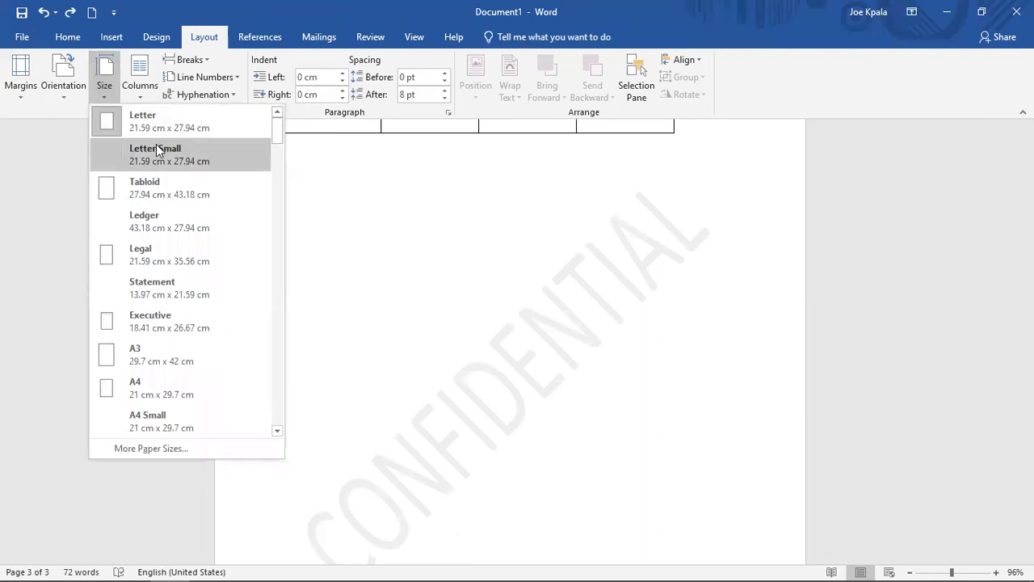
{"action": "left_click", "coordinate": [135, 95]}
{"action": "left_click", "coordinate": [136, 95]}
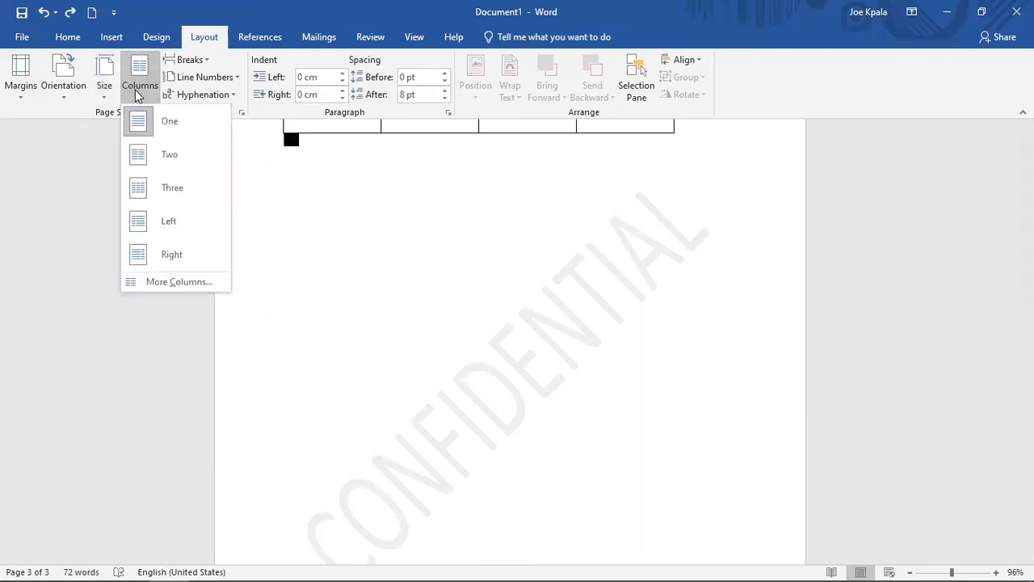
{"action": "left_click", "coordinate": [180, 188]}
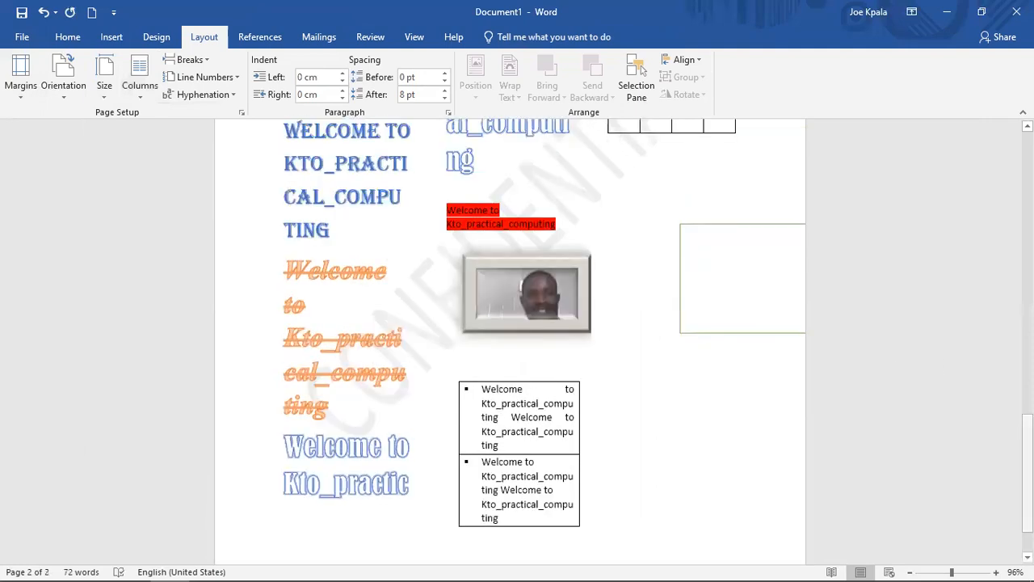
{"action": "left_click_drag", "start_coordinate": [1028, 443], "coordinate": [1028, 331]}
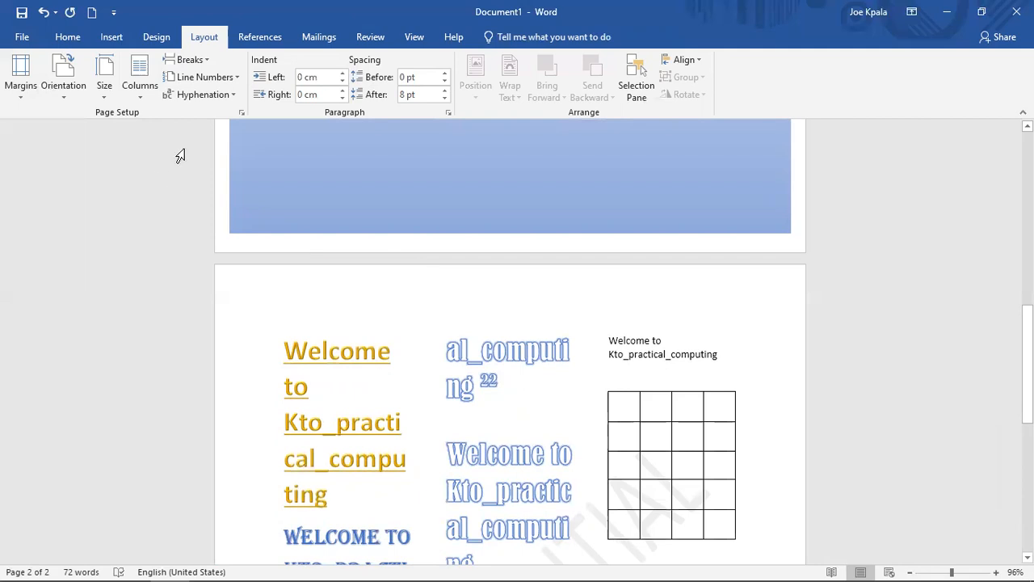
{"action": "left_click_drag", "start_coordinate": [1028, 363], "coordinate": [1027, 417]}
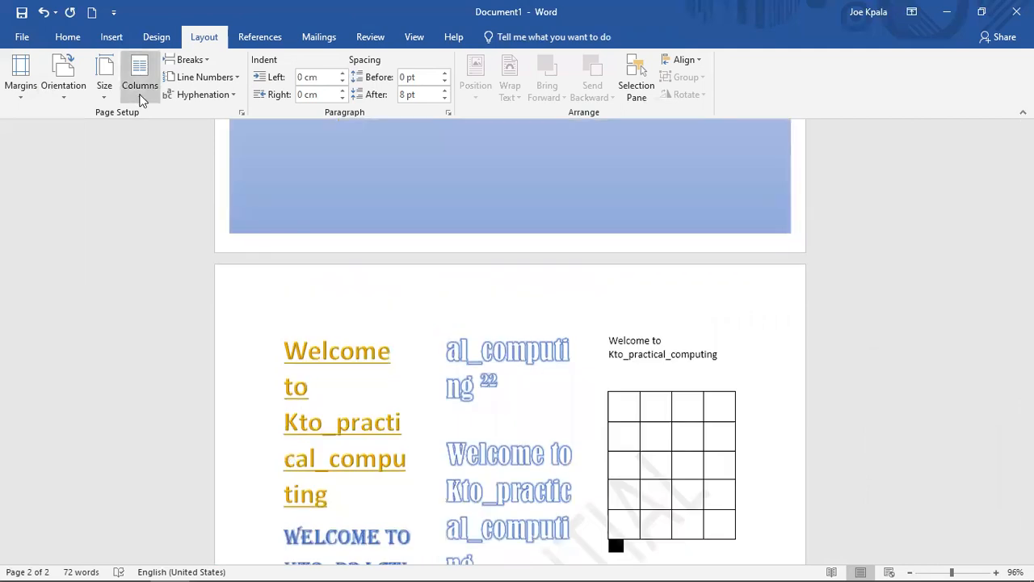
Change the text layout to two columns and review the rearranged pages
{"action": "left_click", "coordinate": [140, 80]}
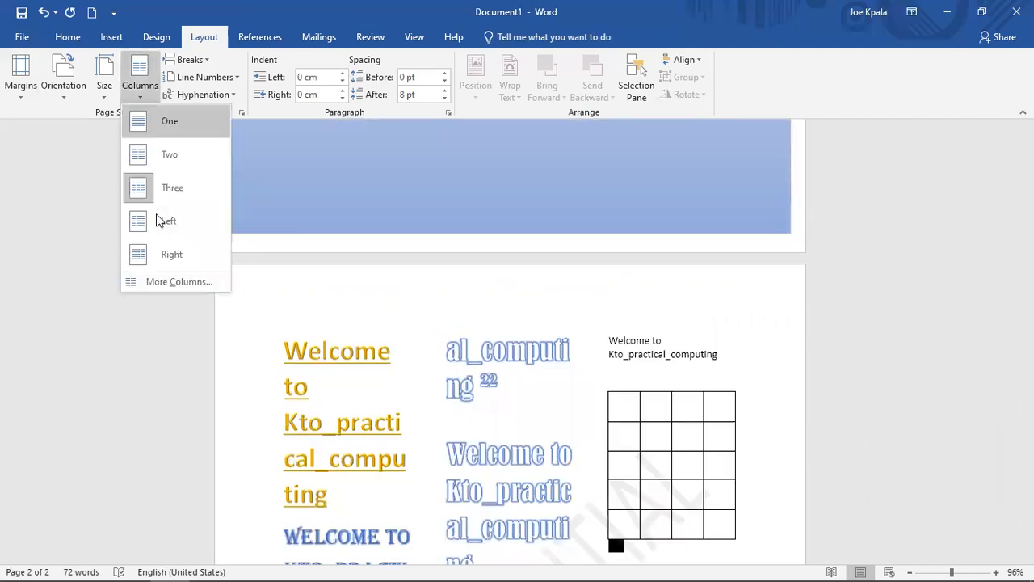
{"action": "left_click", "coordinate": [167, 156]}
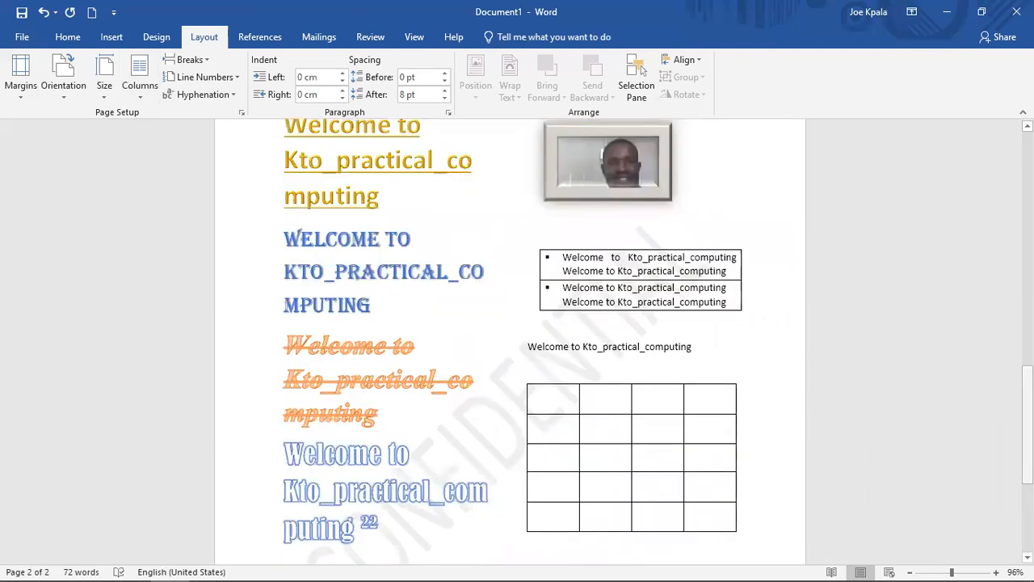
{"action": "left_click_drag", "start_coordinate": [1028, 460], "coordinate": [1028, 533]}
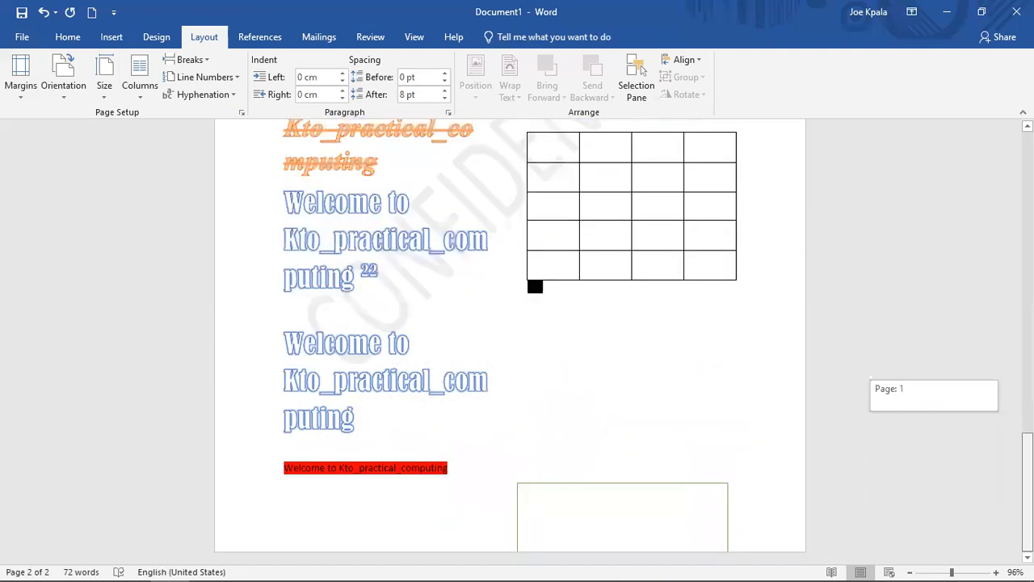
{"action": "left_click_drag", "start_coordinate": [1028, 534], "coordinate": [1028, 340]}
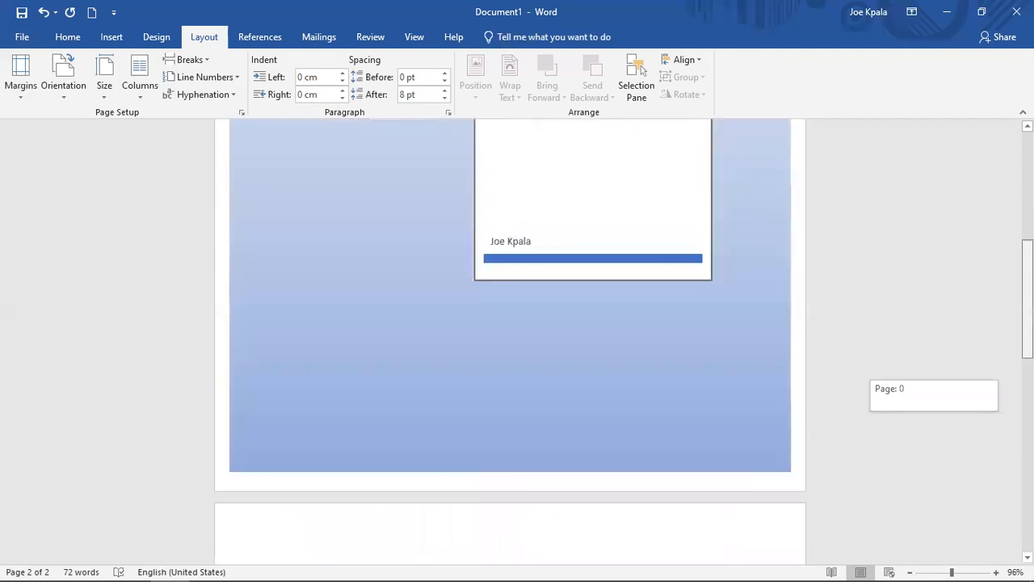
Look over the available paper sizes, and set the text layout back to one column
{"action": "left_click", "coordinate": [100, 89]}
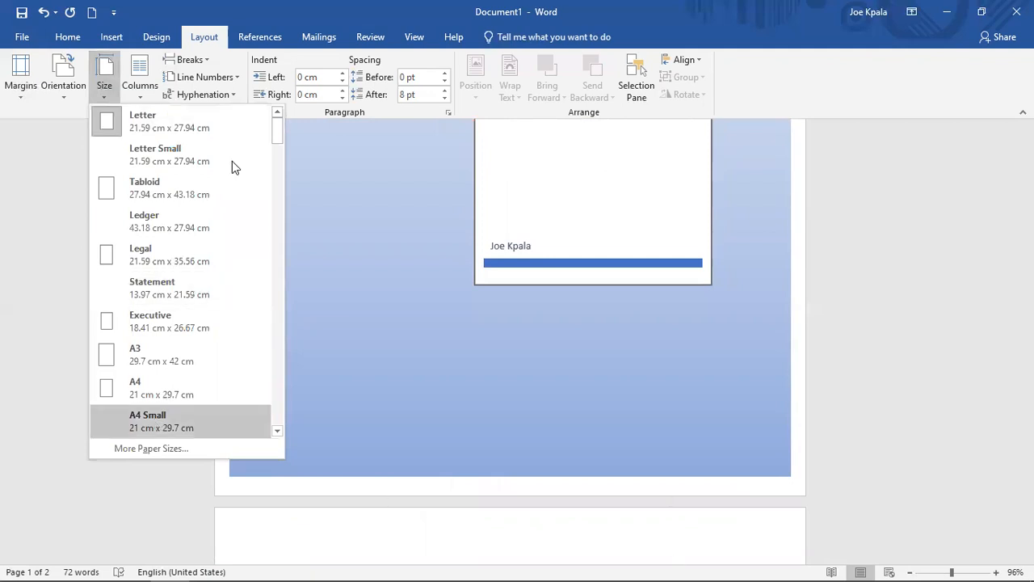
{"action": "left_click", "coordinate": [408, 520]}
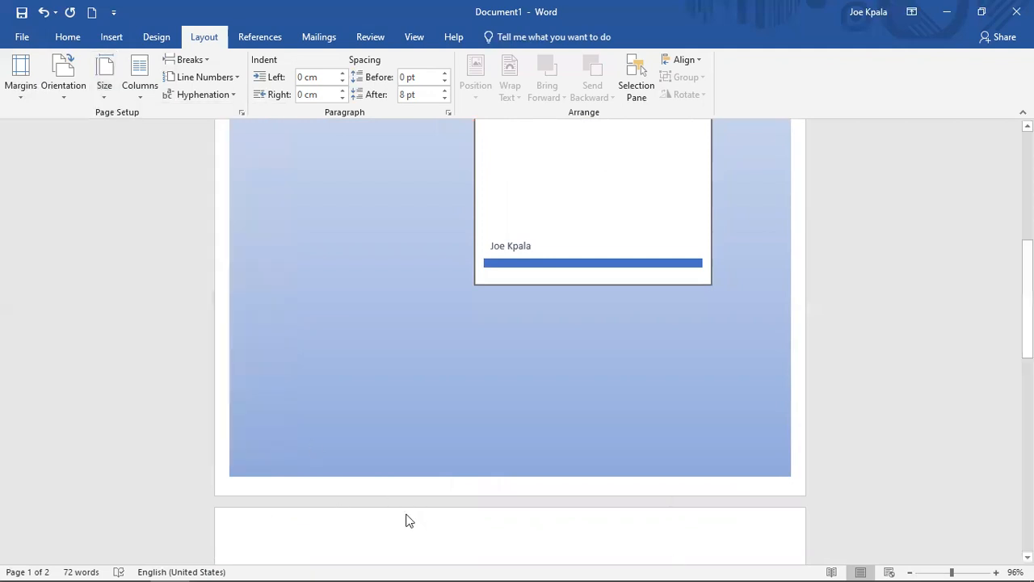
{"action": "left_click", "coordinate": [143, 95]}
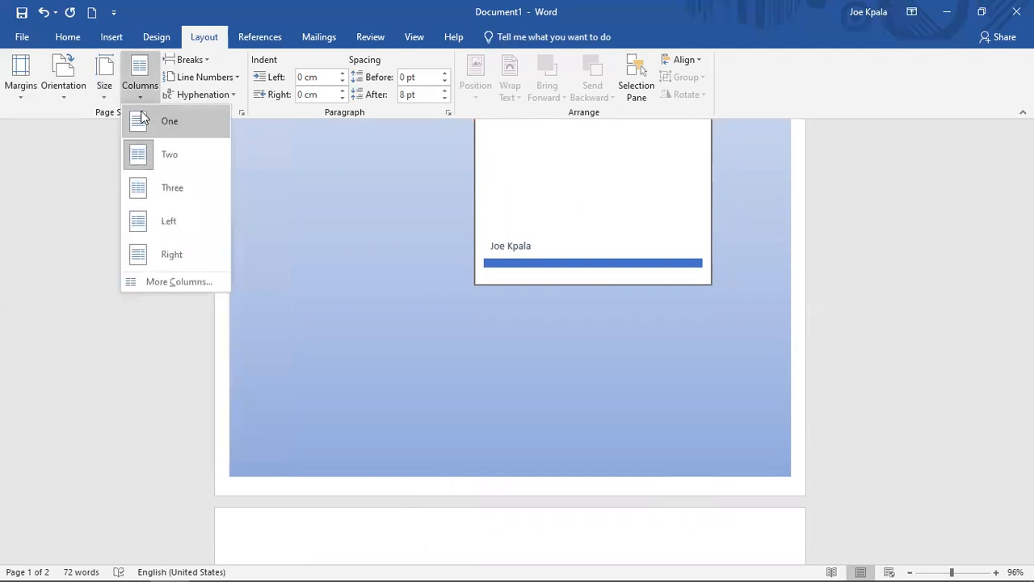
{"action": "left_click", "coordinate": [142, 118]}
{"action": "scroll", "coordinate": [518, 132], "scroll_direction": "down", "scroll_amount": 10}
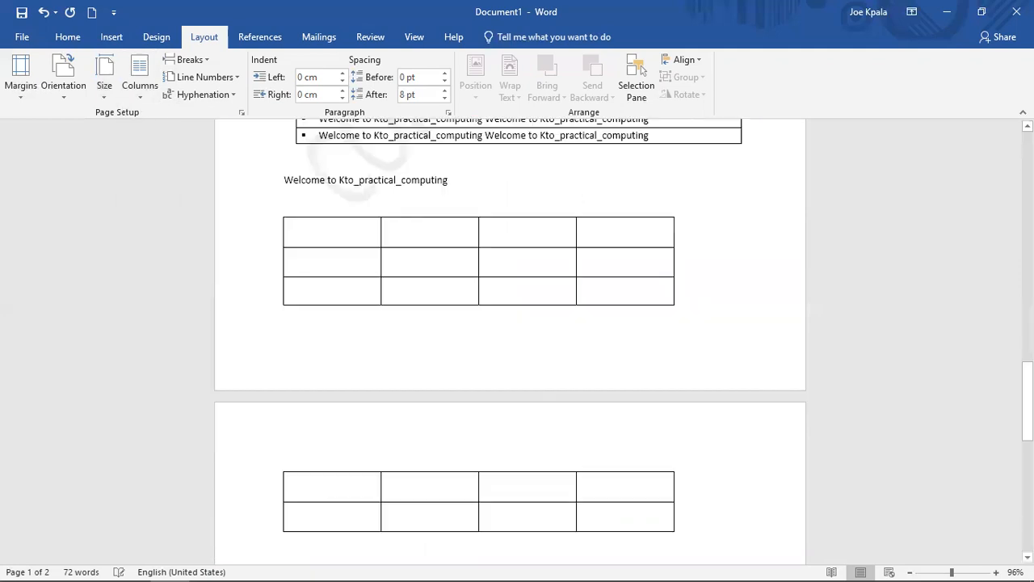
{"action": "left_click_drag", "start_coordinate": [1027, 403], "coordinate": [1027, 248]}
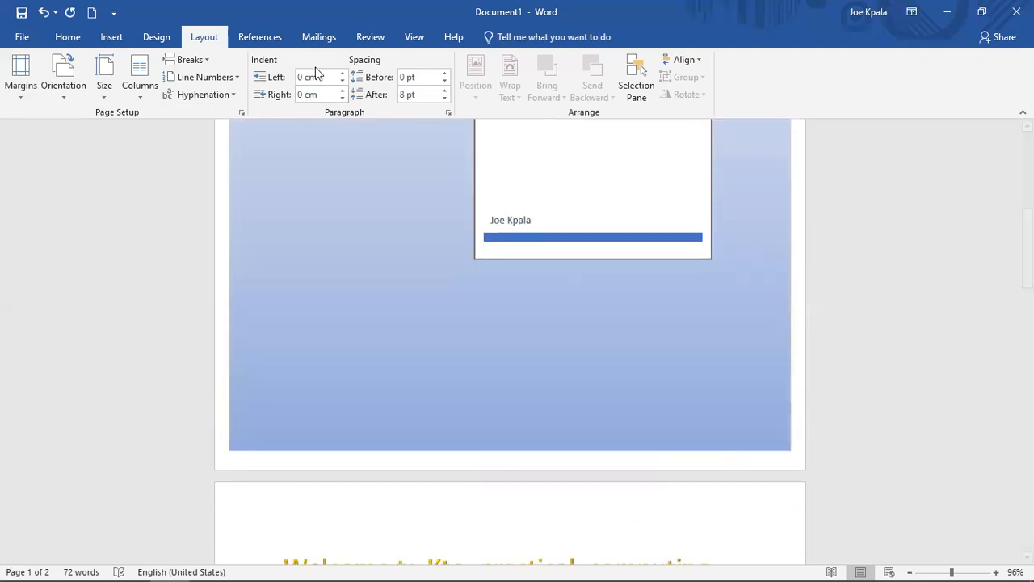
{"action": "left_click", "coordinate": [316, 93]}
{"action": "key", "text": "BackSpace"}
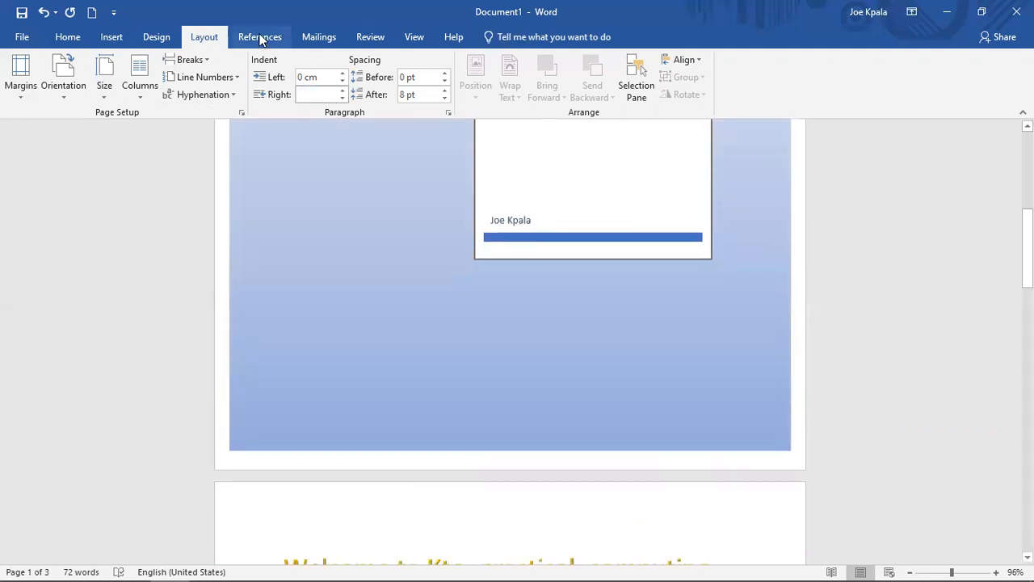
Try to update the document's table of contents
{"action": "left_click", "coordinate": [259, 37]}
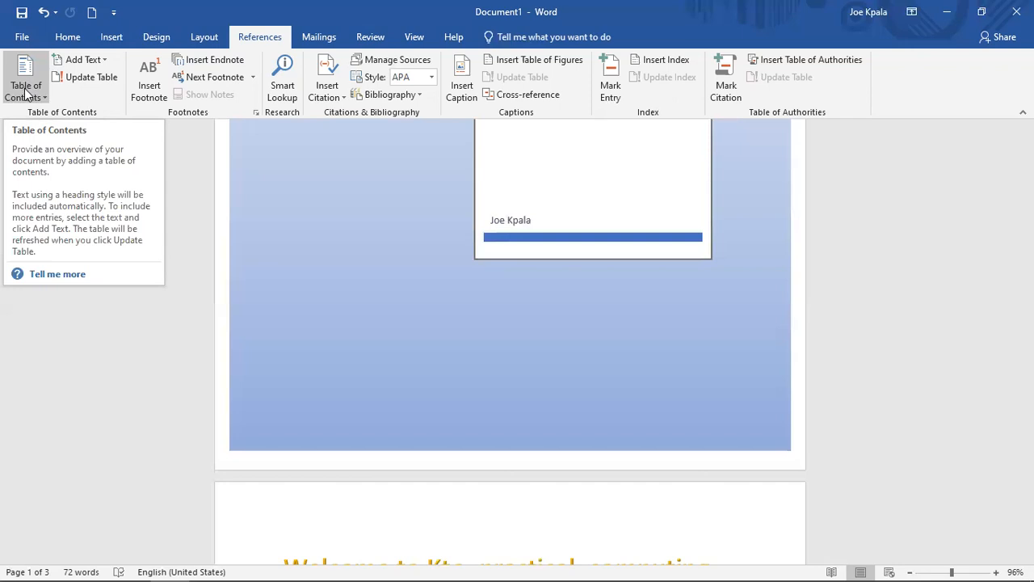
{"action": "left_click", "coordinate": [100, 82]}
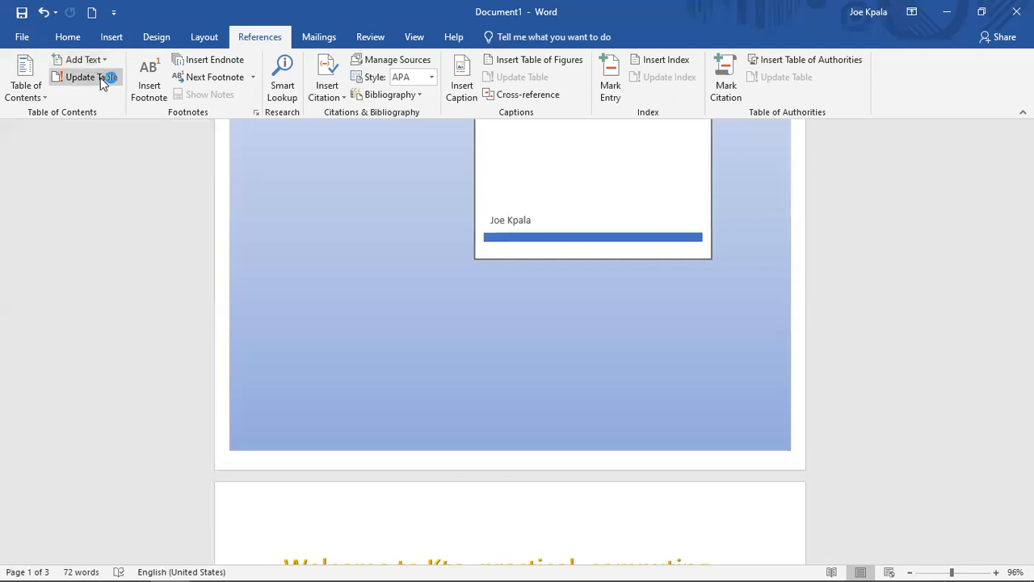
Insert a footnote on the last page with the text "This is my document"
{"action": "left_click", "coordinate": [158, 86]}
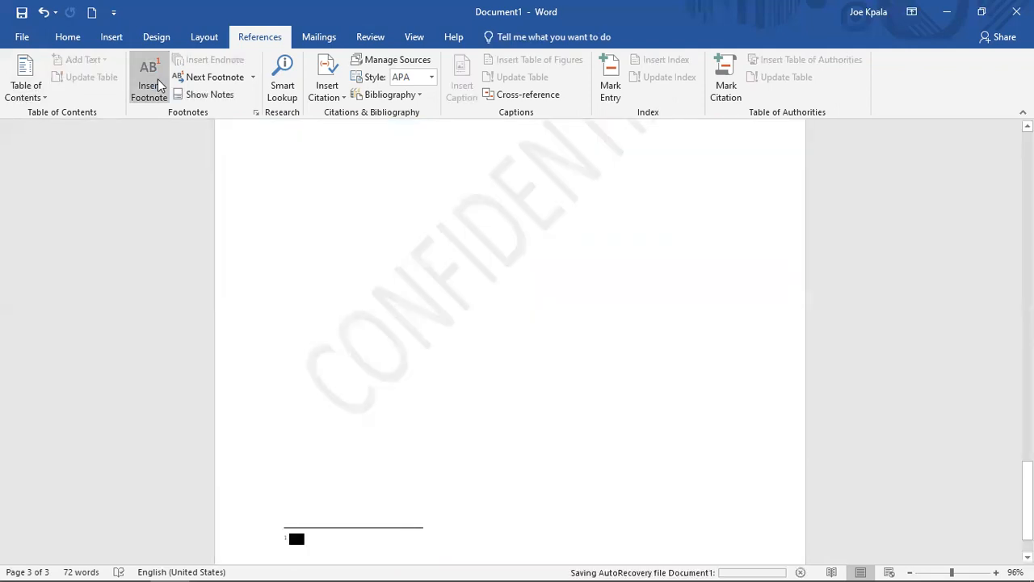
{"action": "left_click", "coordinate": [158, 85]}
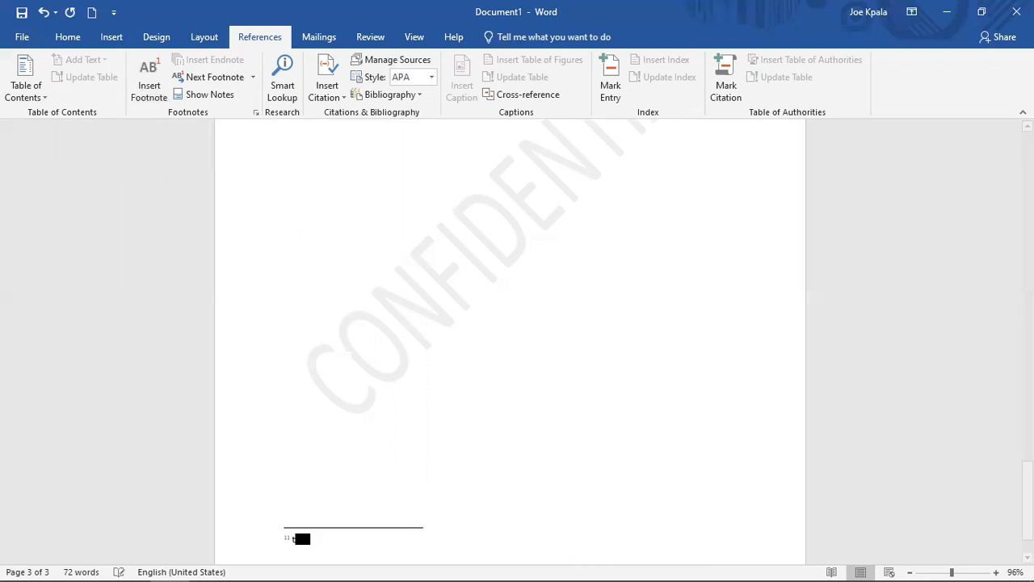
{"action": "type", "text": "his"}
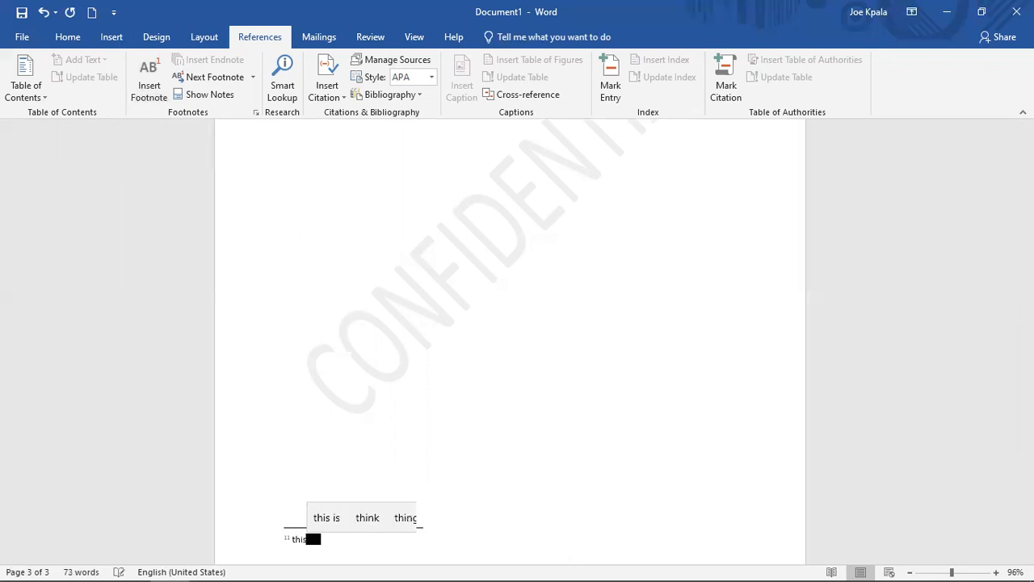
{"action": "type", "text": " is"}
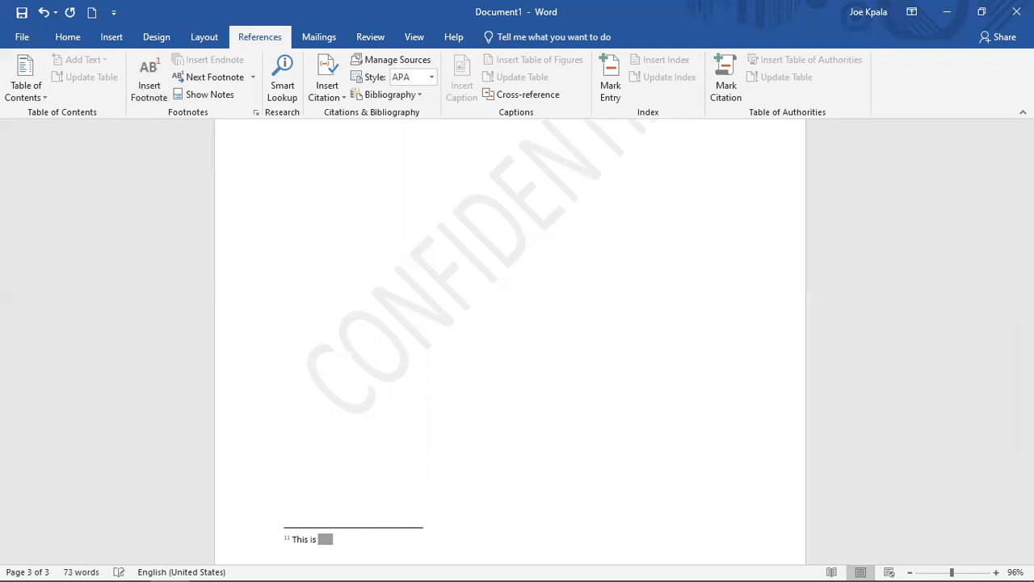
{"action": "type", "text": " me"}
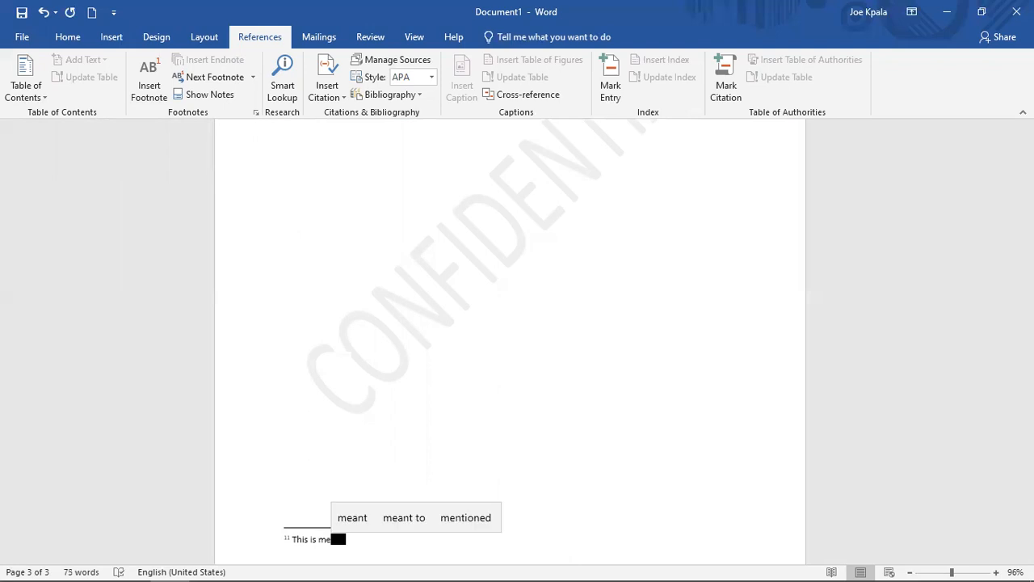
{"action": "key", "text": "BackSpace"}
{"action": "type", "text": "y"}
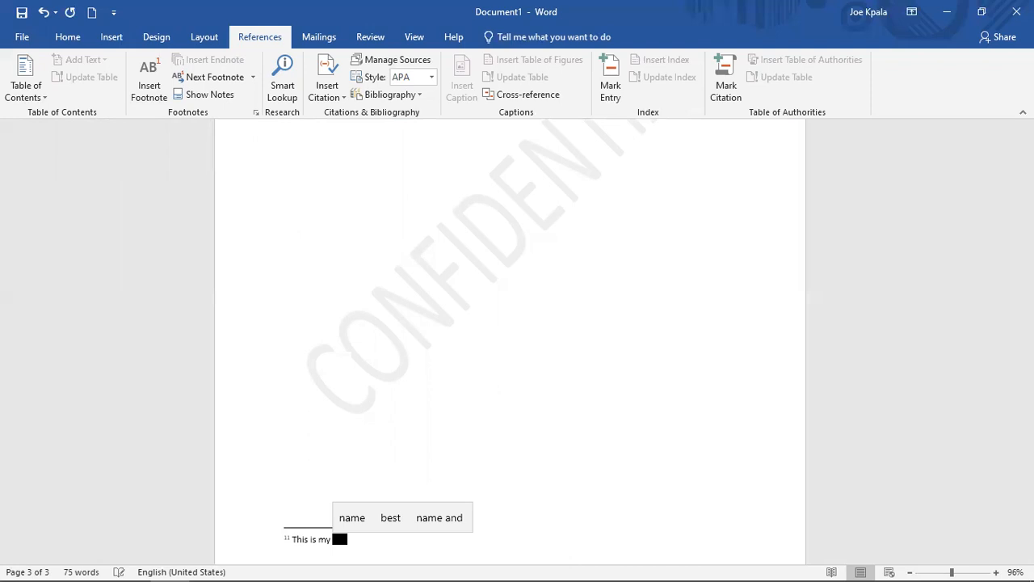
{"action": "type", "text": " docu"}
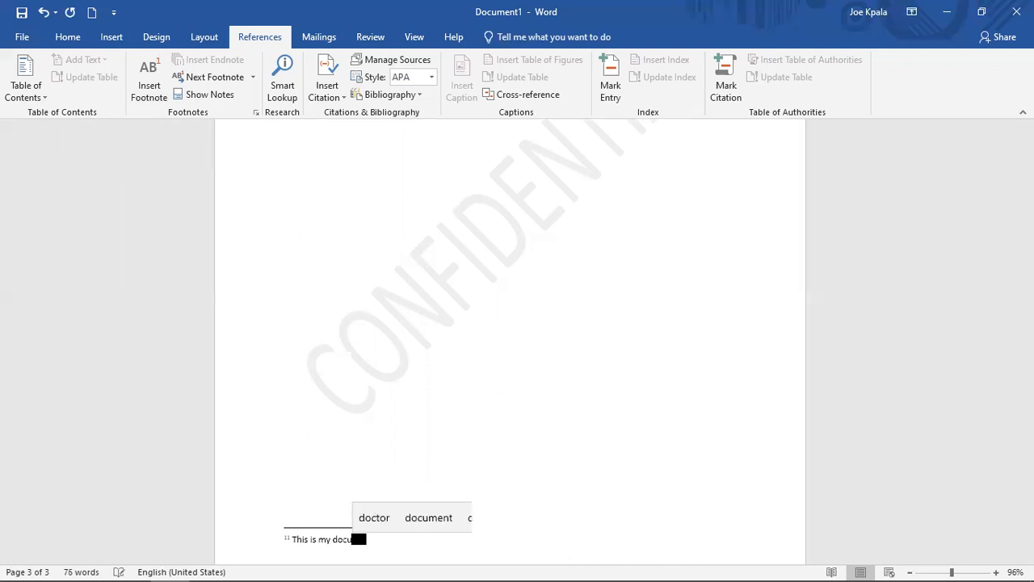
{"action": "type", "text": "ment"}
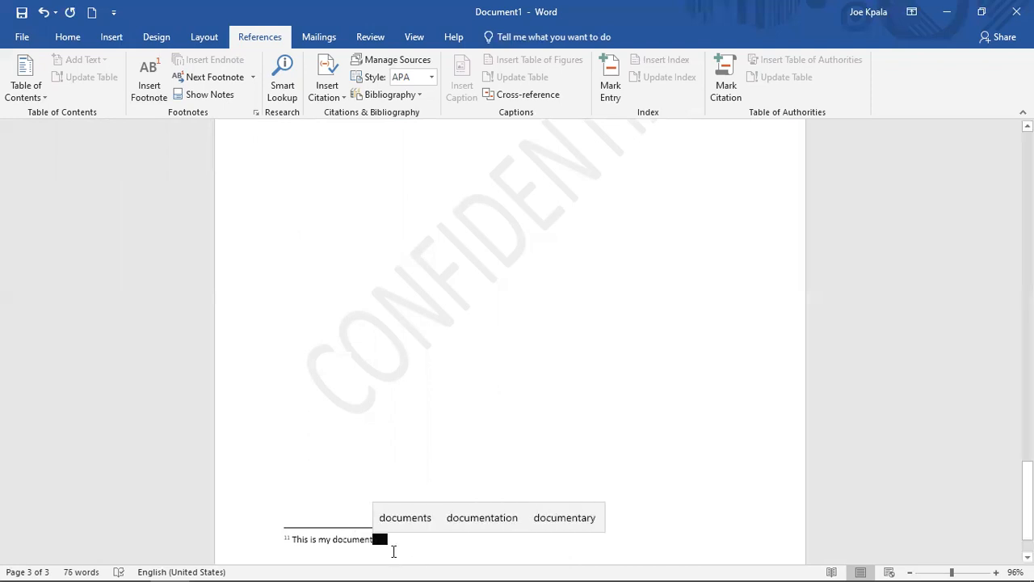
Select the whole footnote and preview its text at font size 72 without applying the size
{"action": "left_click", "coordinate": [262, 548]}
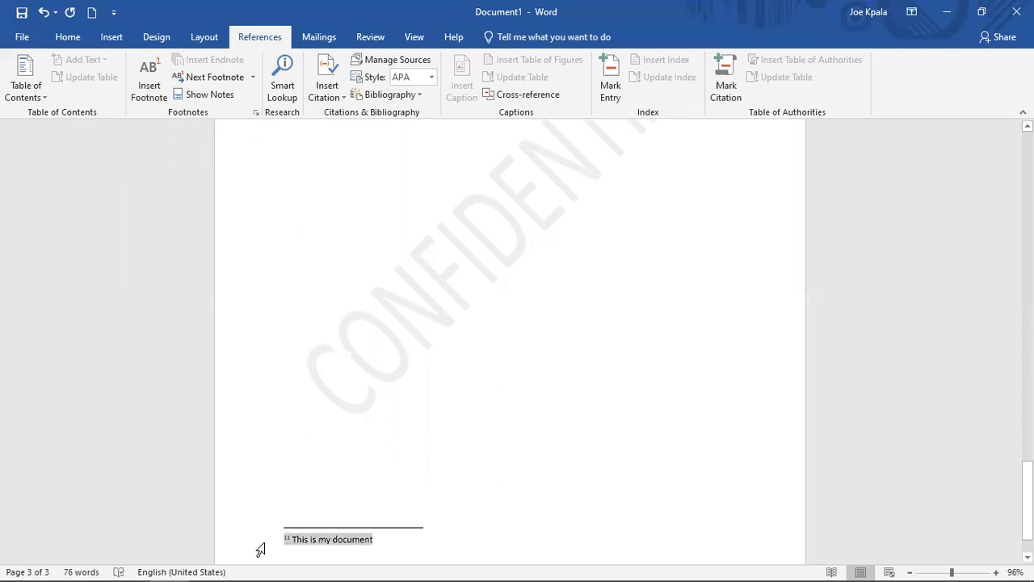
{"action": "left_click", "coordinate": [364, 498]}
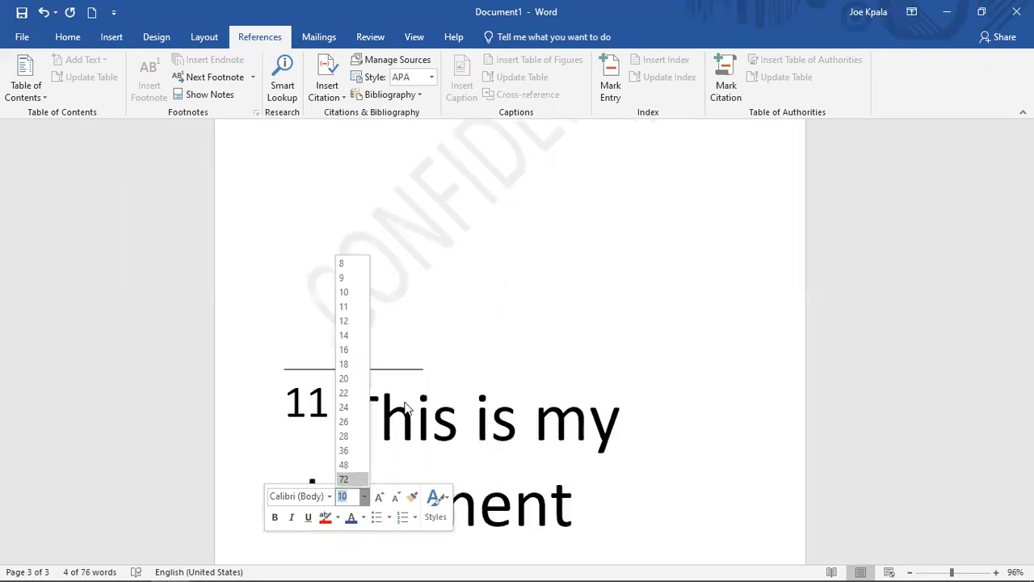
{"action": "left_click", "coordinate": [452, 367]}
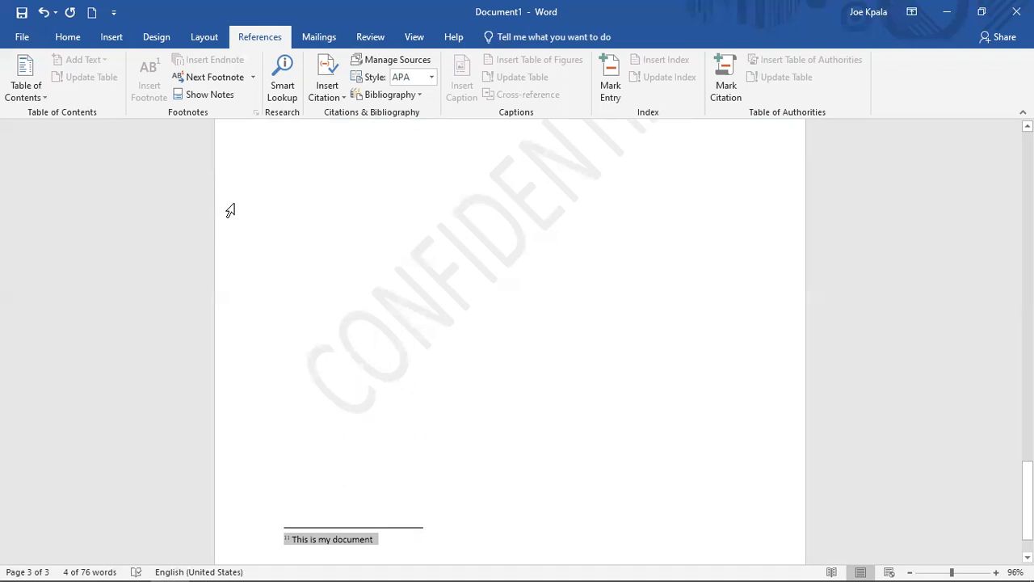
Look over the mailing, review and view commands, running the spelling and grammar check along the way
{"action": "left_click", "coordinate": [322, 38]}
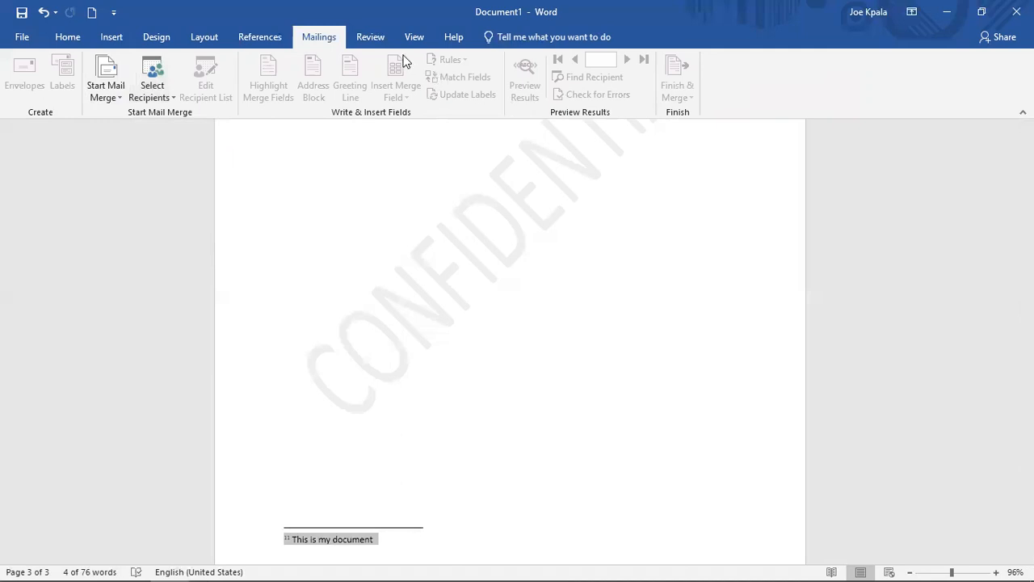
{"action": "left_click", "coordinate": [372, 38]}
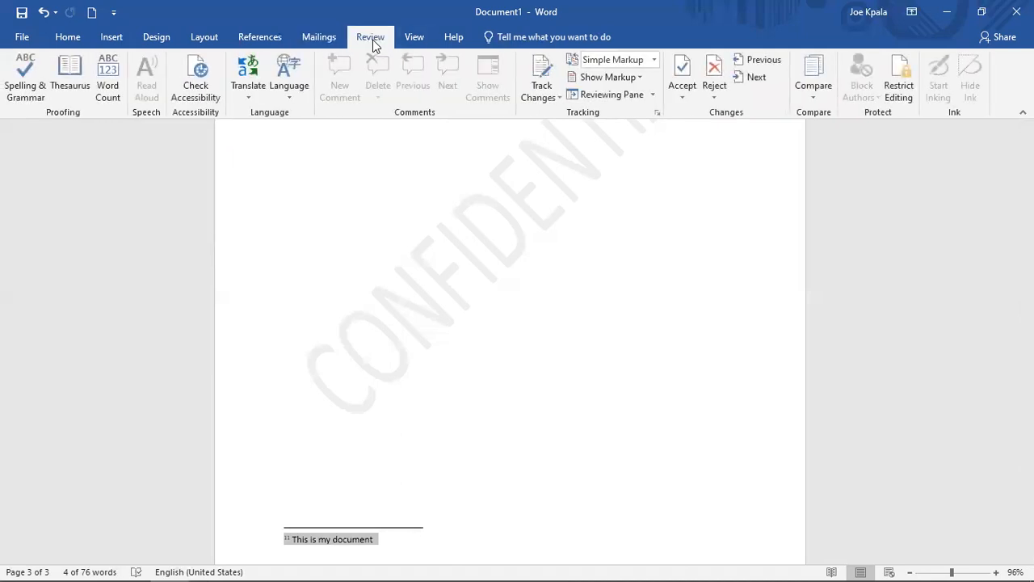
{"action": "left_click", "coordinate": [30, 95]}
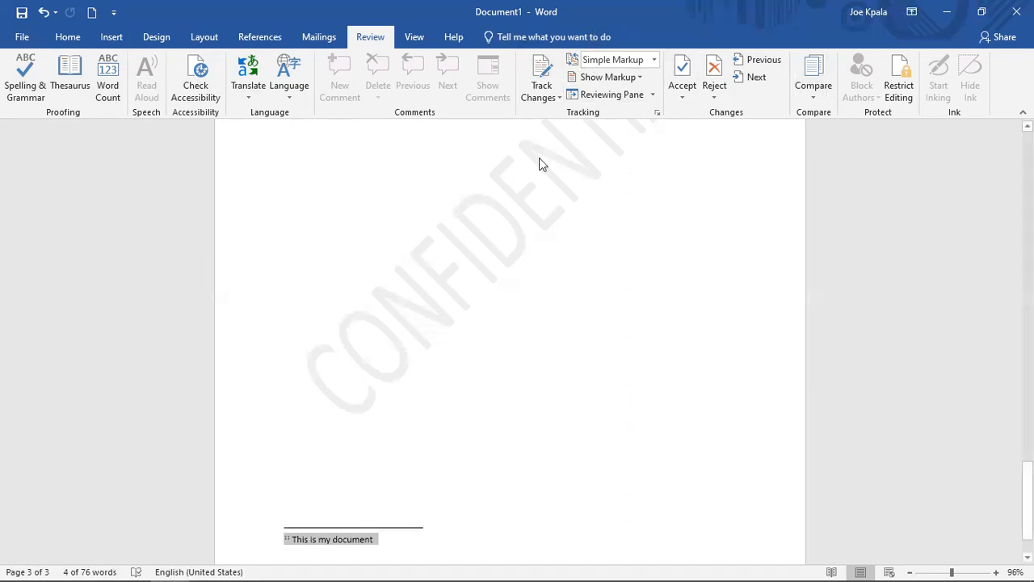
{"action": "left_click", "coordinate": [415, 41]}
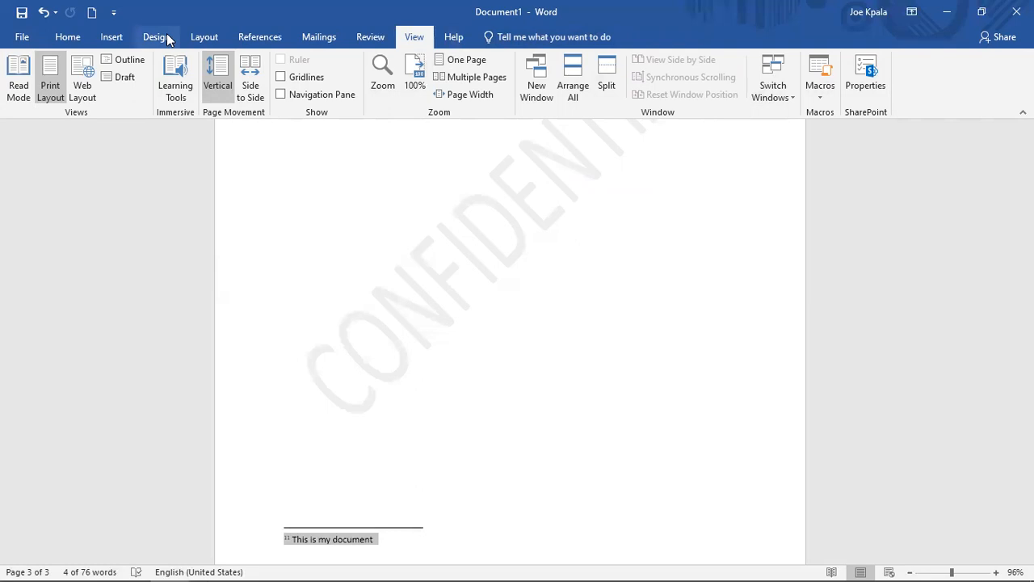
Open the document's file information page
{"action": "left_click", "coordinate": [22, 41]}
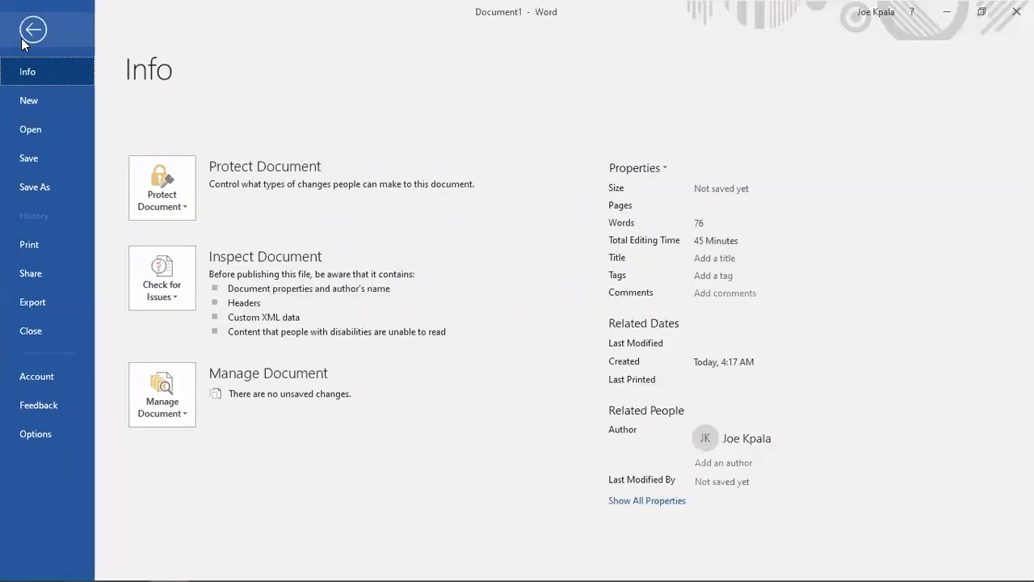